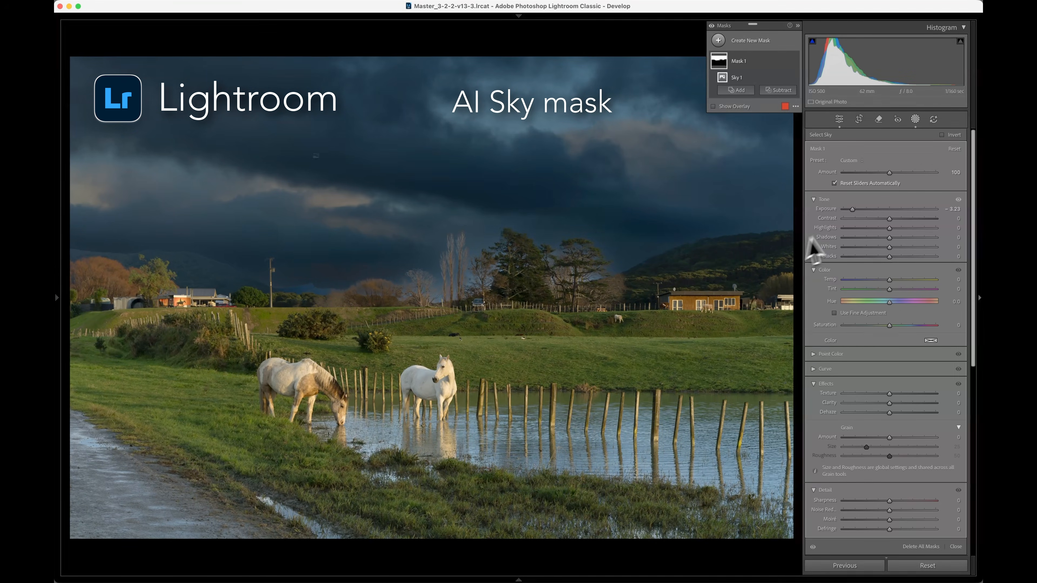
# - Reset the sky mask's Exposure to 0 and display its mask overlay
pyautogui.doubleClick(852, 209)
pyautogui.press('o')
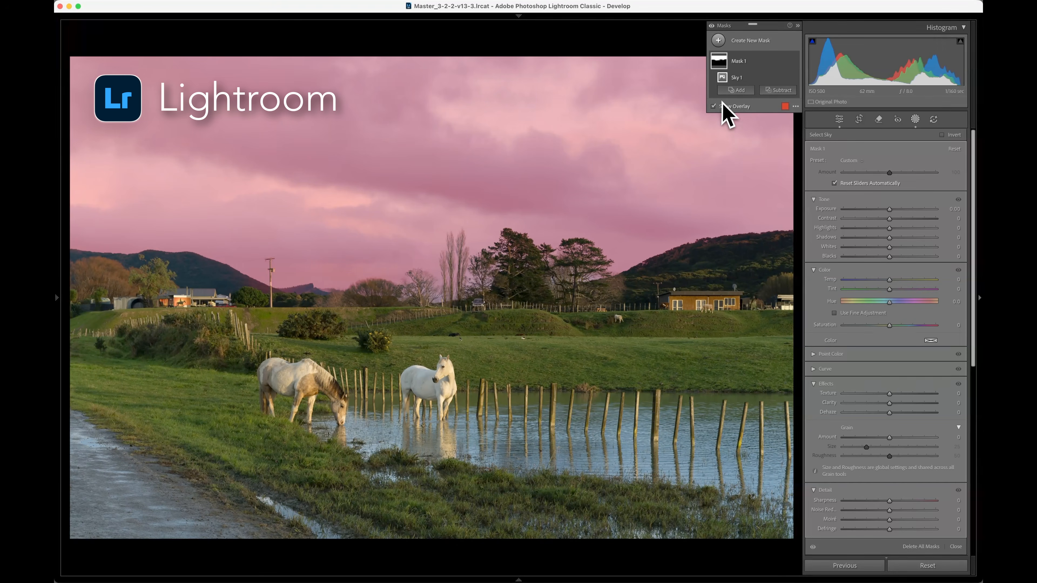
# - Create an object-selection mask that covers both white horses
pyautogui.click(719, 41)
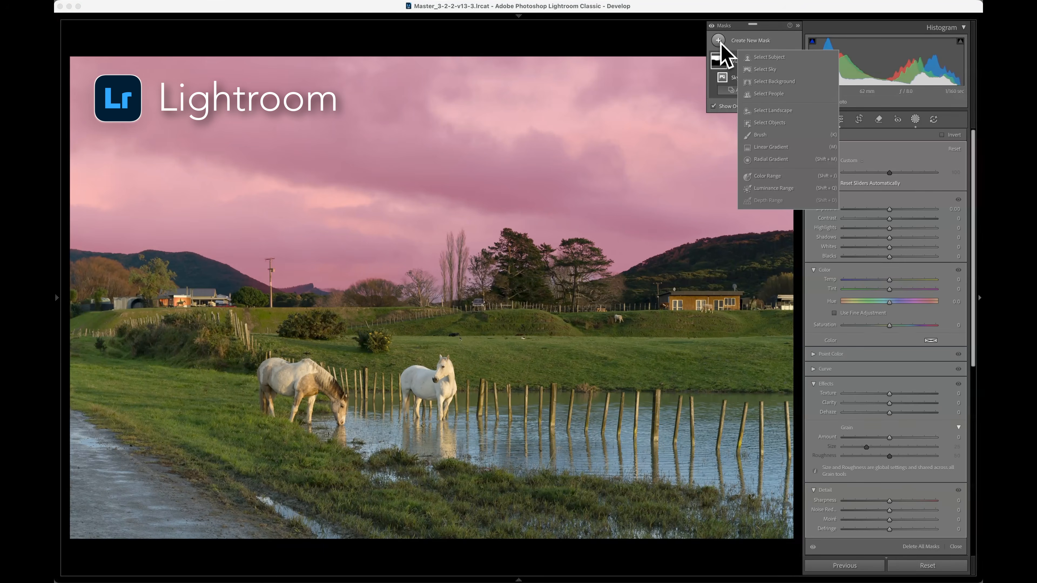
pyautogui.click(770, 122)
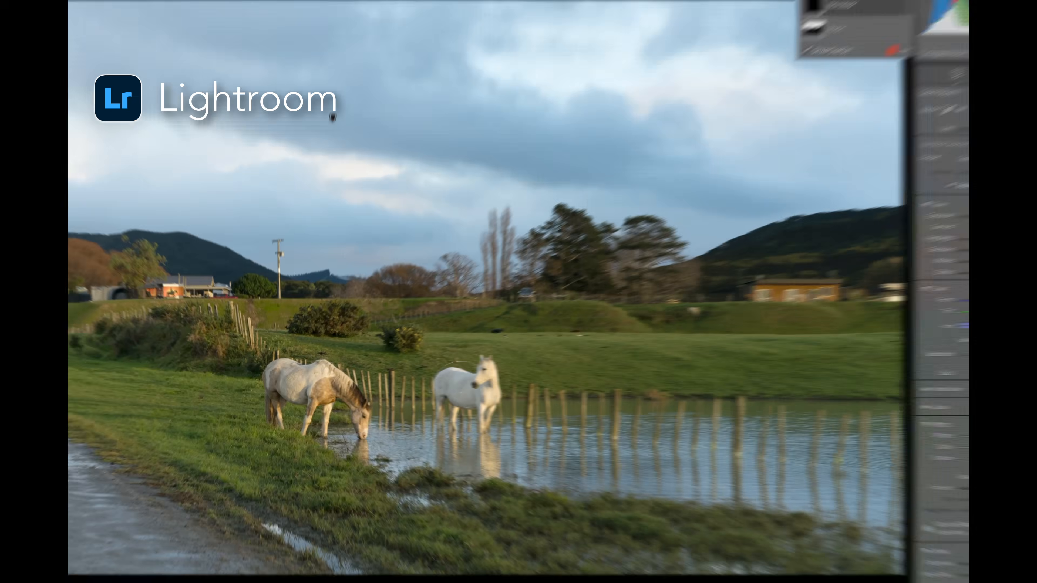
pyautogui.moveTo(425, 392)
pyautogui.mouseDown()
pyautogui.moveTo(312, 392)
pyautogui.moveTo(326, 391)
pyautogui.mouseUp()
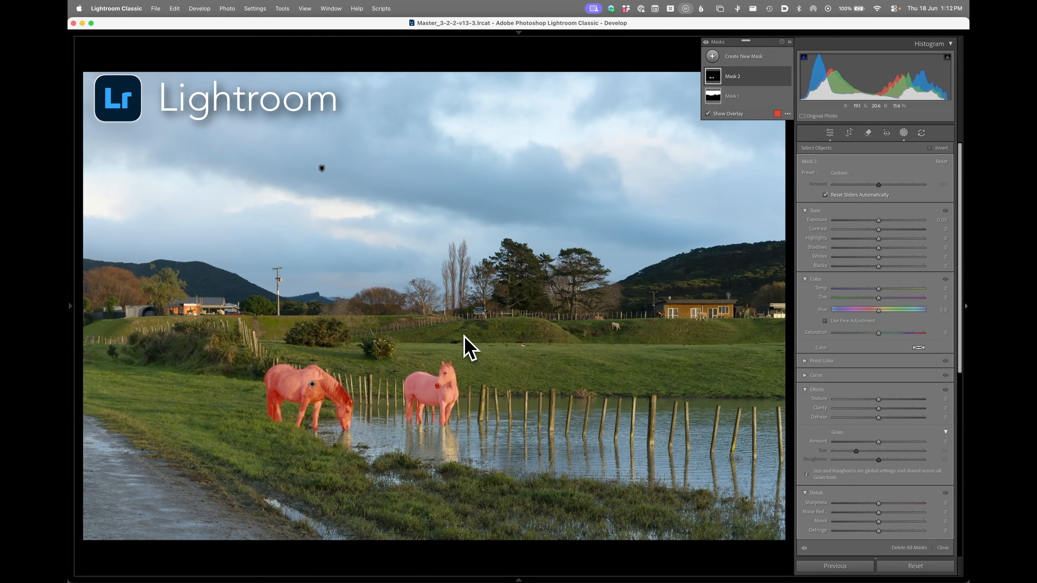
# - Set Texture to 37 and Clarity to 30 on the mask covering the horses
pyautogui.click(444, 386)
pyautogui.moveTo(461, 381); pyautogui.dragTo(514, 317)
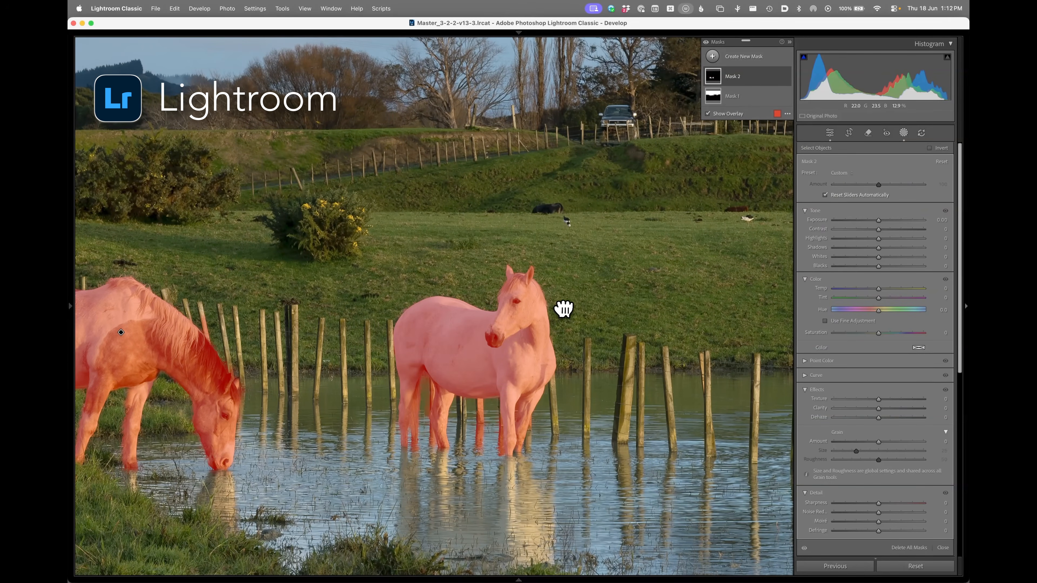
pyautogui.scroll(-1, 873, 384)
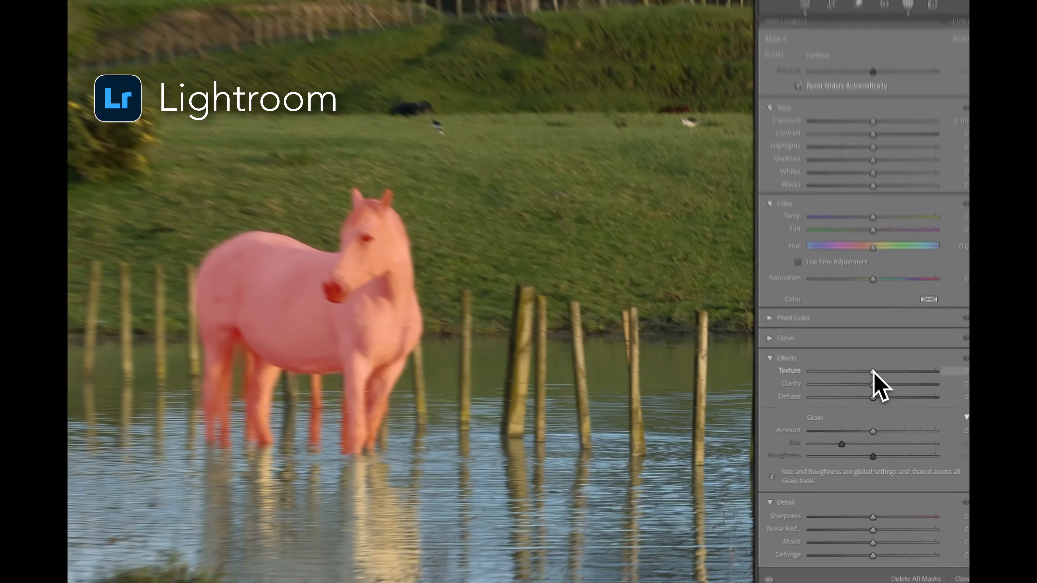
pyautogui.moveTo(879, 396); pyautogui.dragTo(892, 397)
pyautogui.moveTo(892, 355); pyautogui.dragTo(894, 373)
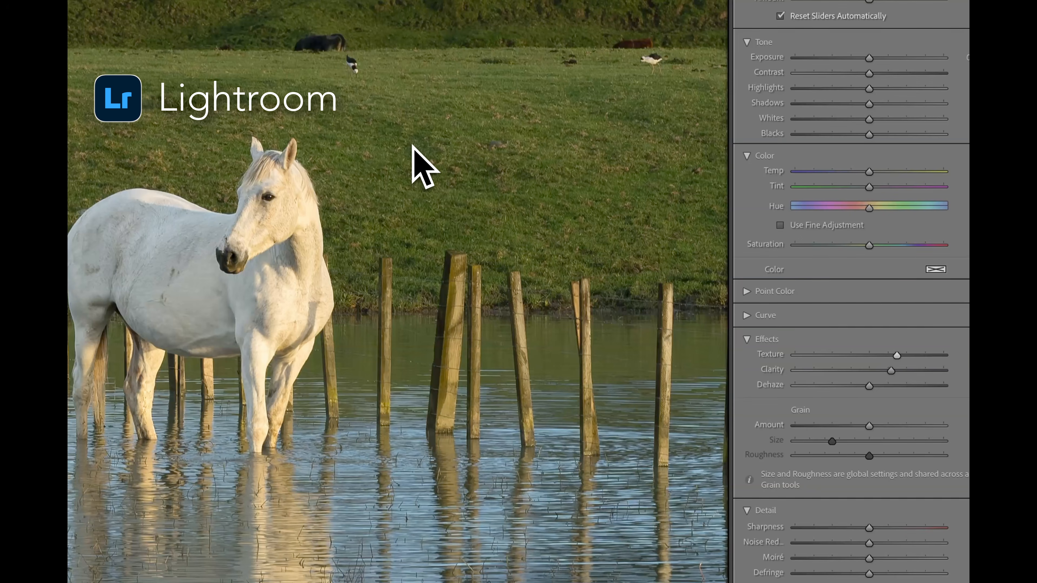
pyautogui.click(414, 135)
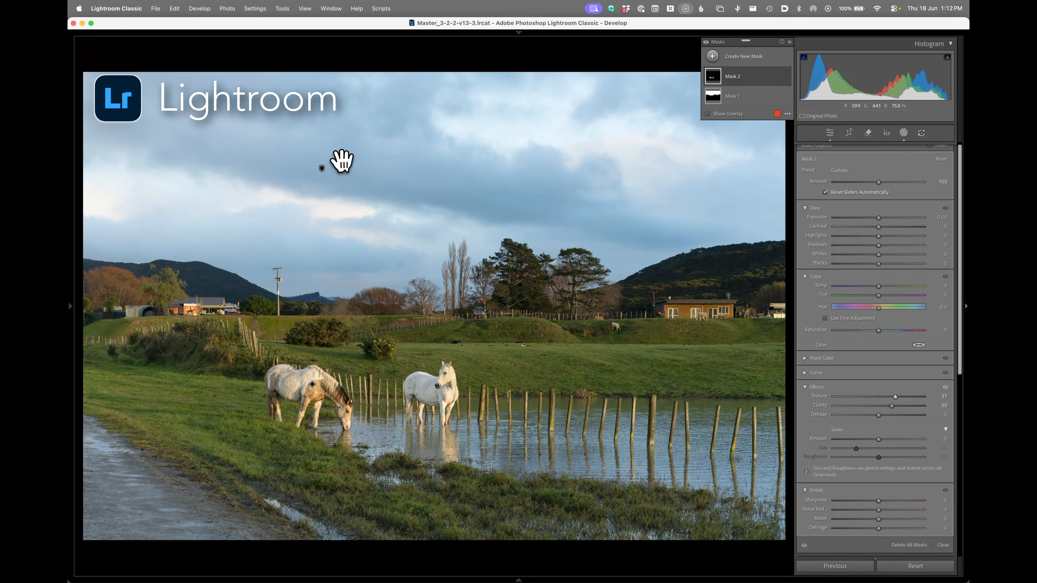
# - Darken the sky mask by setting Exposure to −0.86 and Highlights to −33
pyautogui.click(323, 169)
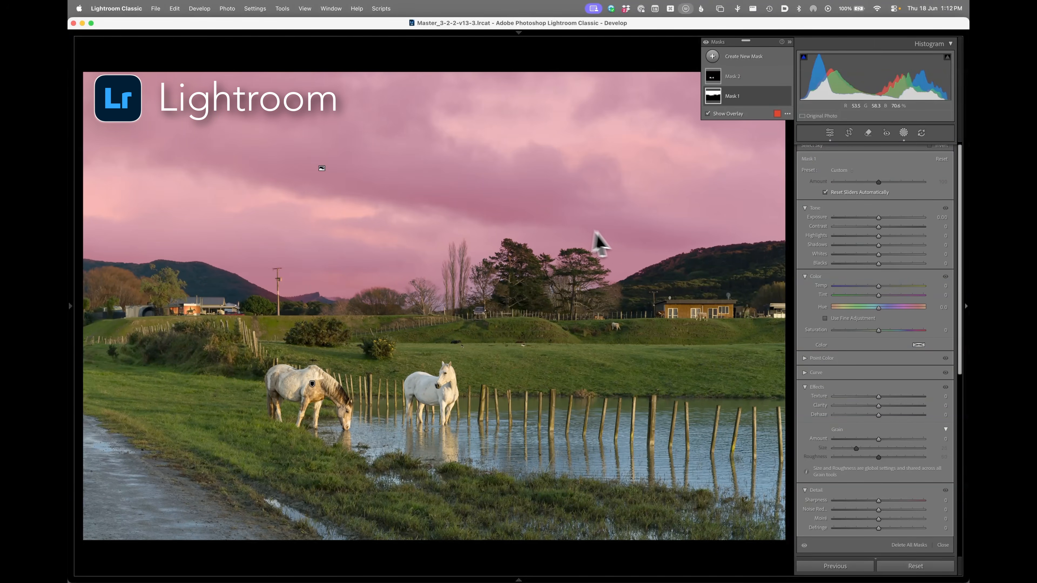
pyautogui.moveTo(880, 223); pyautogui.dragTo(864, 238)
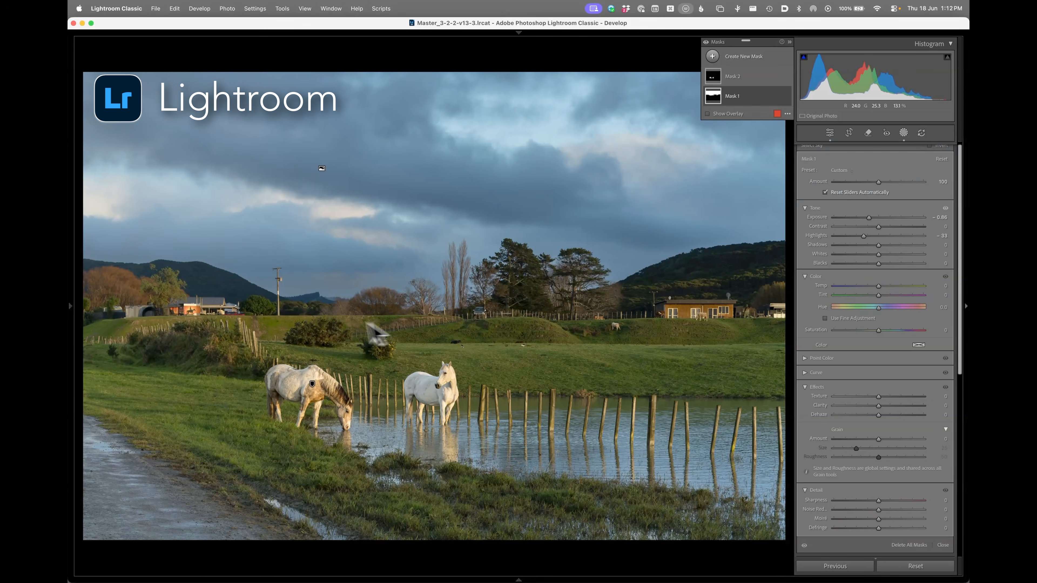
pyautogui.hotkey('shift', 'space')
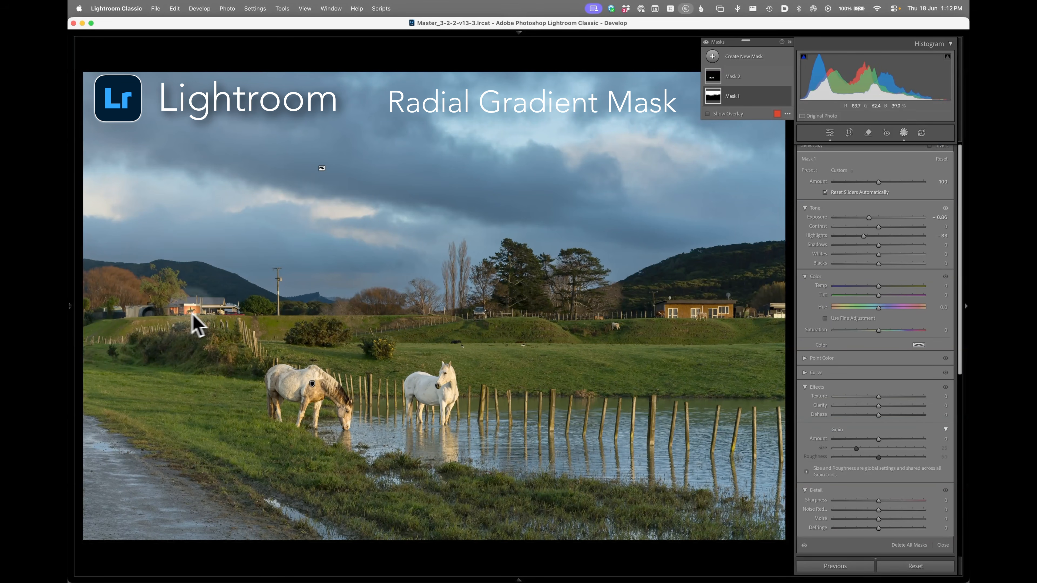
# - Add a wide radial gradient mask centred on the orange building, with Exposure −0.57, Highlights −47 and Whites −49
pyautogui.click(715, 58)
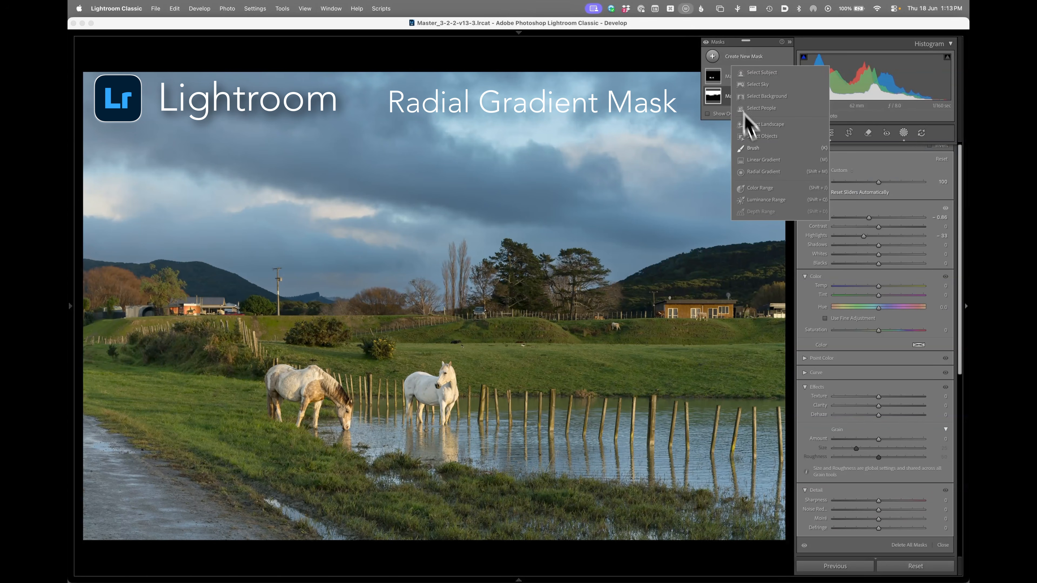
pyautogui.click(762, 171)
pyautogui.moveTo(198, 309); pyautogui.dragTo(302, 339)
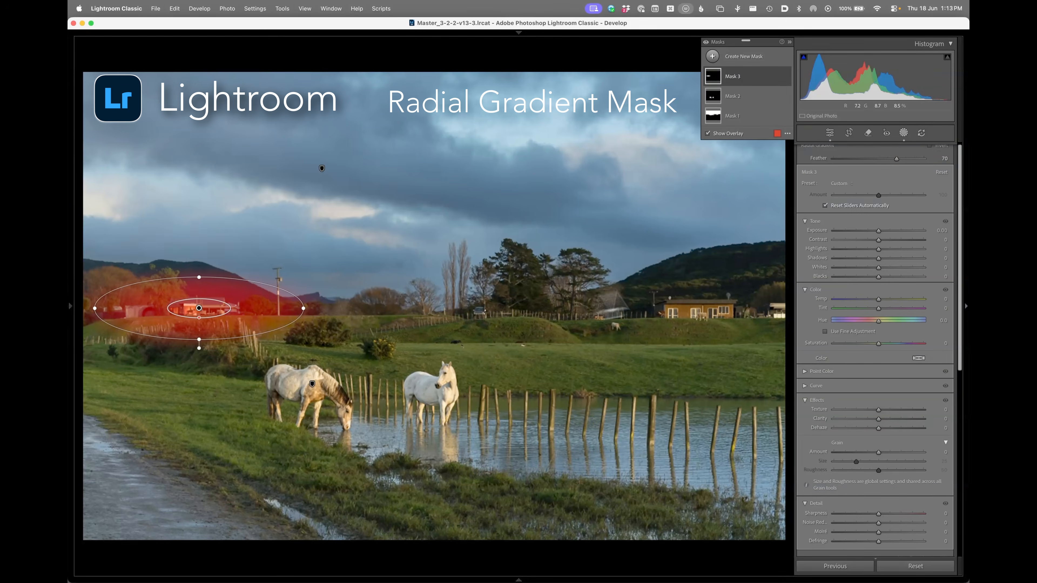
pyautogui.moveTo(878, 230)
pyautogui.mouseDown()
pyautogui.moveTo(858, 268)
pyautogui.moveTo(871, 232)
pyautogui.mouseUp()
pyautogui.press('o')
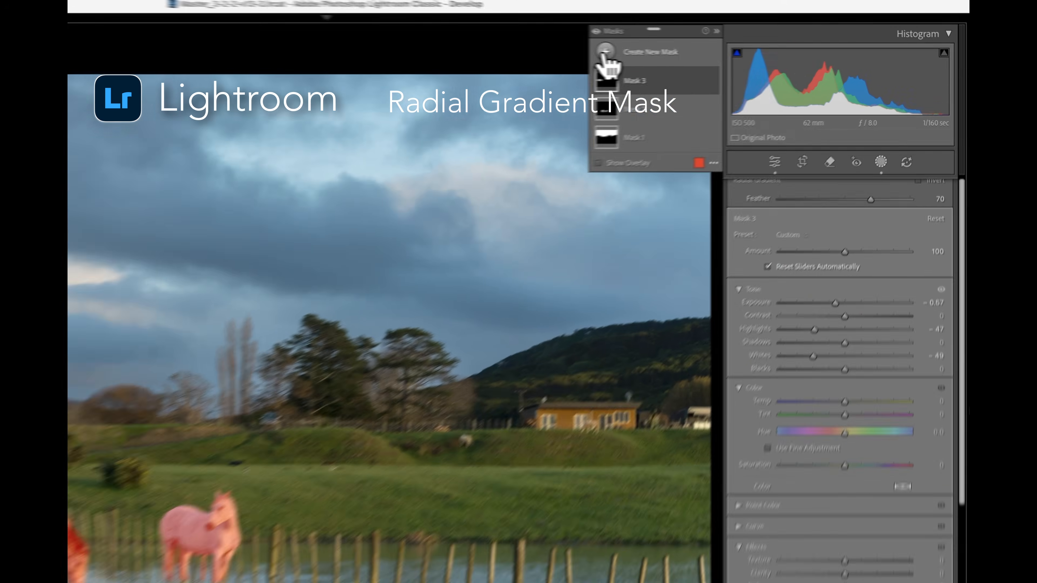
# - Add a radial gradient mask over the yellow house below the dark hill, with moderately reduced Exposure and Whites at −64
pyautogui.click(712, 56)
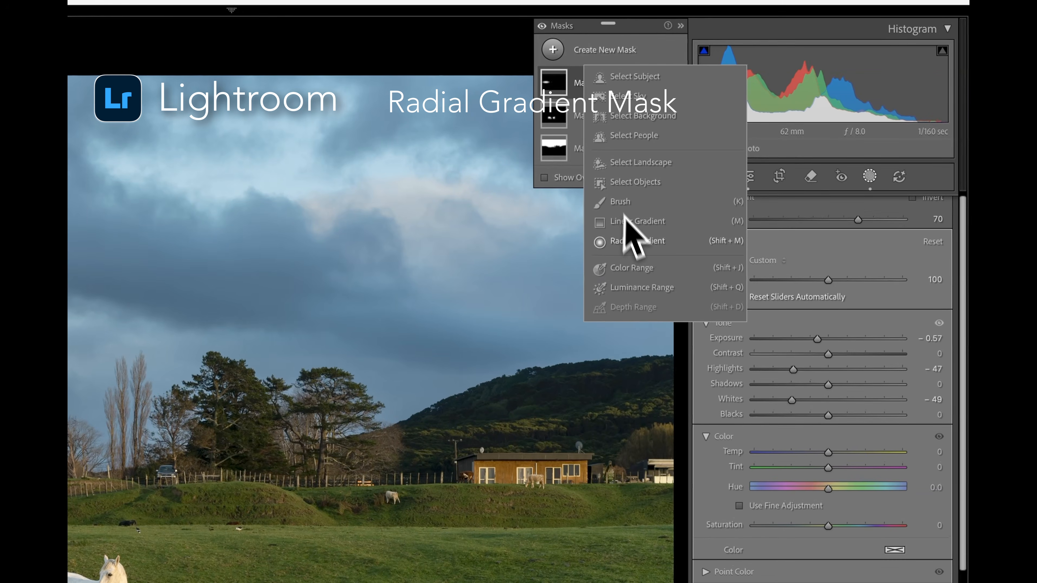
pyautogui.click(639, 243)
pyautogui.moveTo(643, 394)
pyautogui.mouseDown()
pyautogui.moveTo(535, 376)
pyautogui.moveTo(442, 337)
pyautogui.mouseUp()
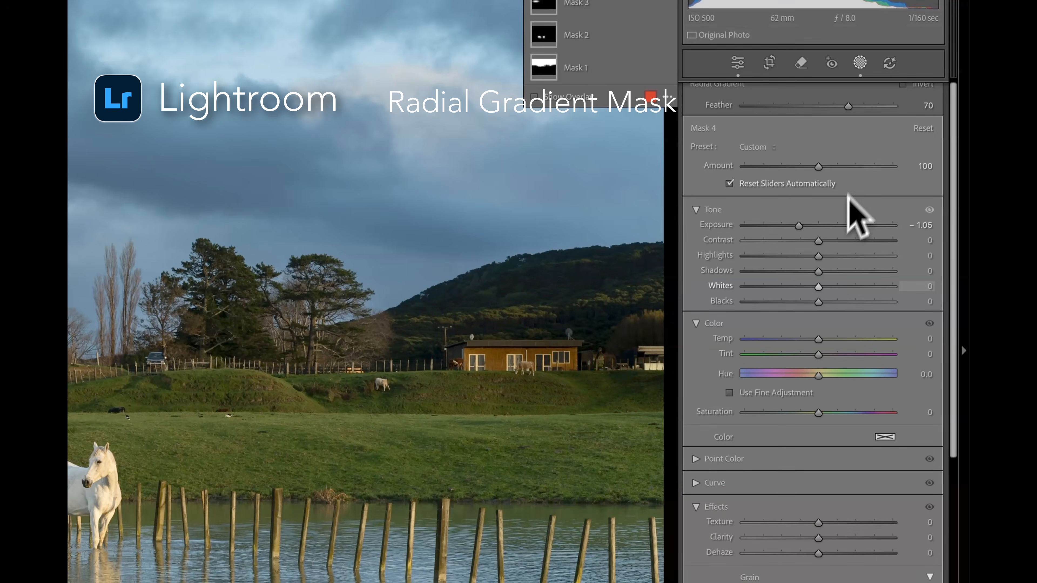
pyautogui.moveTo(819, 287); pyautogui.dragTo(770, 287)
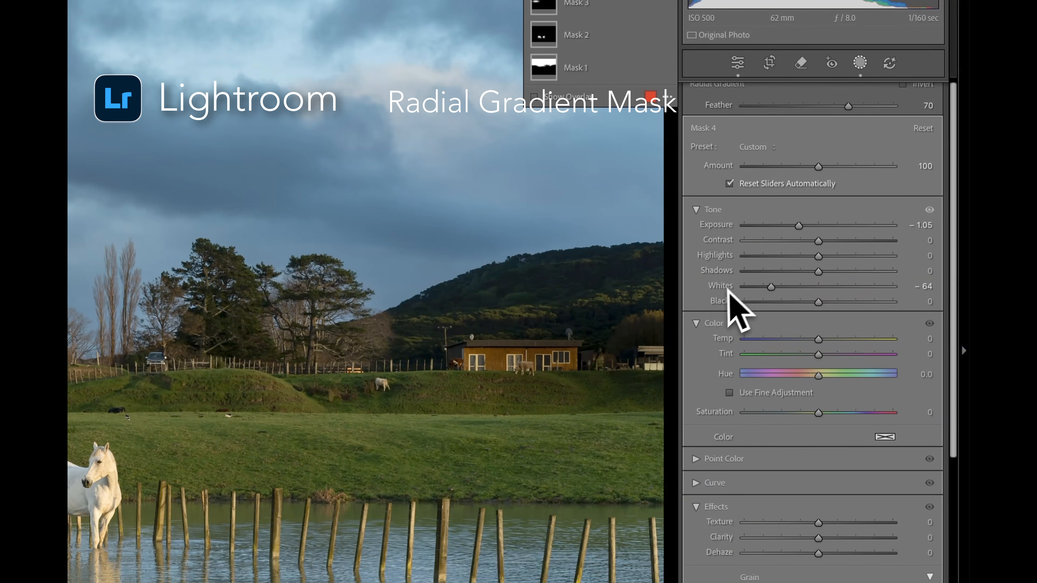
pyautogui.moveTo(798, 226); pyautogui.dragTo(808, 227)
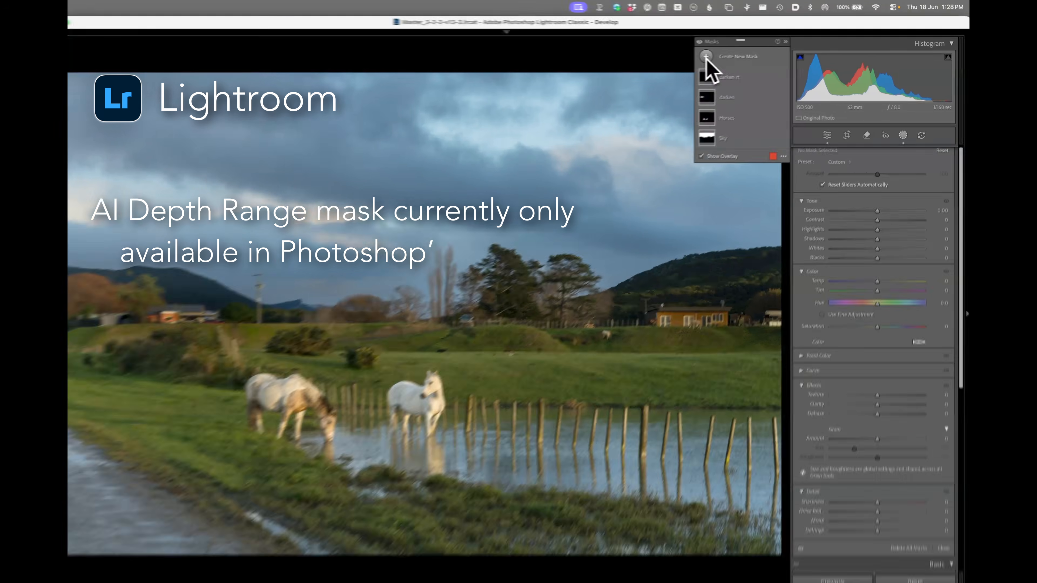
pyautogui.click(705, 57)
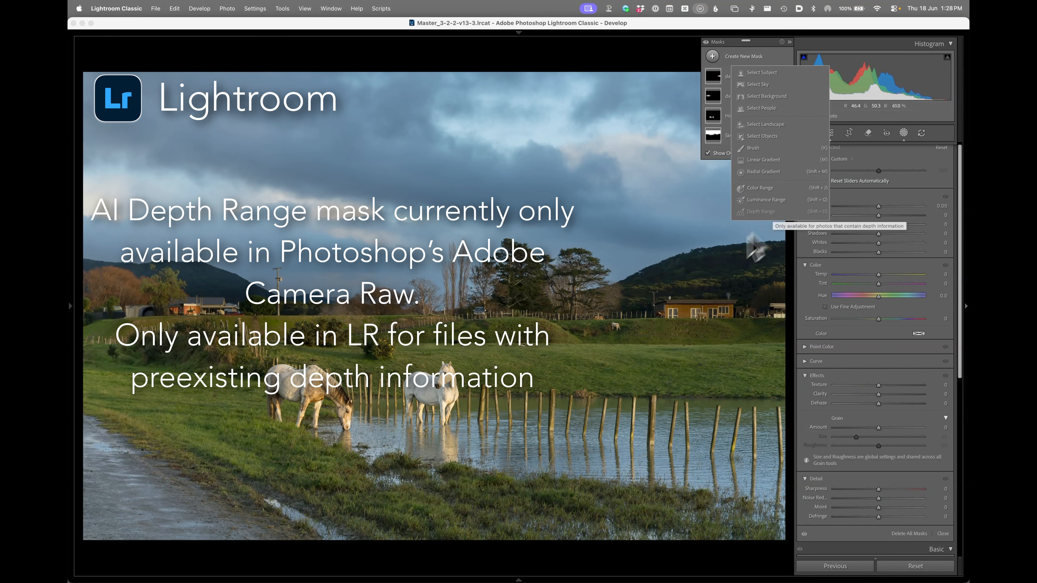
pyautogui.click(686, 314)
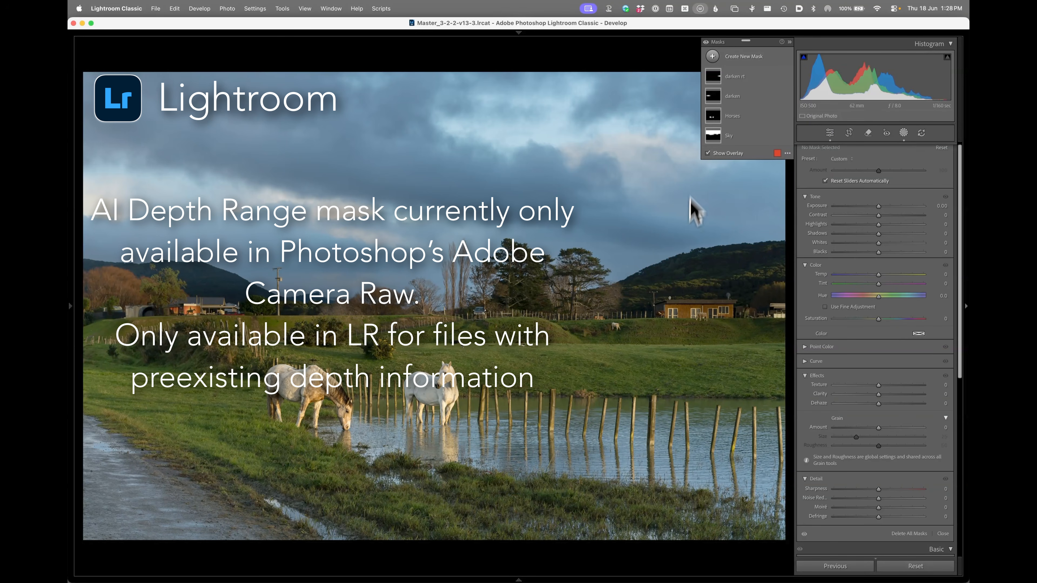
# - Add a large radial gradient mask from the photo's right edge across the pasture and water to the horses, and adjust its placement
pyautogui.click(713, 57)
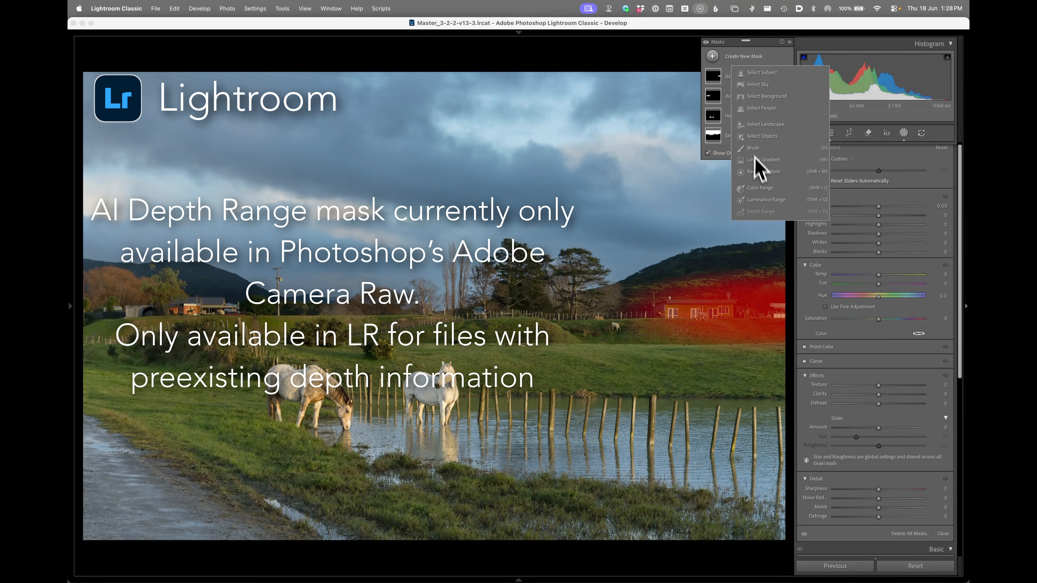
pyautogui.click(762, 172)
pyautogui.moveTo(771, 361); pyautogui.dragTo(247, 233)
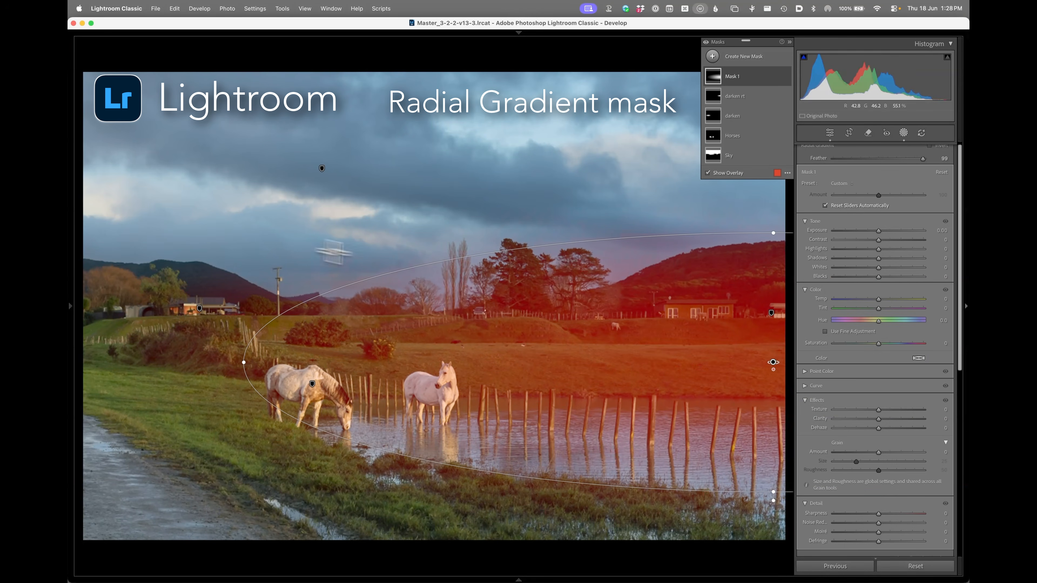
pyautogui.moveTo(775, 369); pyautogui.dragTo(743, 352)
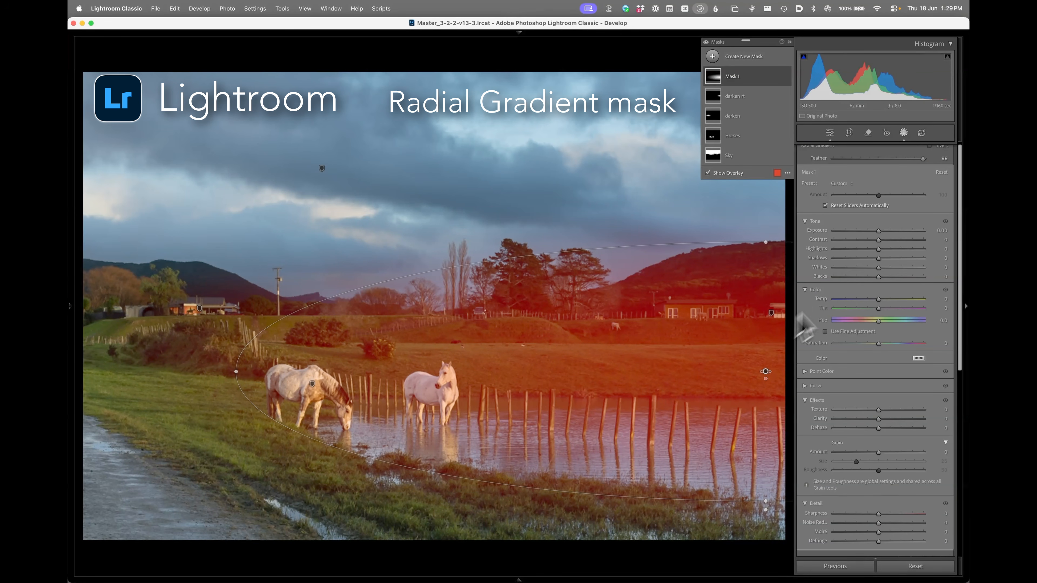
# - Brighten the large radial gradient area with Exposure 1.26 and Highlights −52, with the overlay hidden
pyautogui.moveTo(880, 236); pyautogui.dragTo(894, 235)
pyautogui.press('o')
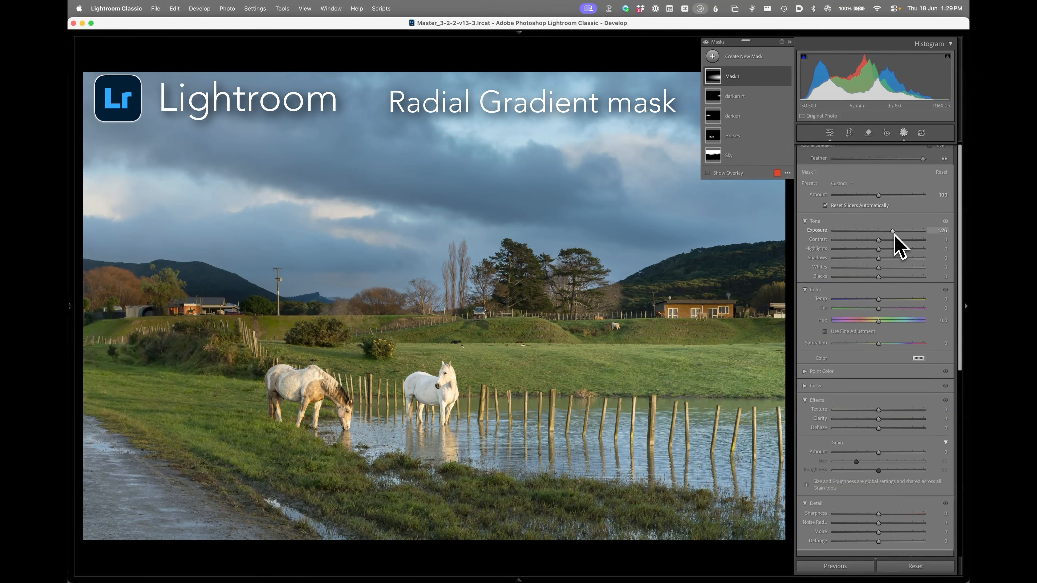
pyautogui.moveTo(878, 250); pyautogui.dragTo(854, 250)
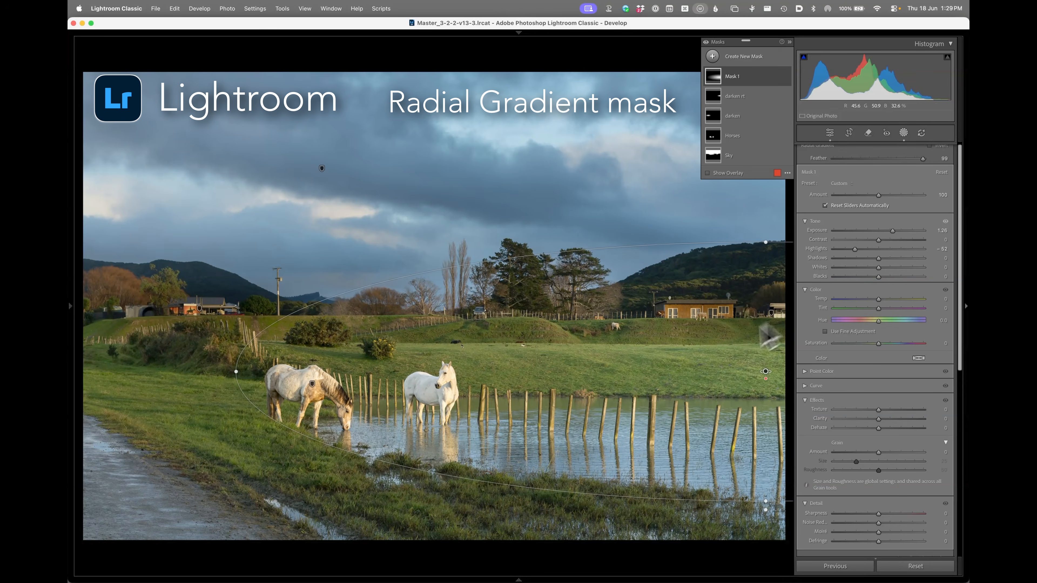
# - Leave masking and lower the whole photo's Exposure to −0.75
pyautogui.click(904, 133)
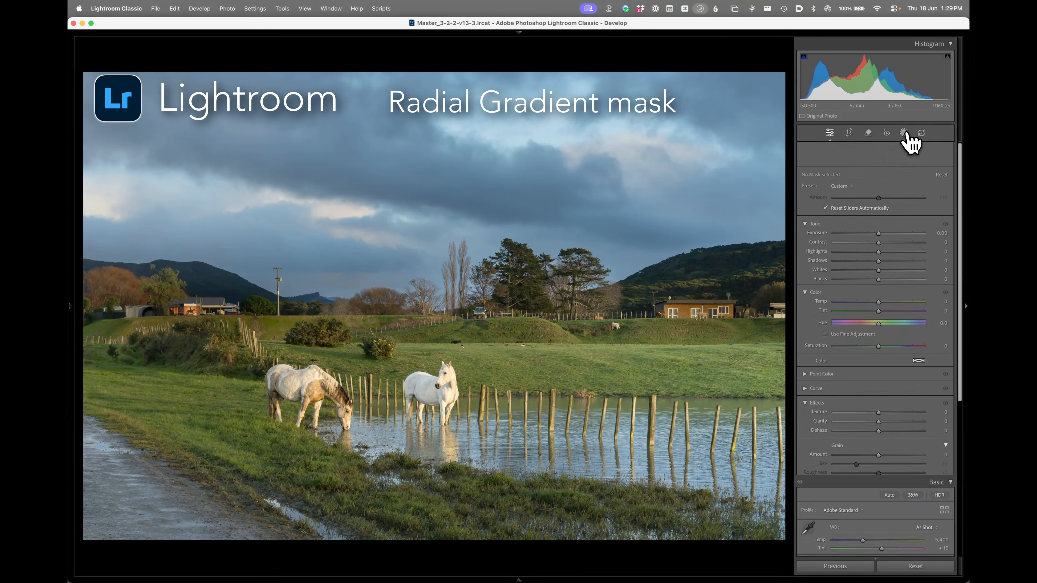
pyautogui.moveTo(878, 240); pyautogui.dragTo(872, 240)
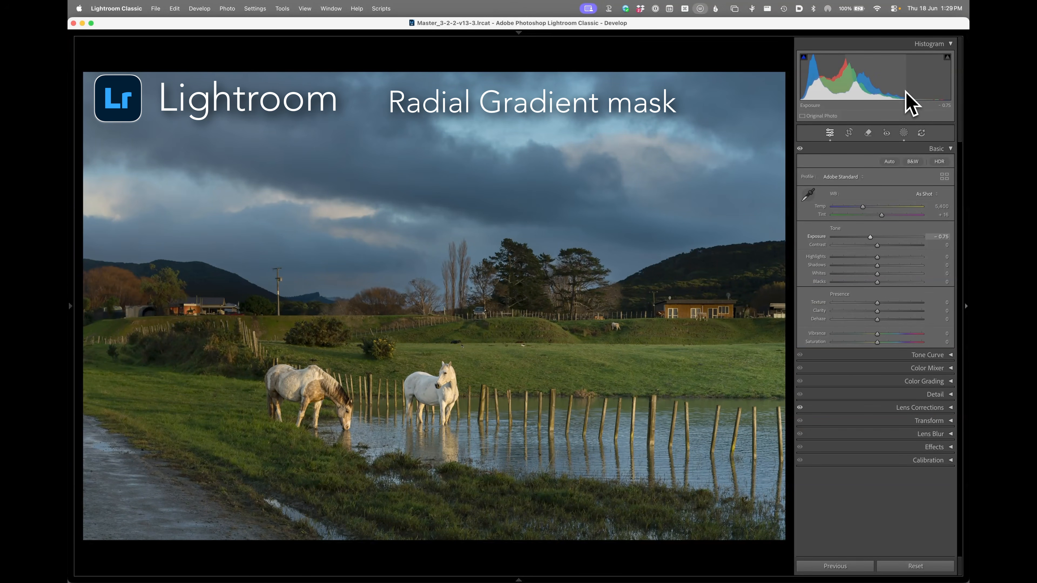
# - Return to the masks and switch the large radial gradient mask off and on to compare its effect
pyautogui.click(903, 133)
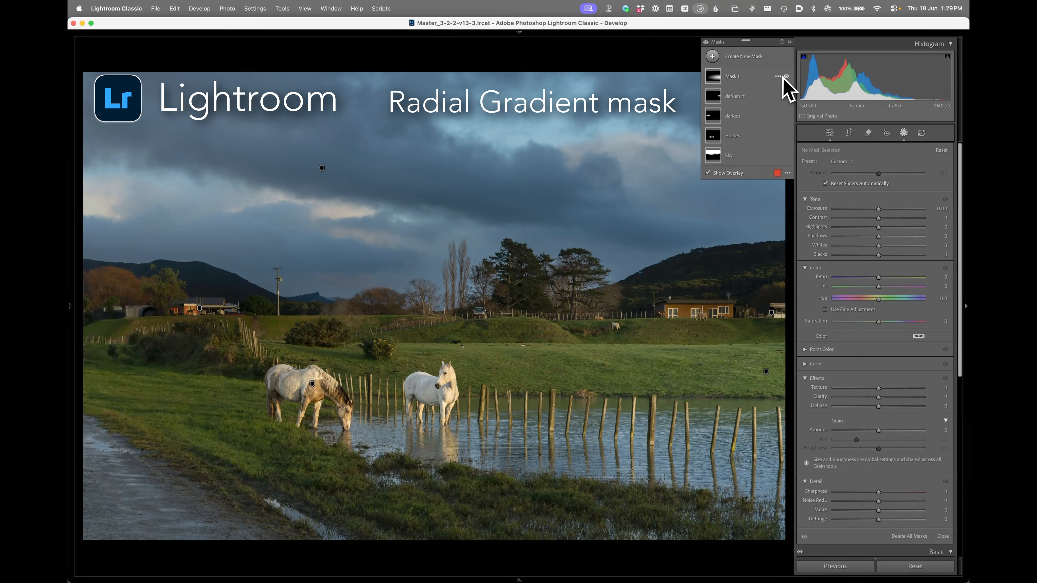
pyautogui.click(785, 76)
pyautogui.click(786, 76)
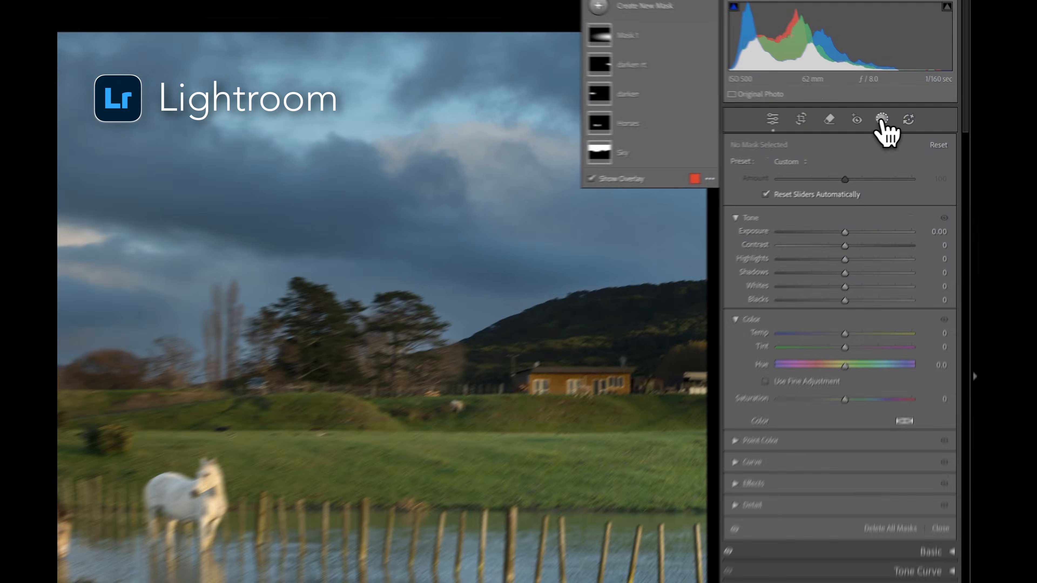
# - Close masking and apply Lens Blur to the photo with a blur amount of 100
pyautogui.click(912, 119)
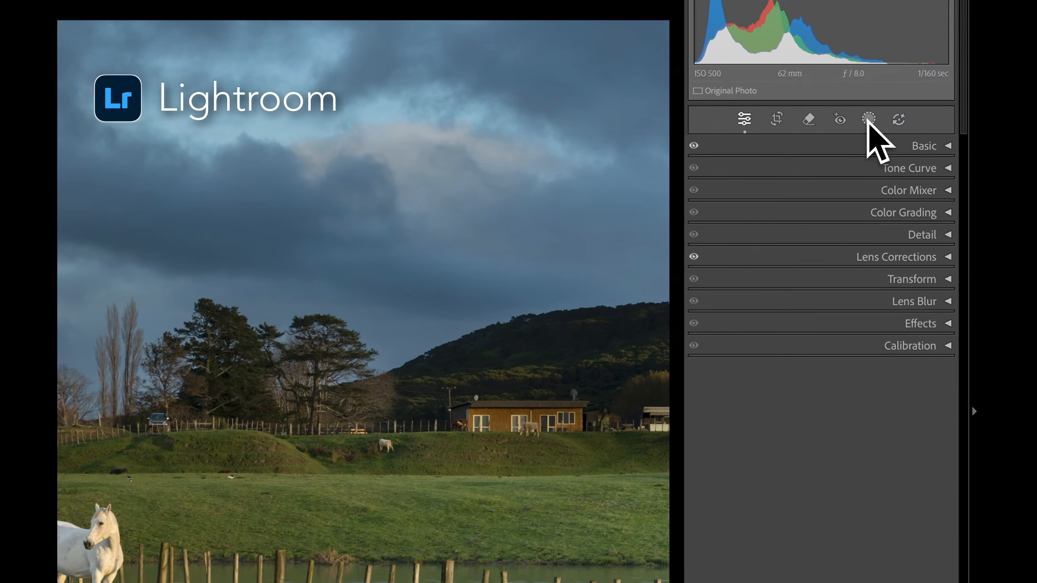
pyautogui.click(924, 304)
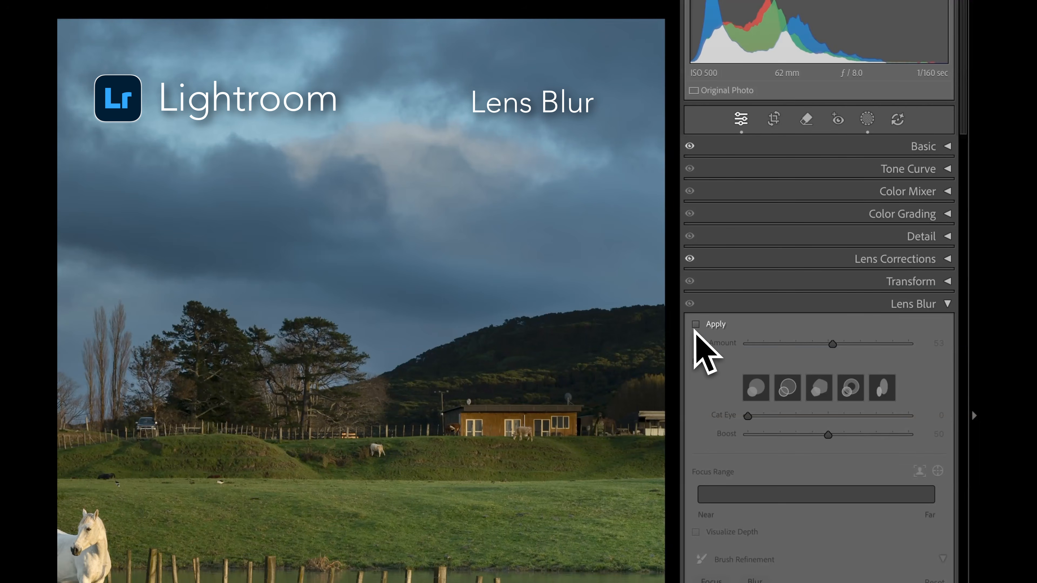
pyautogui.click(696, 325)
pyautogui.moveTo(833, 345); pyautogui.dragTo(918, 346)
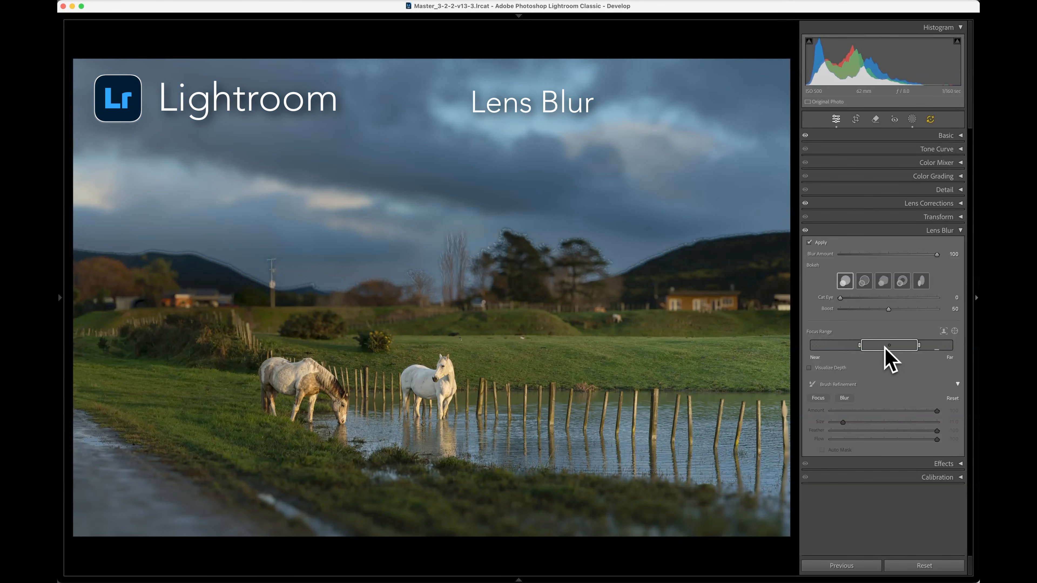
# - Try the Lens Blur focus range at near and far depths, turn on Visualize Depth, and place the range at middle distance
pyautogui.moveTo(862, 348); pyautogui.dragTo(811, 348)
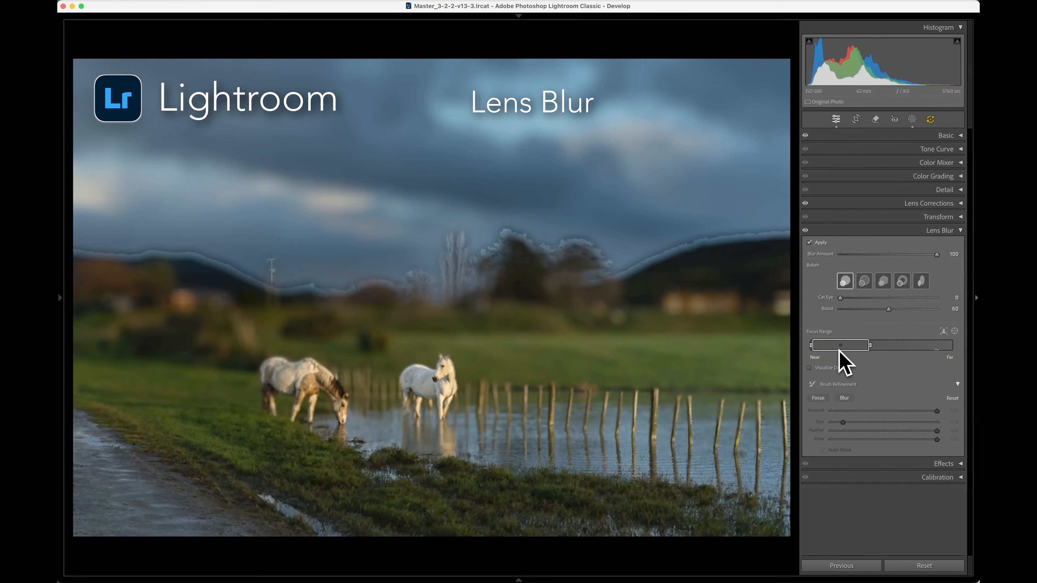
pyautogui.moveTo(842, 347); pyautogui.dragTo(956, 349)
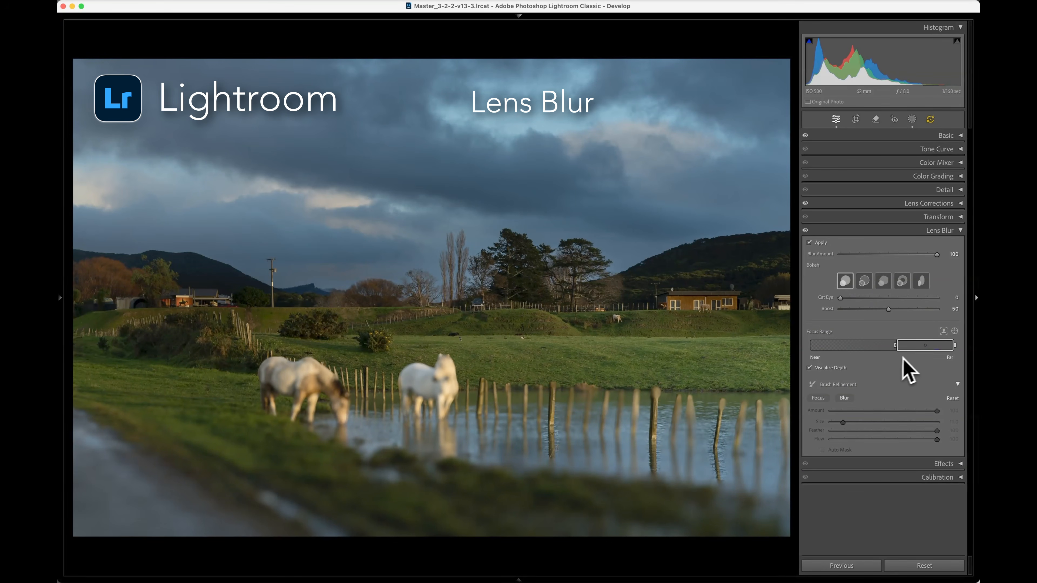
pyautogui.moveTo(928, 347); pyautogui.dragTo(897, 348)
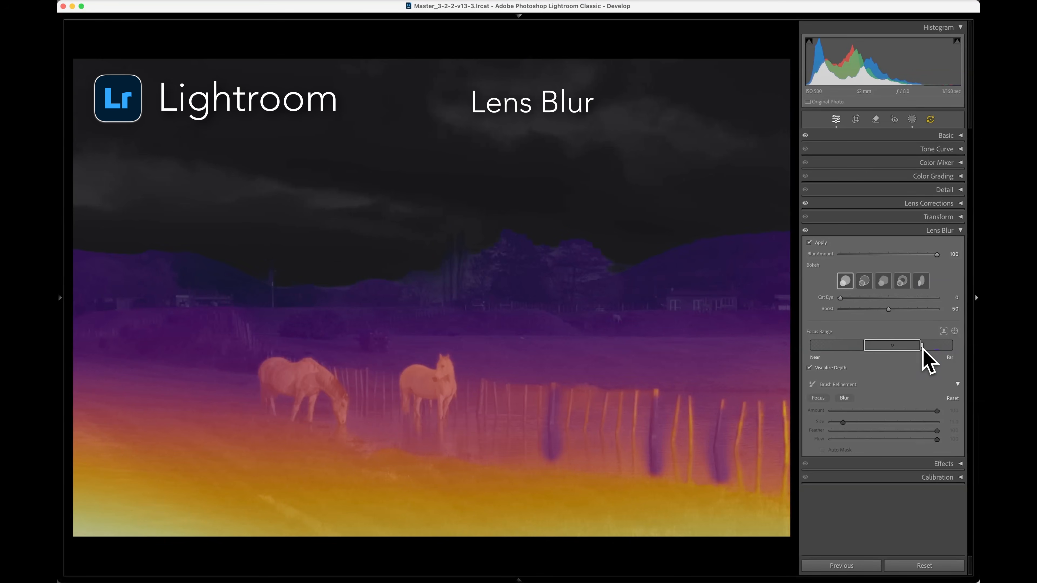
# - Narrow the Lens Blur focus range to a thin band at the horses' depth and turn off Visualize Depth
pyautogui.moveTo(911, 347); pyautogui.dragTo(907, 347)
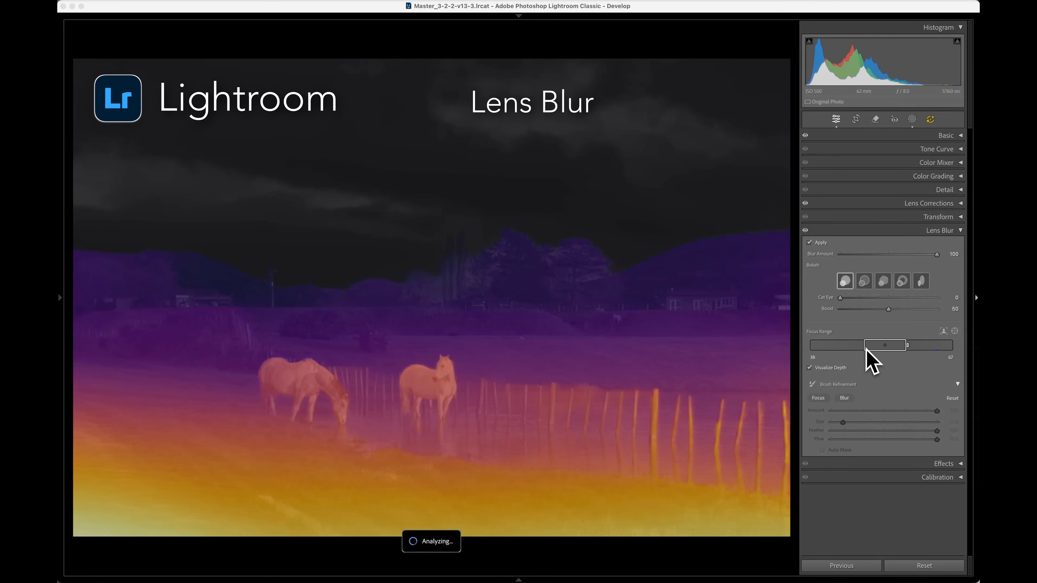
pyautogui.moveTo(864, 348)
pyautogui.mouseDown()
pyautogui.moveTo(899, 347)
pyautogui.moveTo(882, 348)
pyautogui.mouseUp()
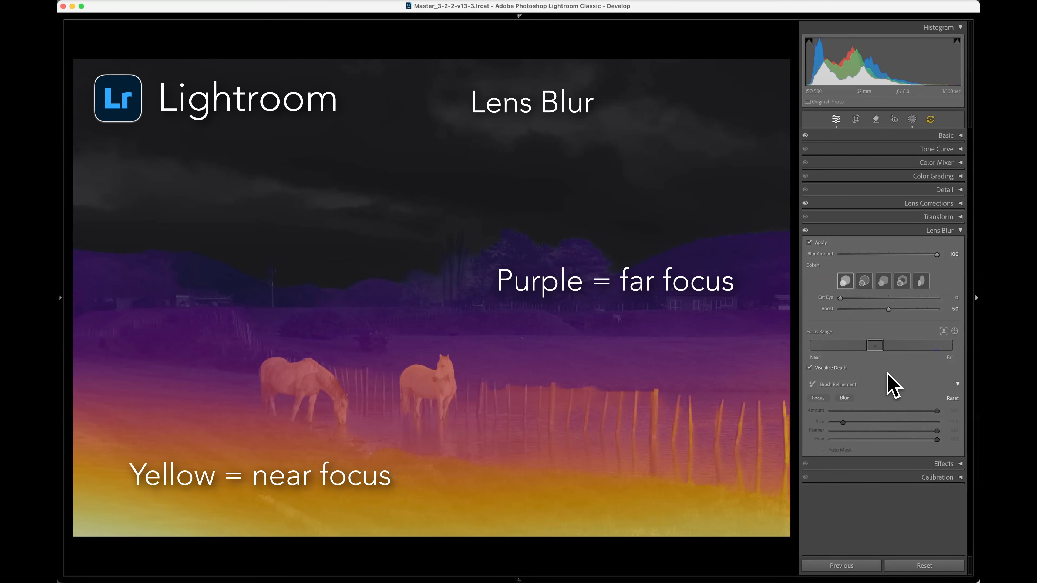
pyautogui.click(809, 367)
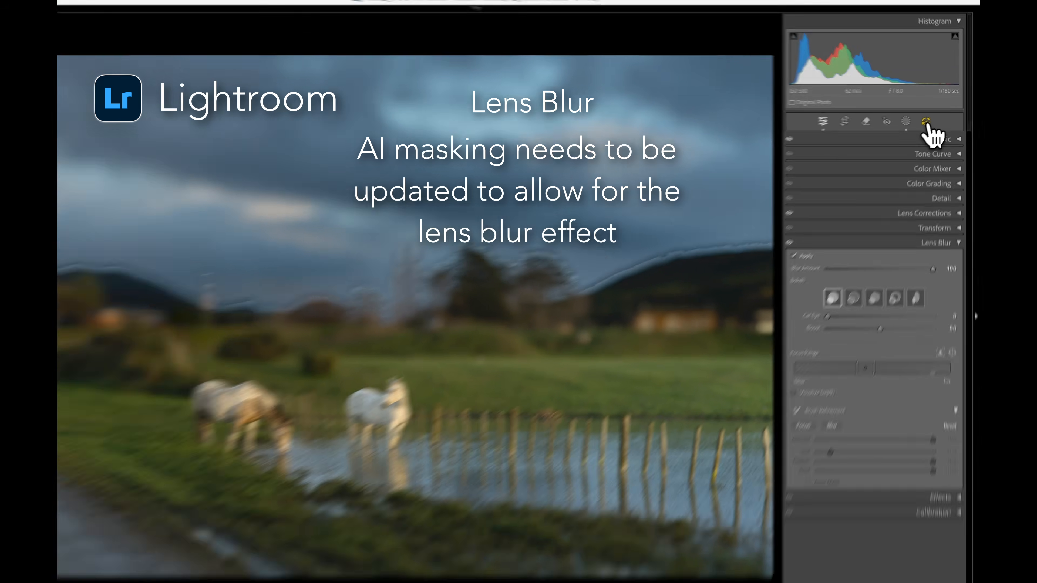
# - Update the photo's AI masking so that it takes the Lens Blur edit into account
pyautogui.click(931, 120)
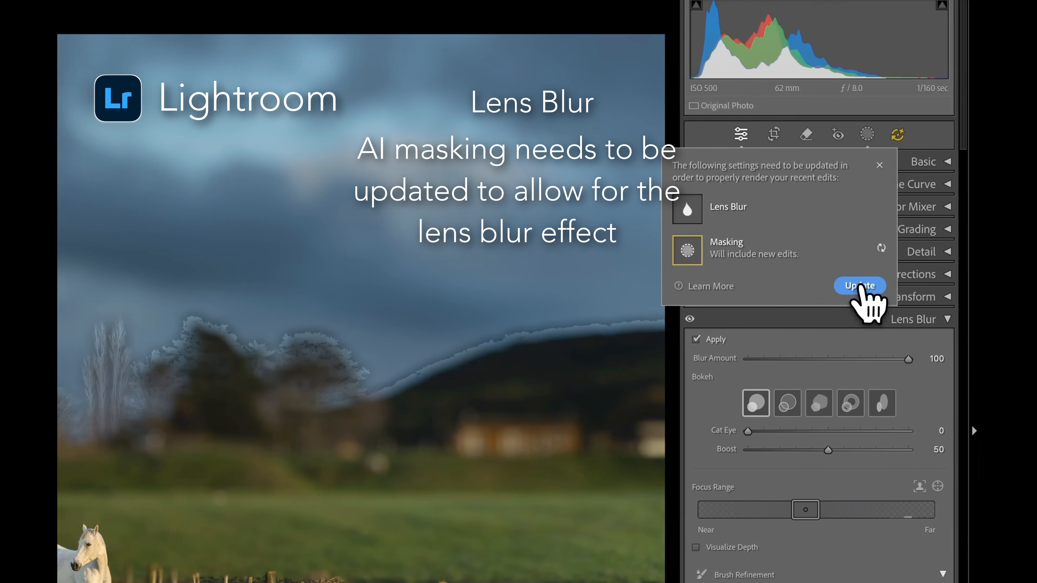
pyautogui.click(860, 286)
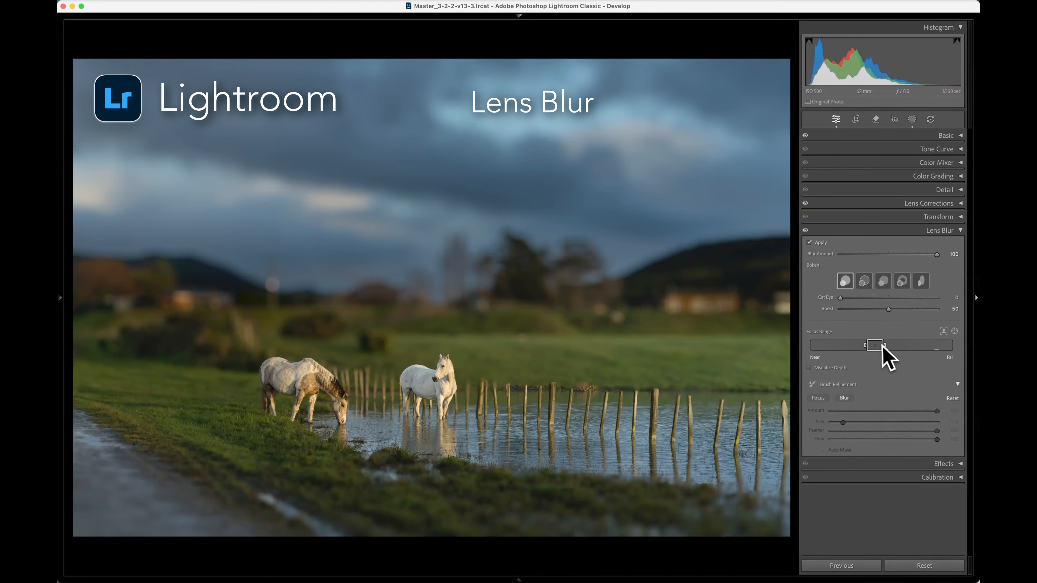
# - Try a farther limit for the focus range and point focus on the distant orange house, and undo the house focus
pyautogui.moveTo(883, 346); pyautogui.dragTo(896, 348)
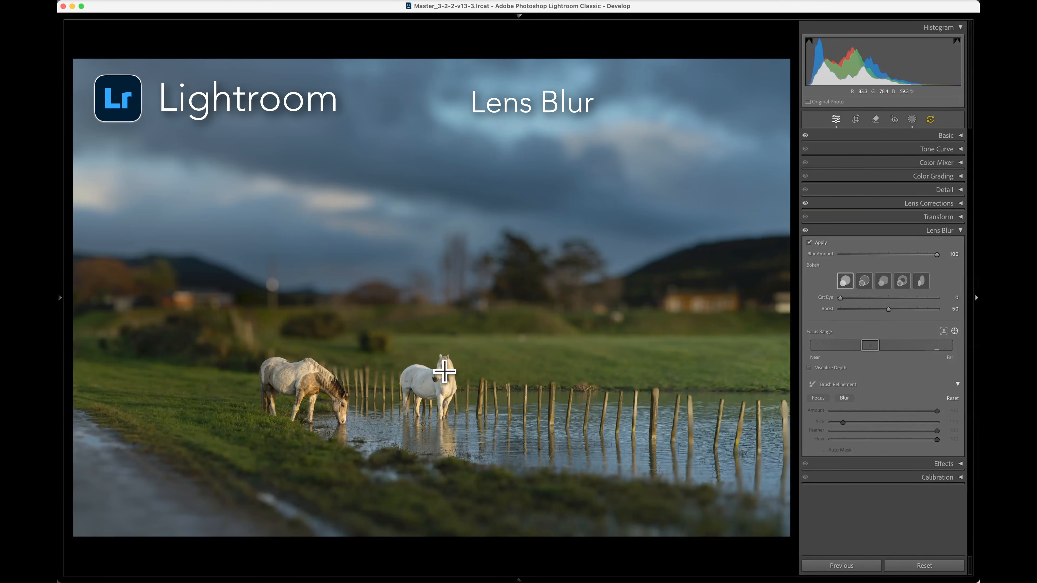
pyautogui.click(684, 304)
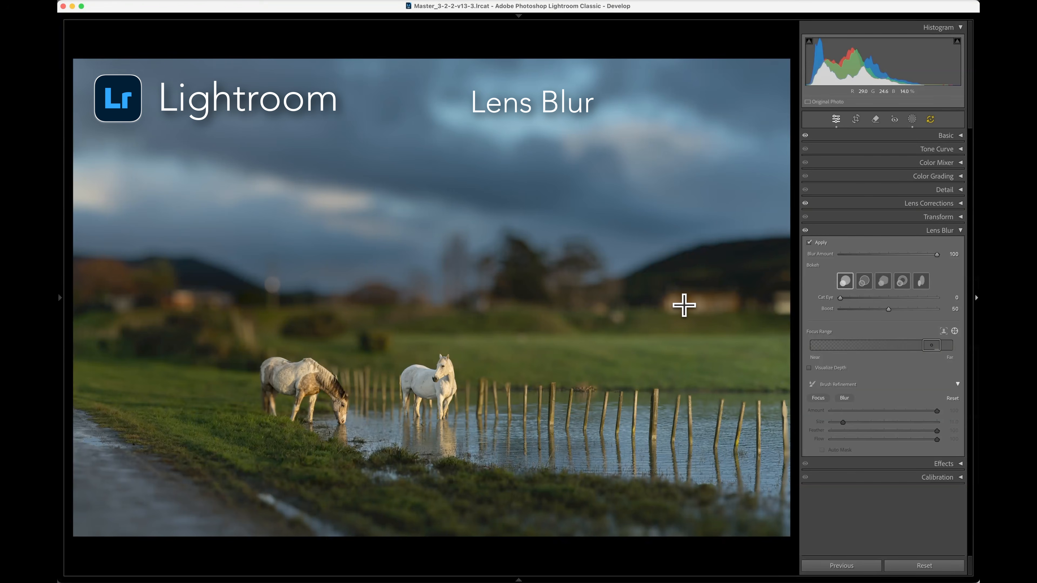
pyautogui.press('super+z')
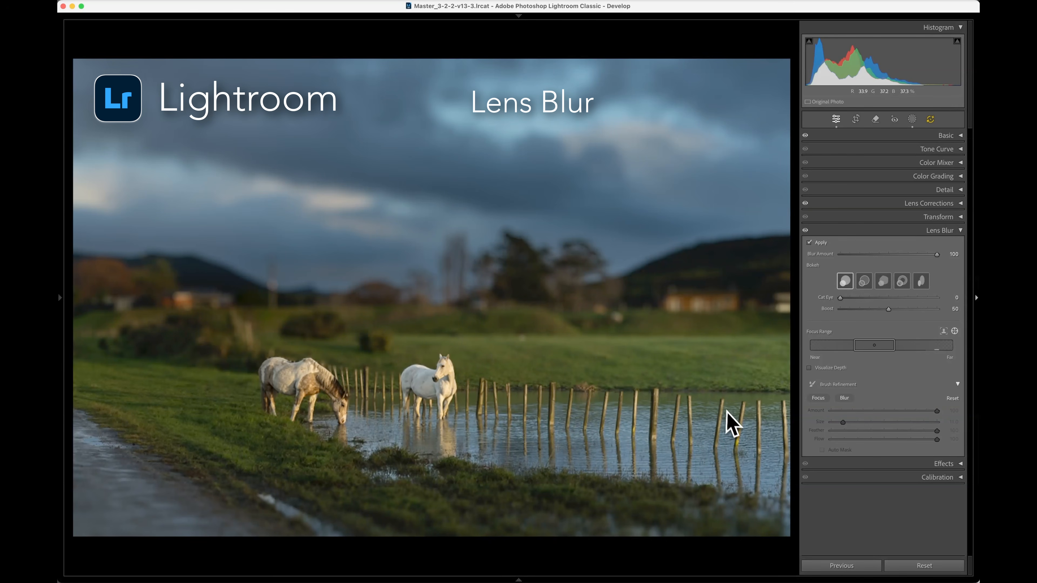
# - Extend the far end of the Lens Blur focus range to take in the fence posts and grass behind the horses
pyautogui.click(661, 414)
pyautogui.click(660, 415)
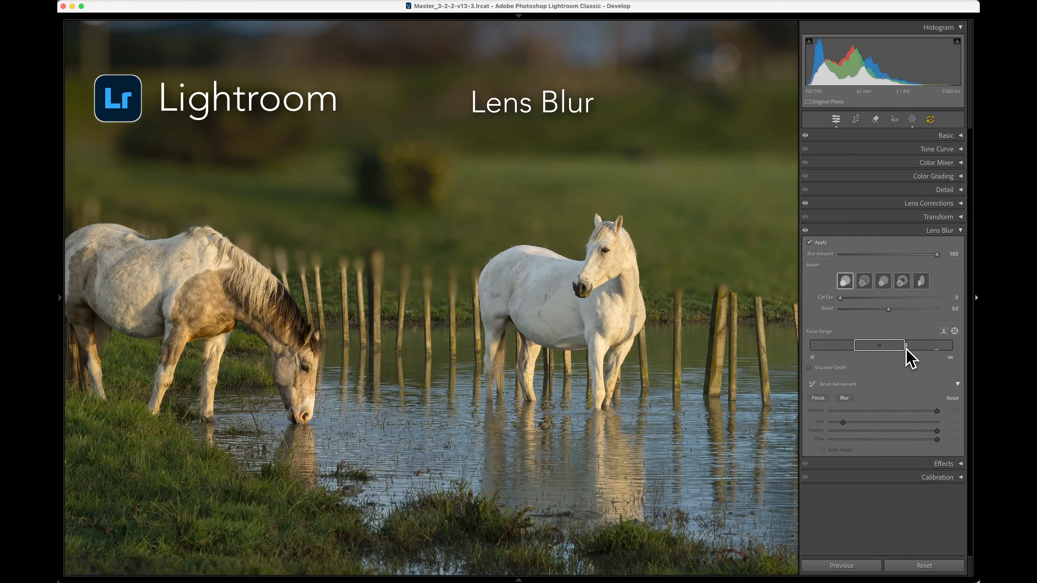
pyautogui.click(905, 348)
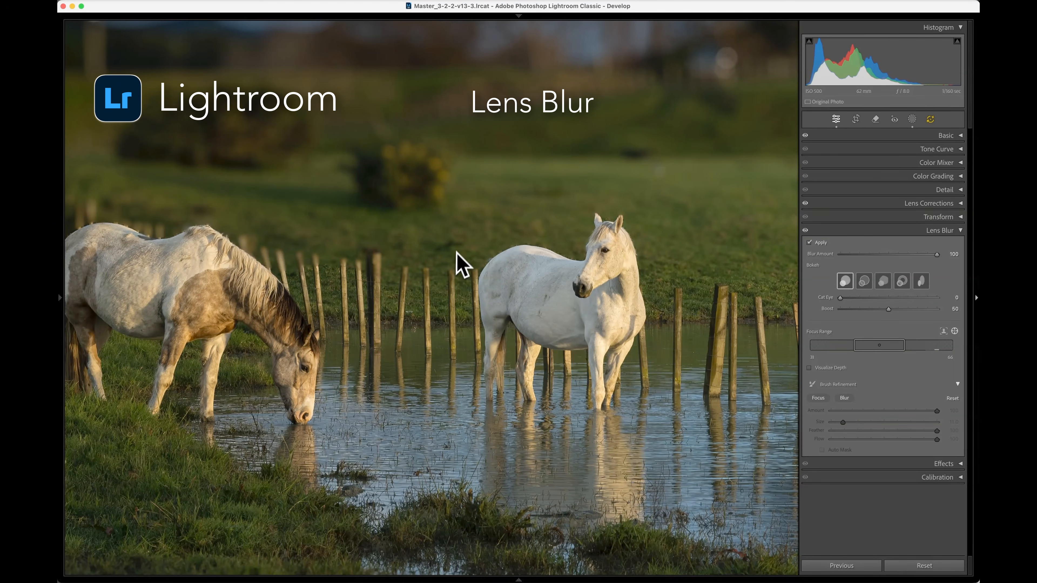
pyautogui.moveTo(904, 346); pyautogui.dragTo(915, 346)
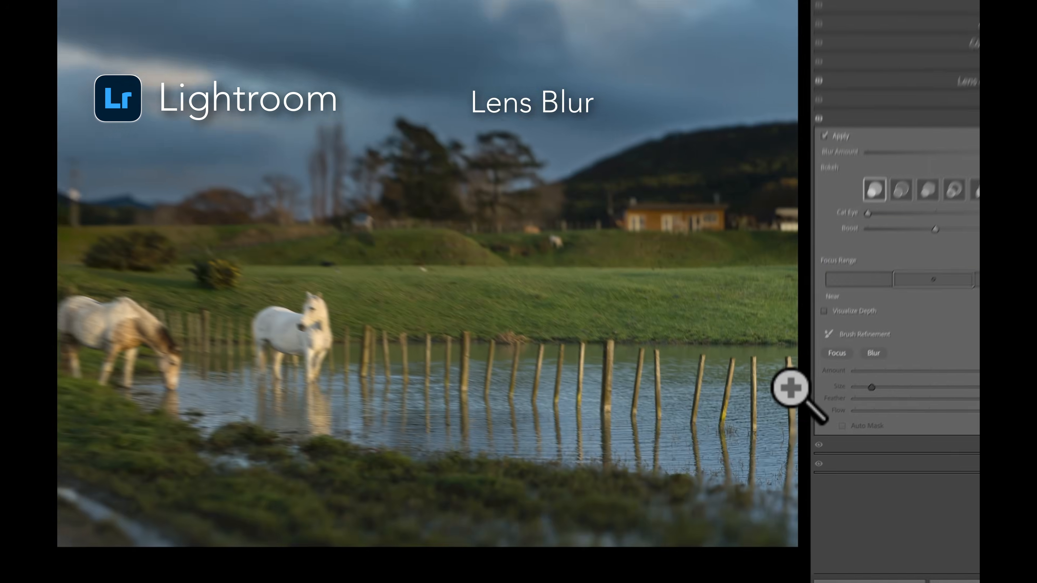
# - Turn Visualize Depth on and off to check the depth map around the partly blurred fence posts in the water
pyautogui.click(783, 434)
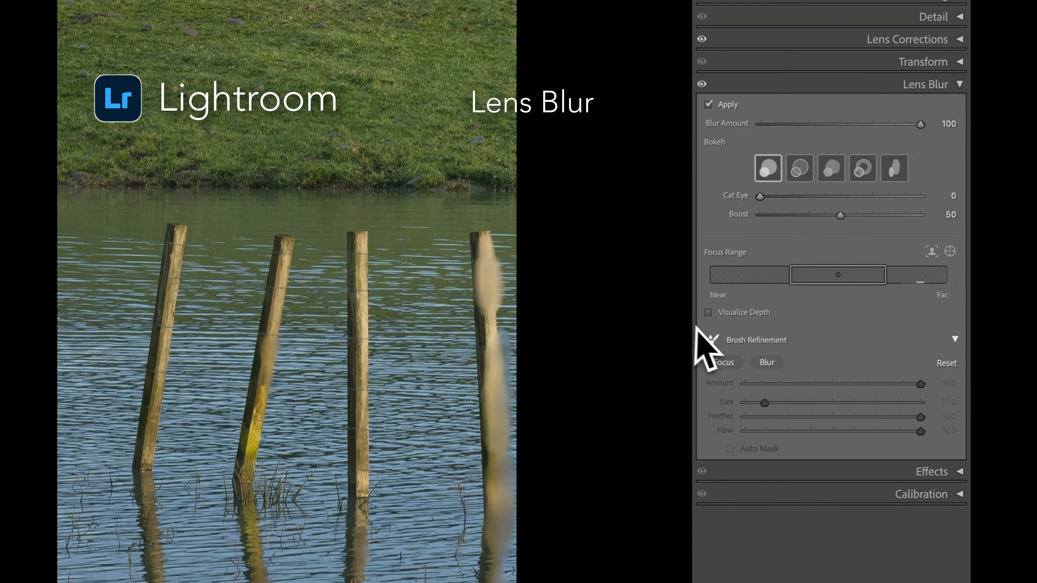
pyautogui.click(760, 314)
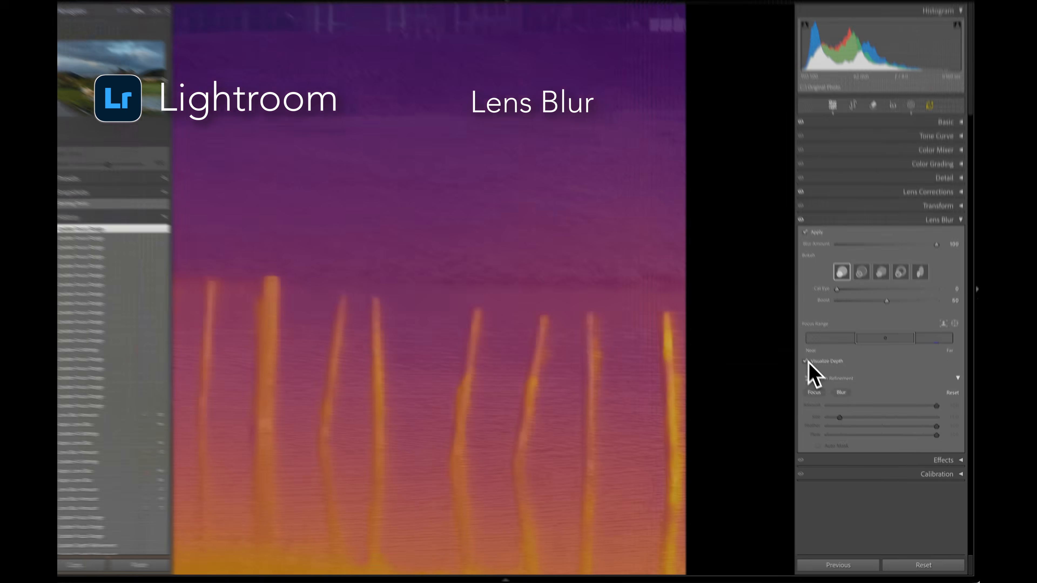
pyautogui.click(808, 367)
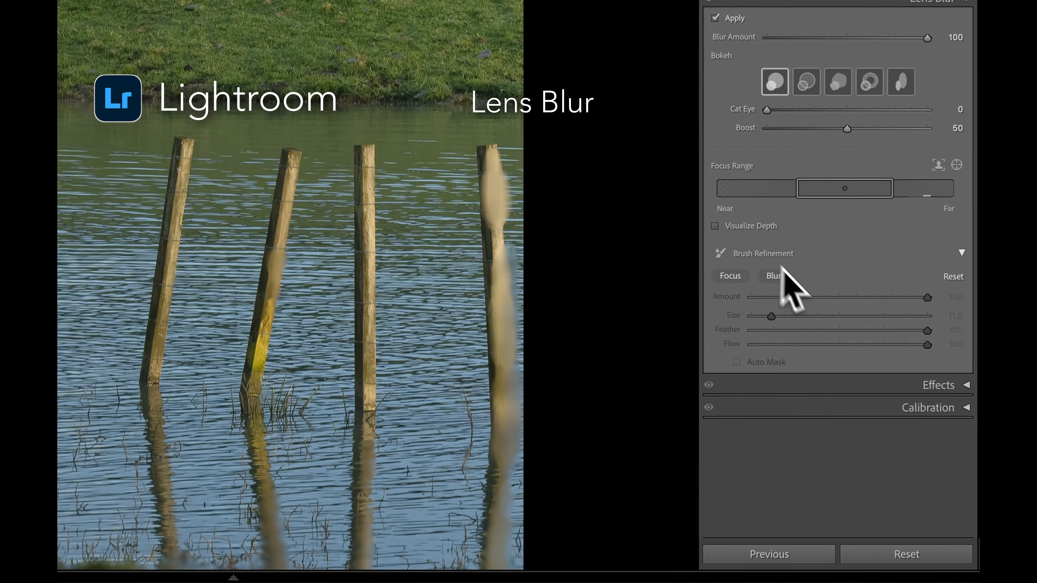
# - Paint the blurred parts of the fence posts sharp with the Focus refinement brush at Amount 100 and Size 11
pyautogui.click(738, 276)
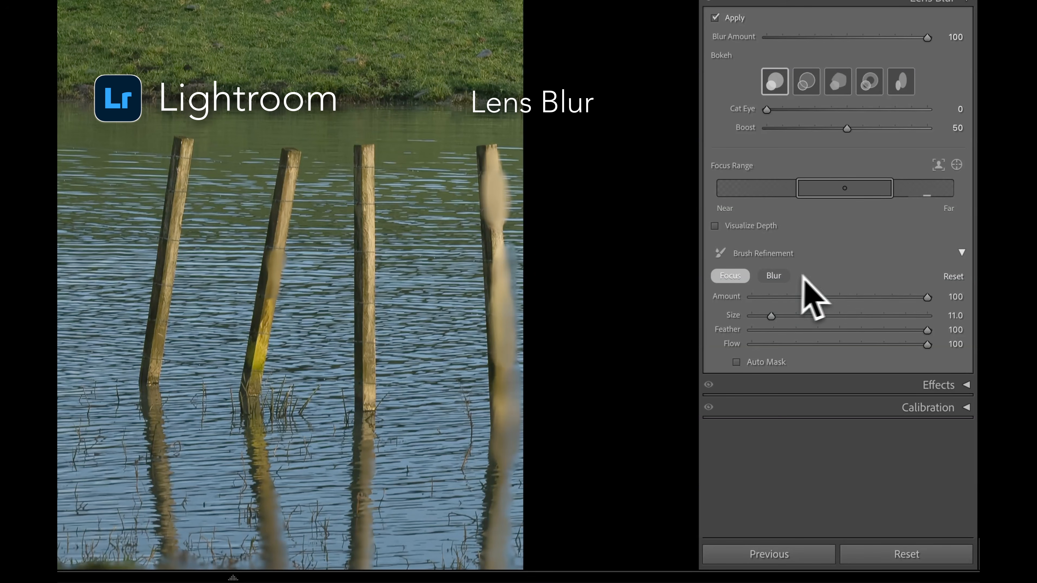
pyautogui.moveTo(493, 237)
pyautogui.mouseDown()
pyautogui.moveTo(505, 419)
pyautogui.moveTo(492, 504)
pyautogui.mouseUp()
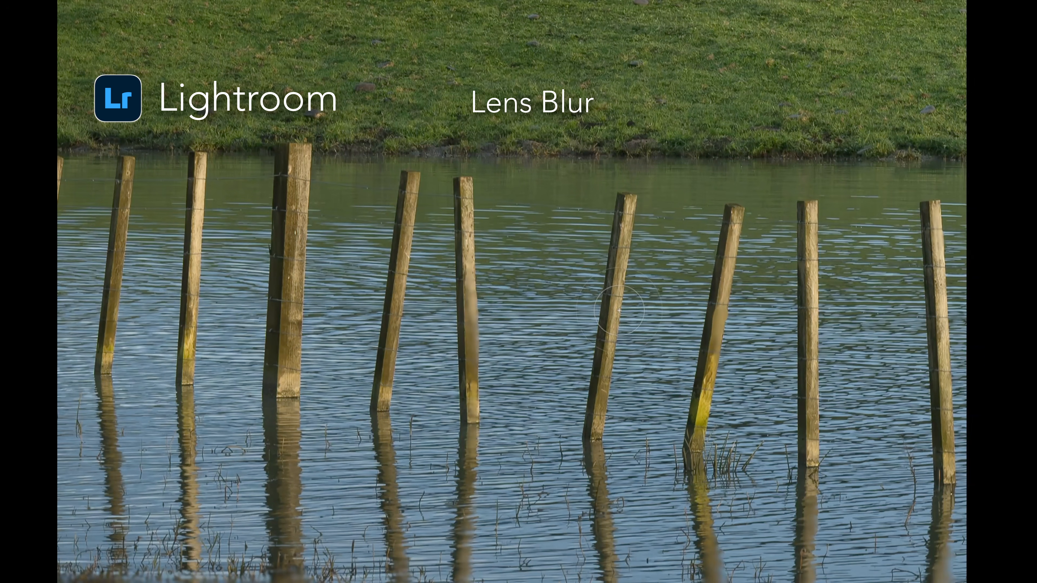
pyautogui.moveTo(473, 315); pyautogui.dragTo(468, 326)
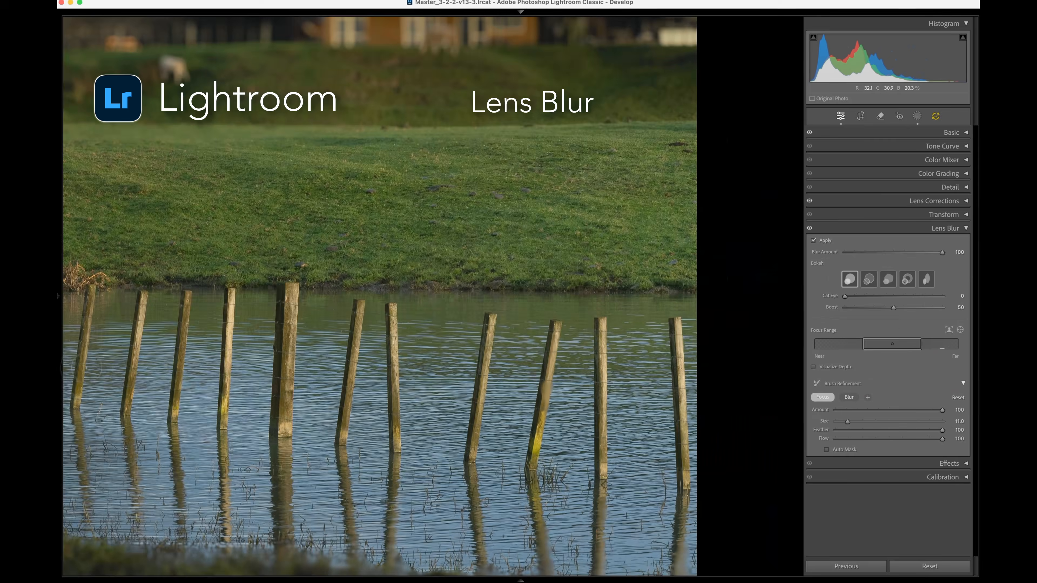
# - Lower the Lens Blur amount for the whole photo
pyautogui.click(786, 220)
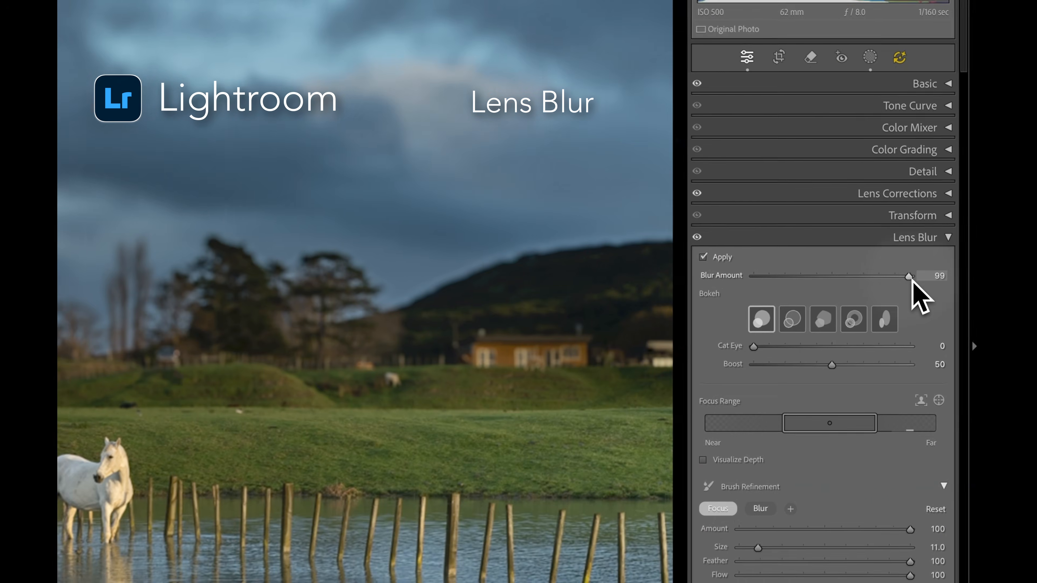
pyautogui.moveTo(939, 256); pyautogui.dragTo(859, 281)
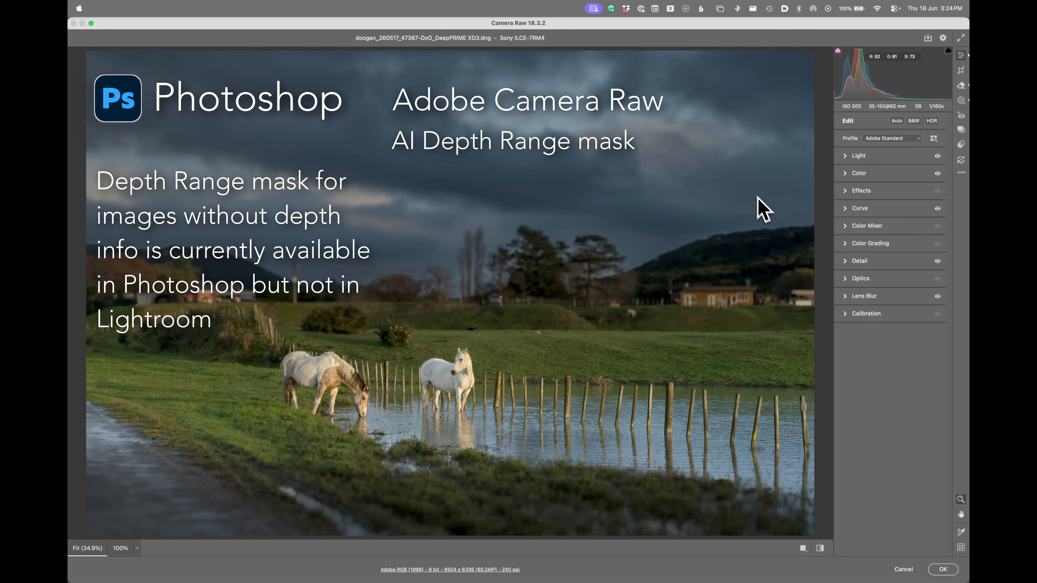
# - Switch to Camera Raw in Photoshop, select the existing Depth Range mask (Mask 3), and show its overlay
pyautogui.click(961, 100)
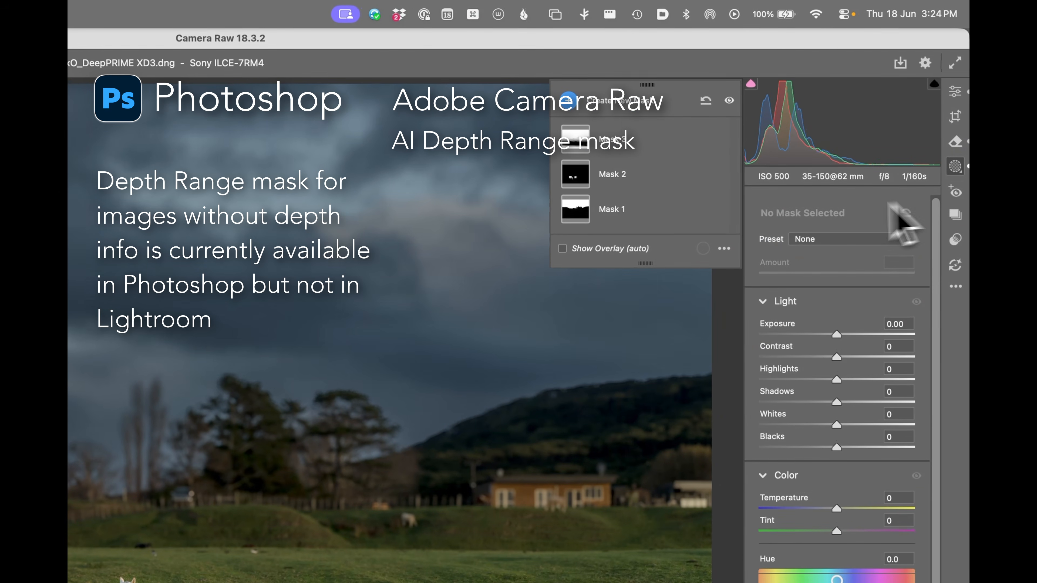
pyautogui.click(618, 101)
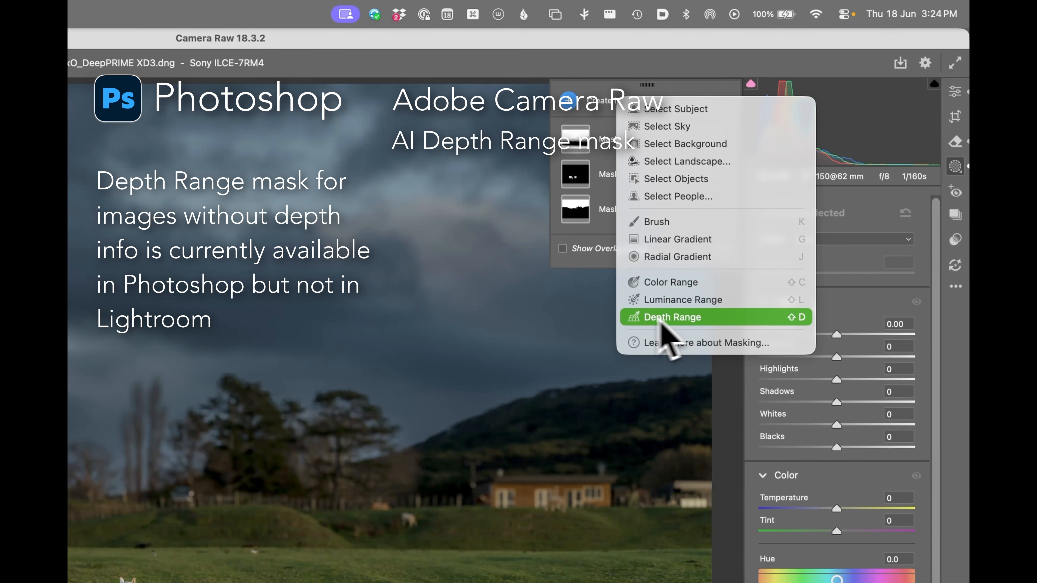
pyautogui.click(584, 142)
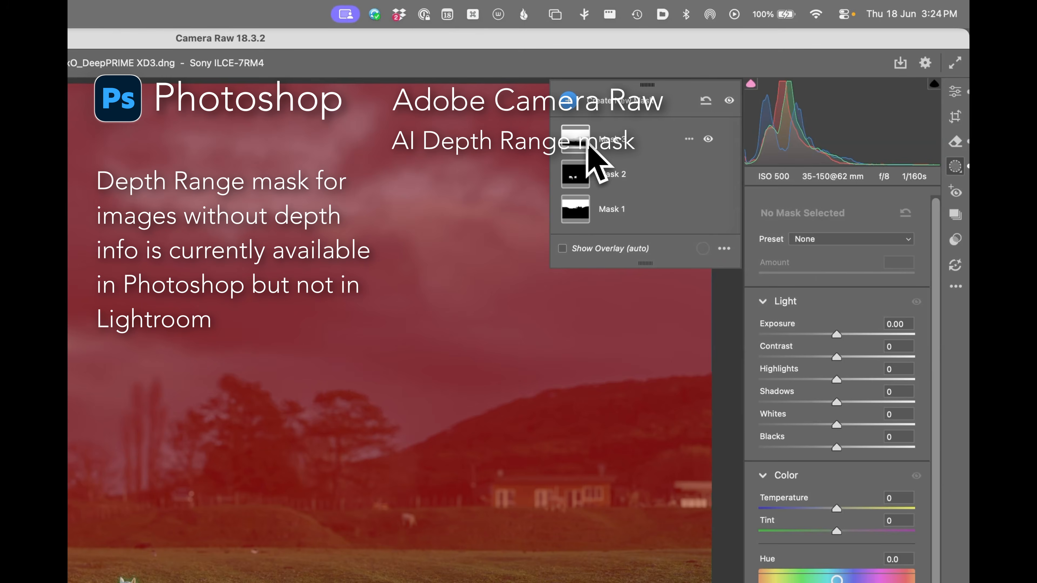
pyautogui.click(585, 141)
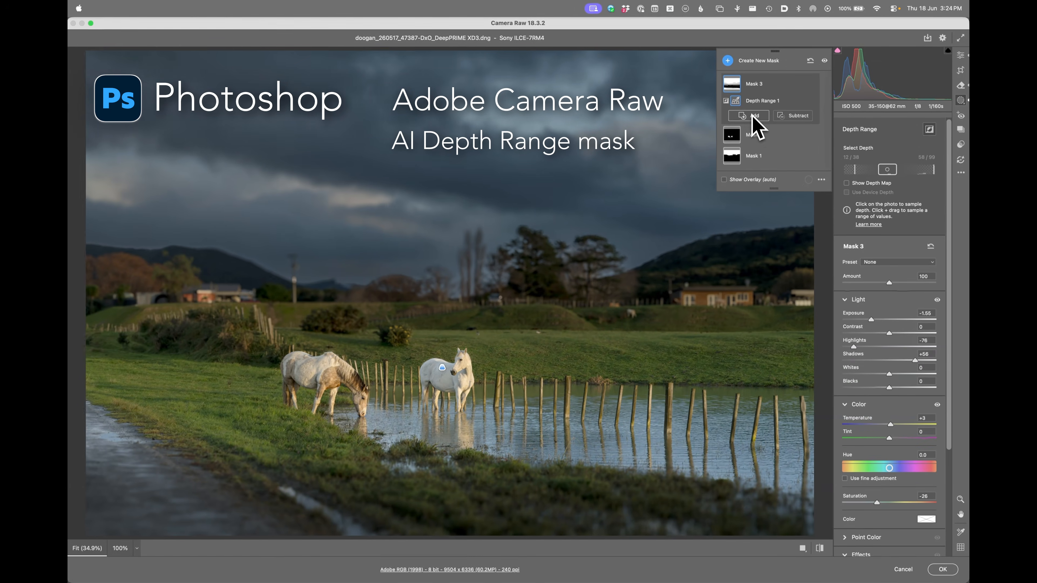
pyautogui.click(729, 180)
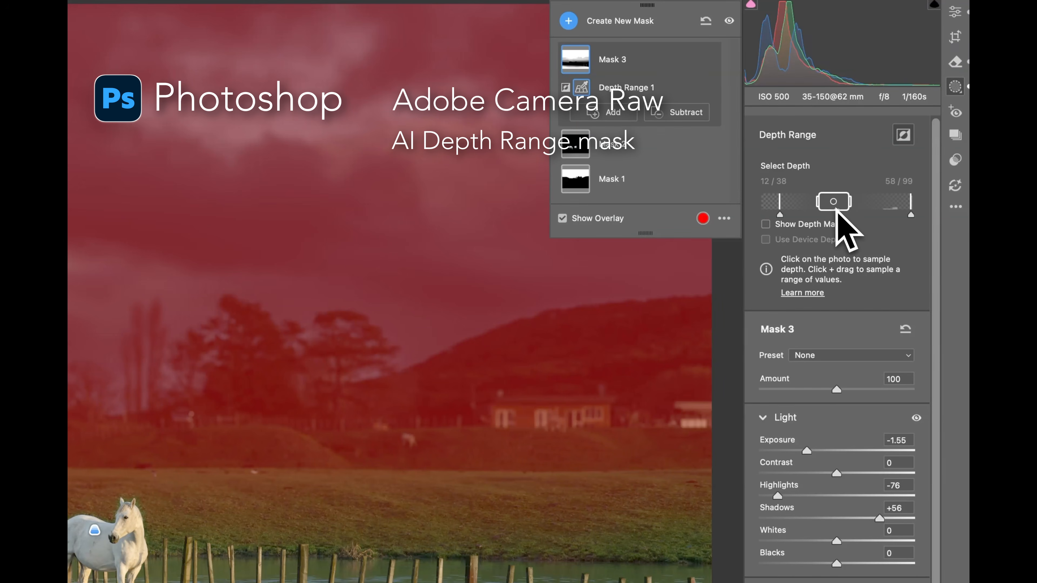
# - Try shifting Mask 3's depth range nearer, restore it to 12/38 and 58/99, and hide the mask overlay
pyautogui.moveTo(833, 204)
pyautogui.mouseDown()
pyautogui.moveTo(799, 204)
pyautogui.moveTo(822, 205)
pyautogui.mouseUp()
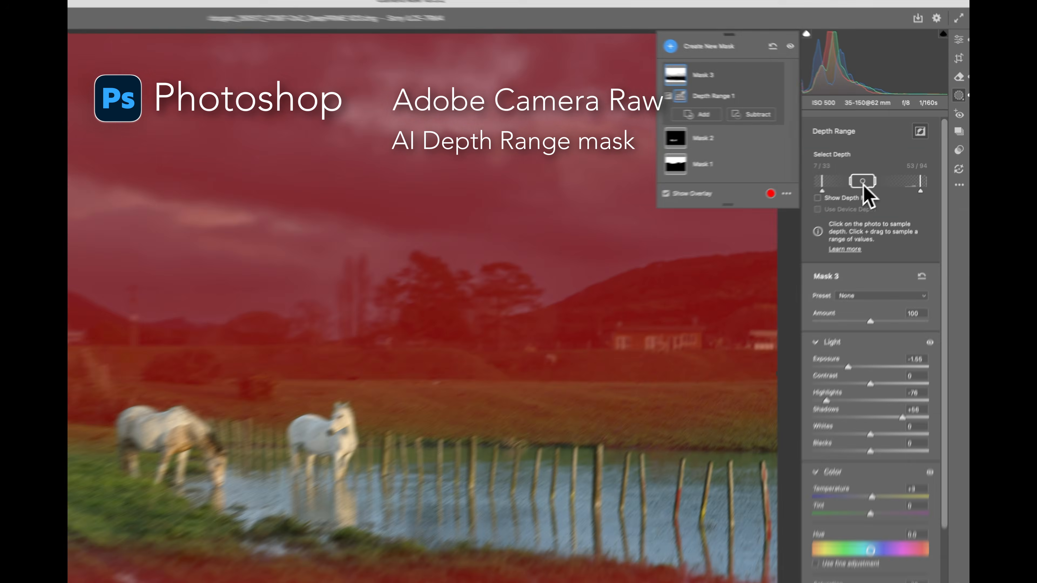
pyautogui.moveTo(881, 175)
pyautogui.mouseDown()
pyautogui.moveTo(931, 173)
pyautogui.moveTo(881, 175)
pyautogui.moveTo(890, 166)
pyautogui.mouseUp()
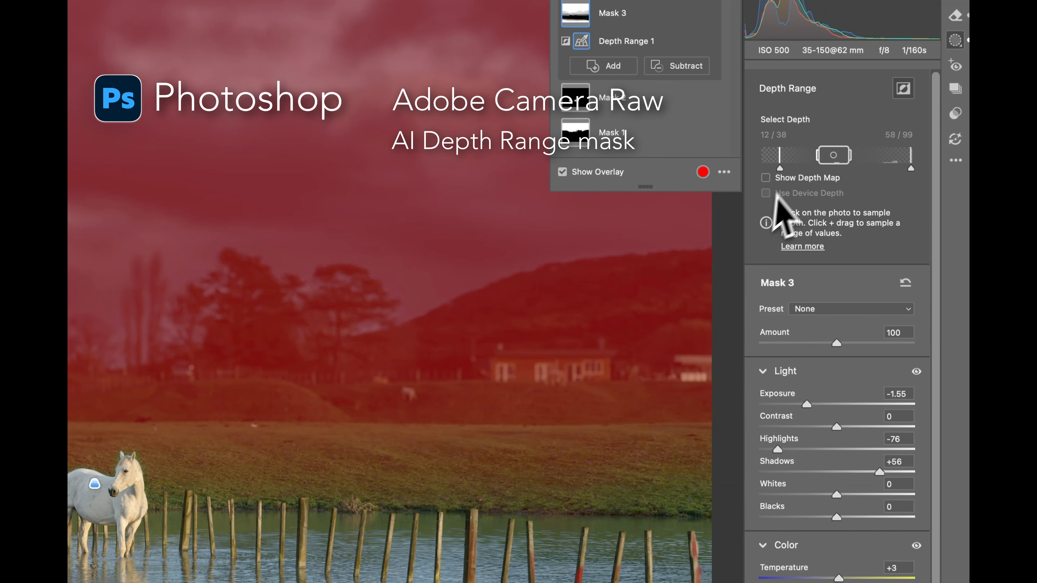
pyautogui.click(563, 172)
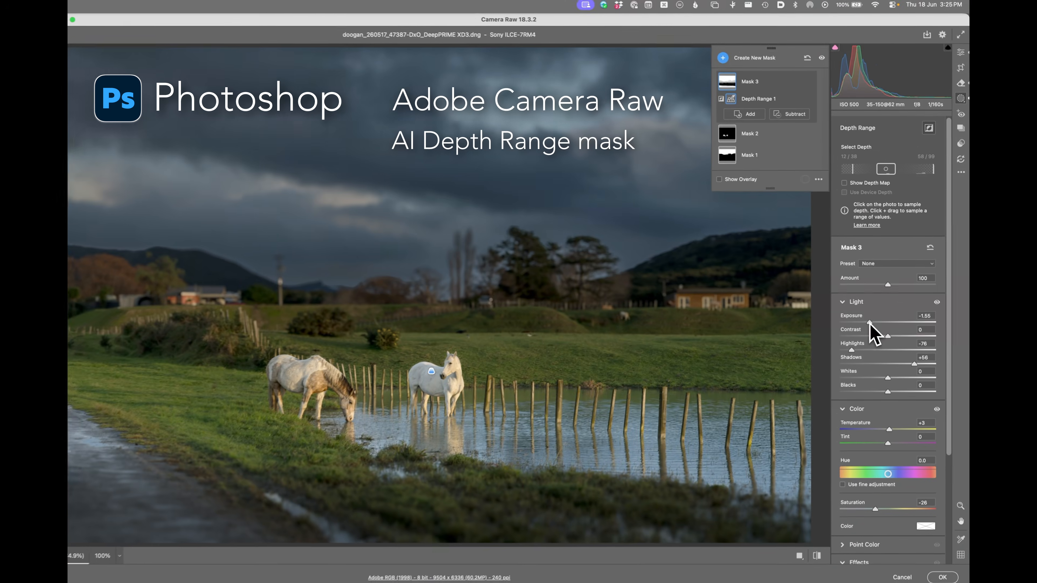
# - Set Mask 3's Exposure to −1.70 to darken the areas outside the horses' depth
pyautogui.moveTo(806, 404); pyautogui.dragTo(798, 404)
pyautogui.moveTo(866, 320)
pyautogui.mouseDown()
pyautogui.moveTo(851, 320)
pyautogui.moveTo(863, 321)
pyautogui.mouseUp()
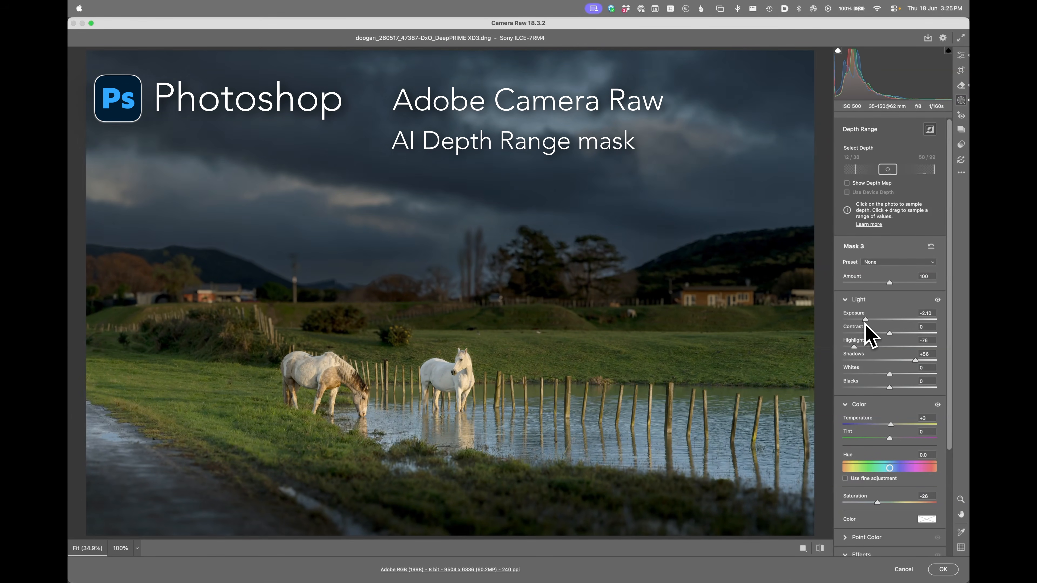
pyautogui.moveTo(869, 322); pyautogui.dragTo(870, 322)
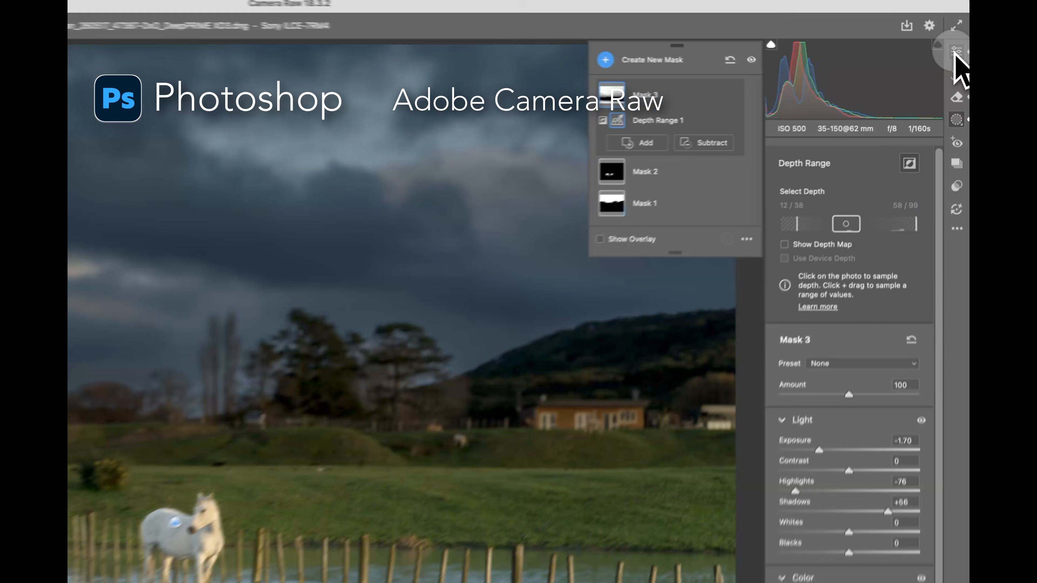
# - Leave masking and open the photo's Lens Blur settings
pyautogui.click(961, 55)
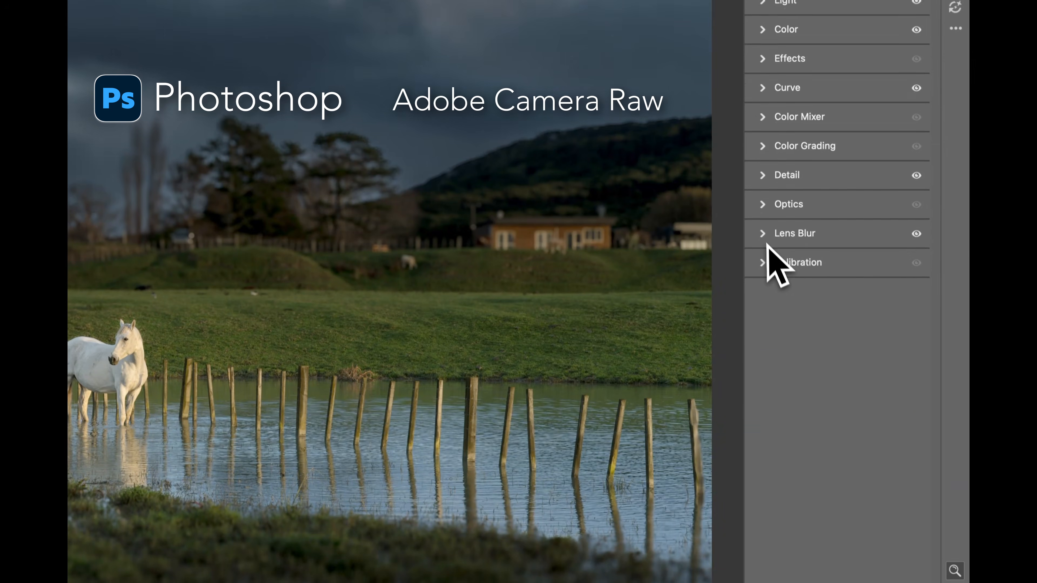
pyautogui.click(768, 454)
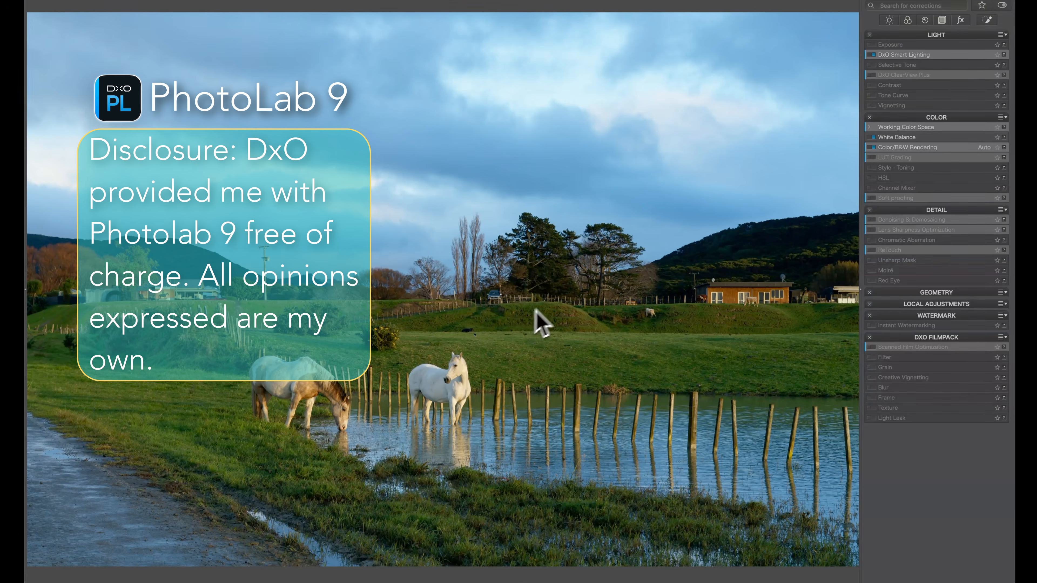
# - Switch to DxO PhotoLab 9 and create an AI local adjustment mask of the Sky
pyautogui.click(988, 21)
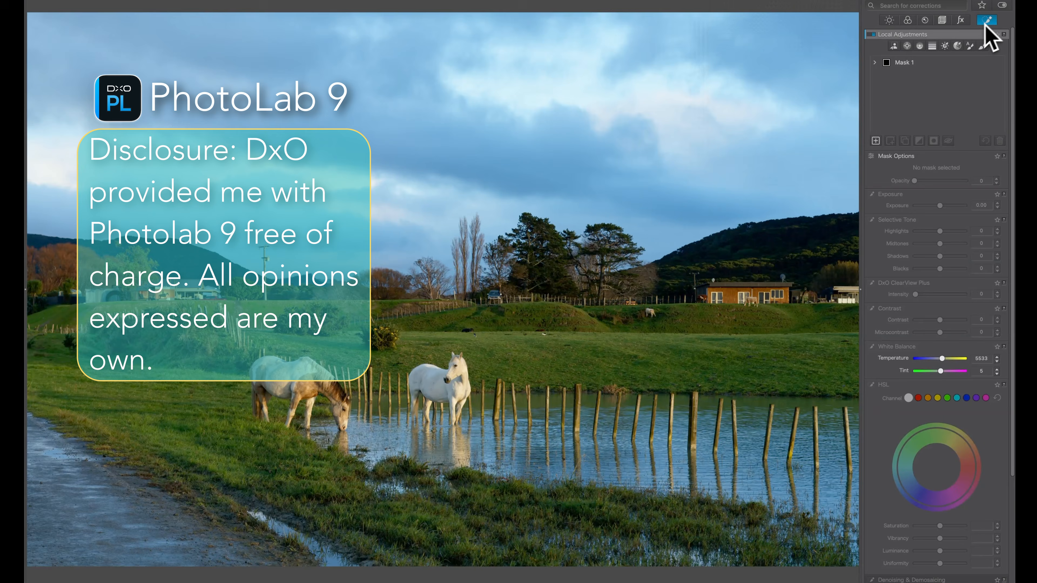
pyautogui.click(894, 45)
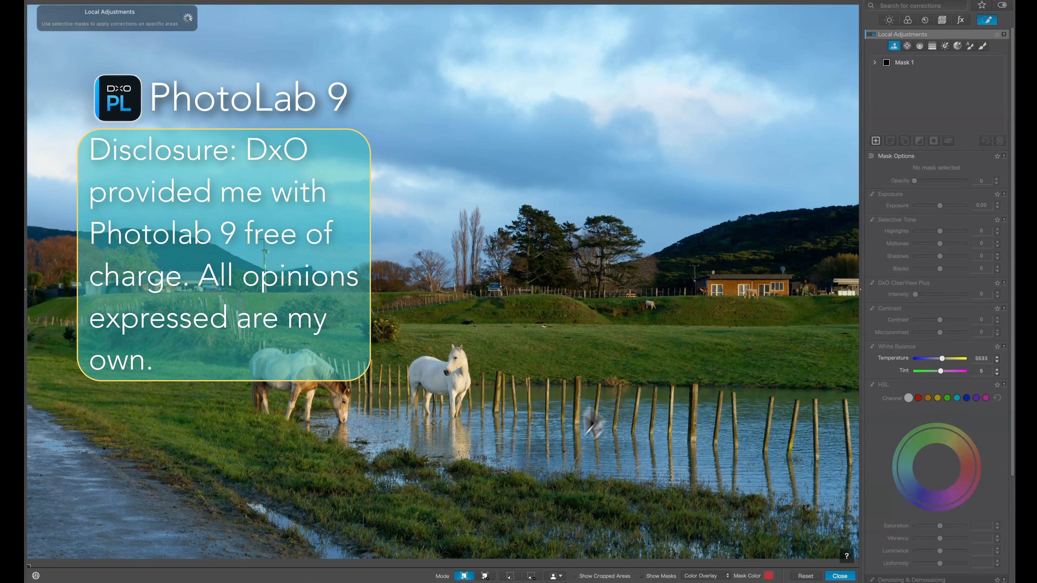
pyautogui.click(561, 577)
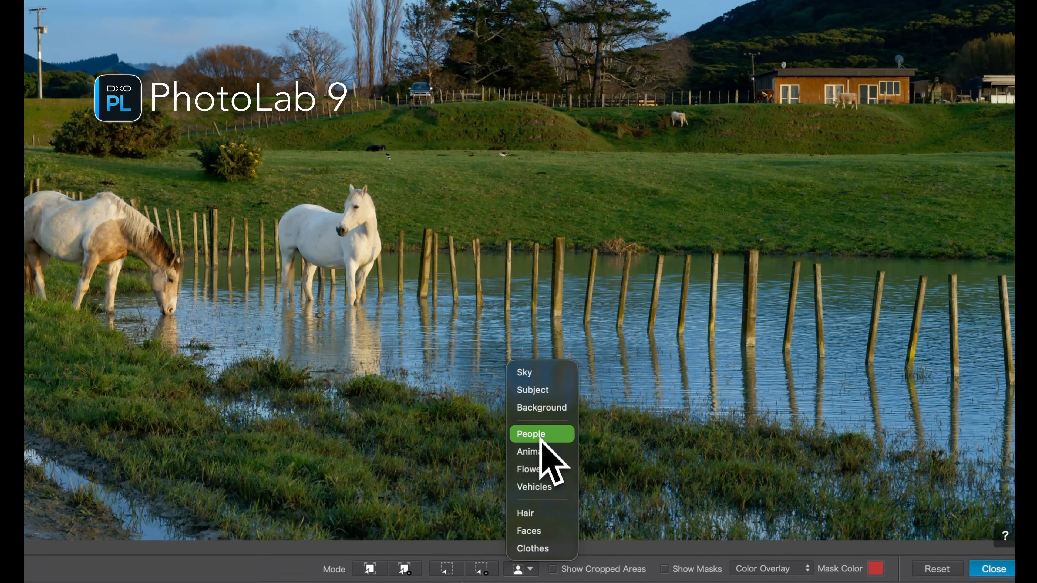
pyautogui.click(538, 378)
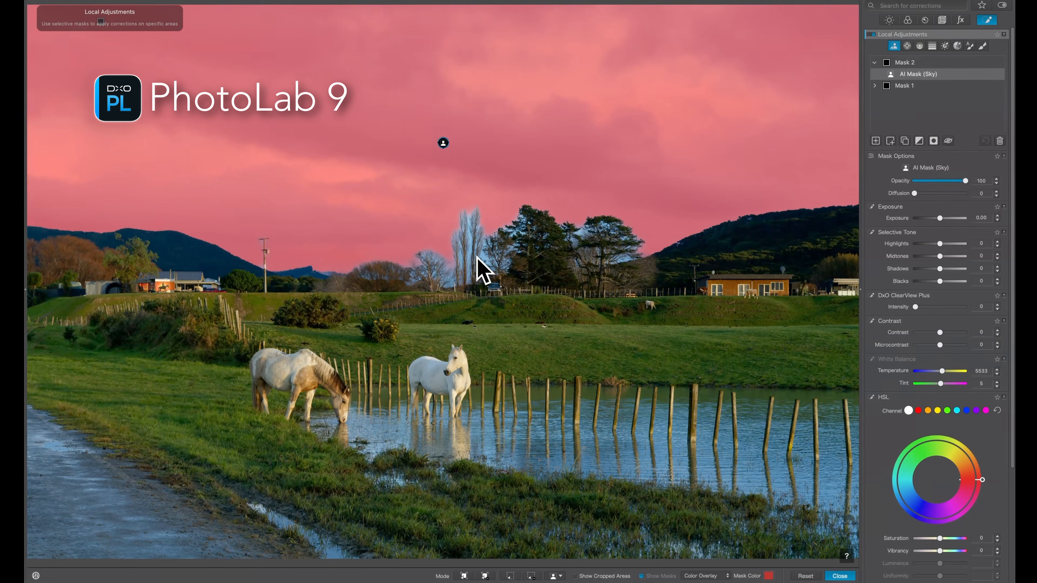
# - Try lowering the sky mask's Exposure, and reset it to 0
pyautogui.click(939, 220)
pyautogui.moveTo(932, 222); pyautogui.dragTo(925, 223)
pyautogui.doubleClick(925, 223)
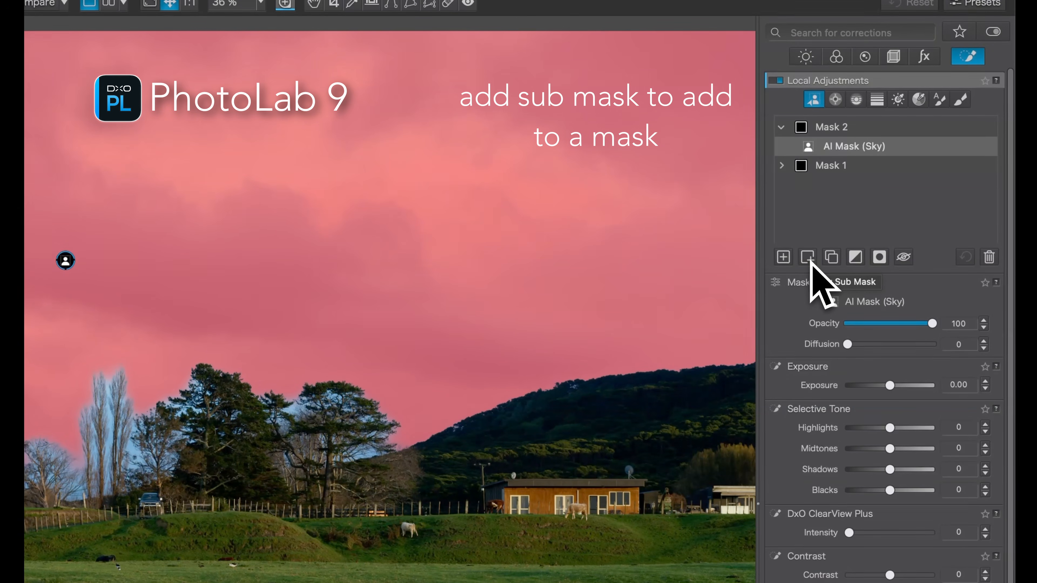
# - Add a Control Line sub mask to Mask 2 along the base of the trees, sampling its colour near the tall bare trees
pyautogui.click(808, 258)
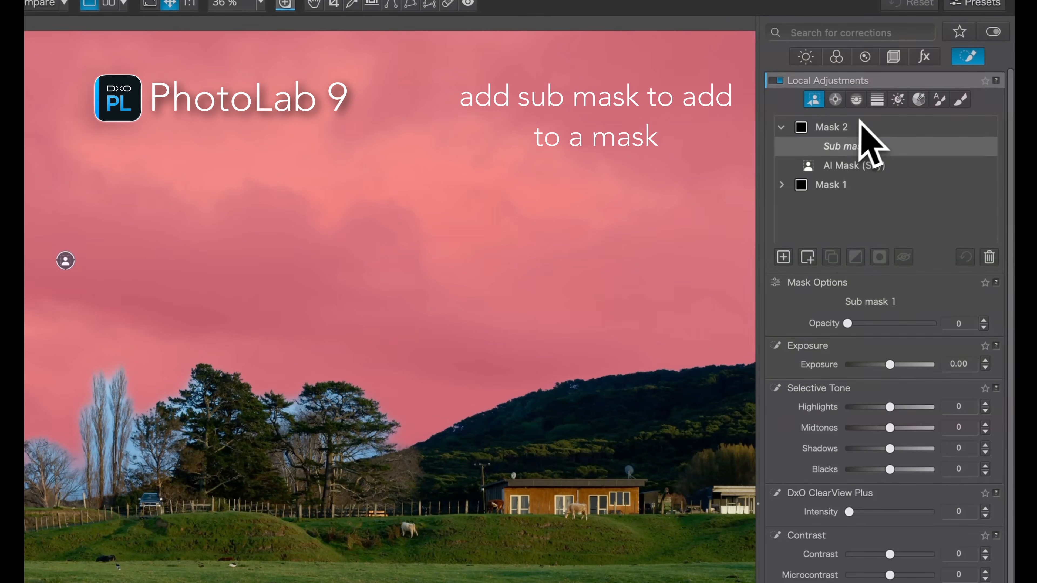
pyautogui.click(857, 101)
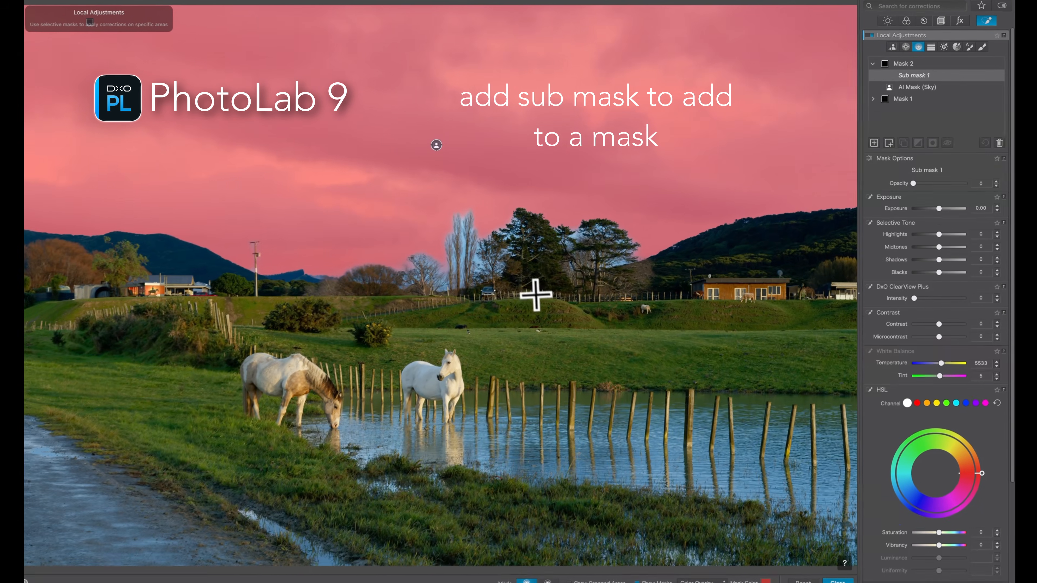
pyautogui.moveTo(532, 294)
pyautogui.mouseDown()
pyautogui.moveTo(540, 290)
pyautogui.moveTo(540, 308)
pyautogui.mouseUp()
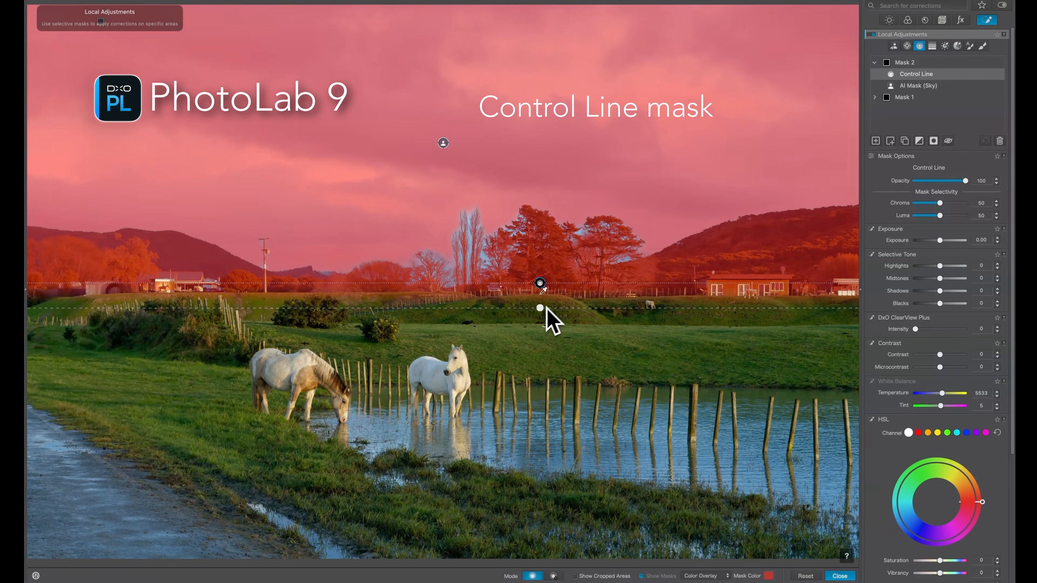
pyautogui.moveTo(543, 291); pyautogui.dragTo(488, 252)
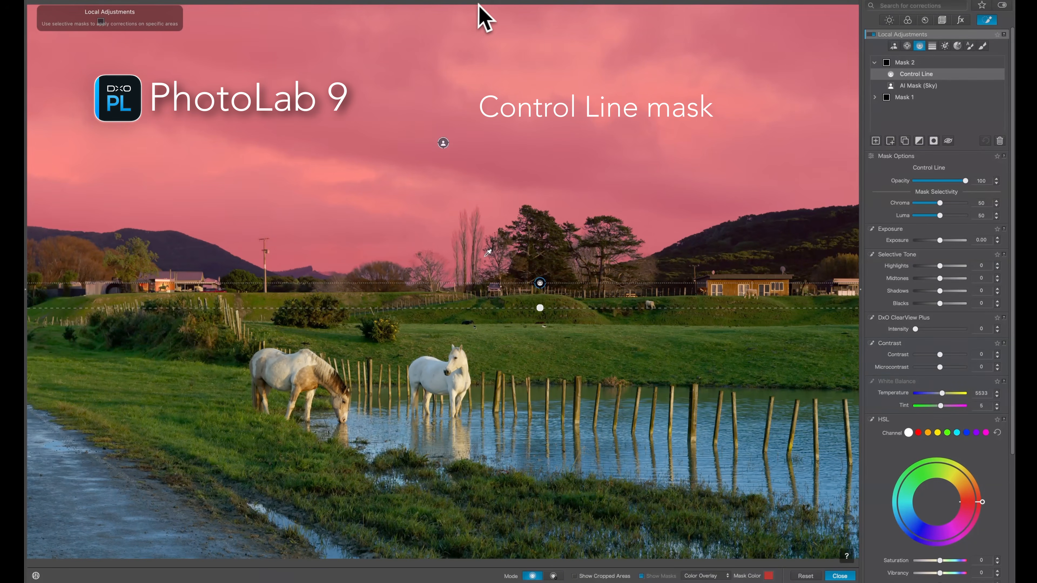
# - Refine the Control Line's mask selectivity to Chroma 62 and Luma 43, checking the trees up close
pyautogui.click(517, 0)
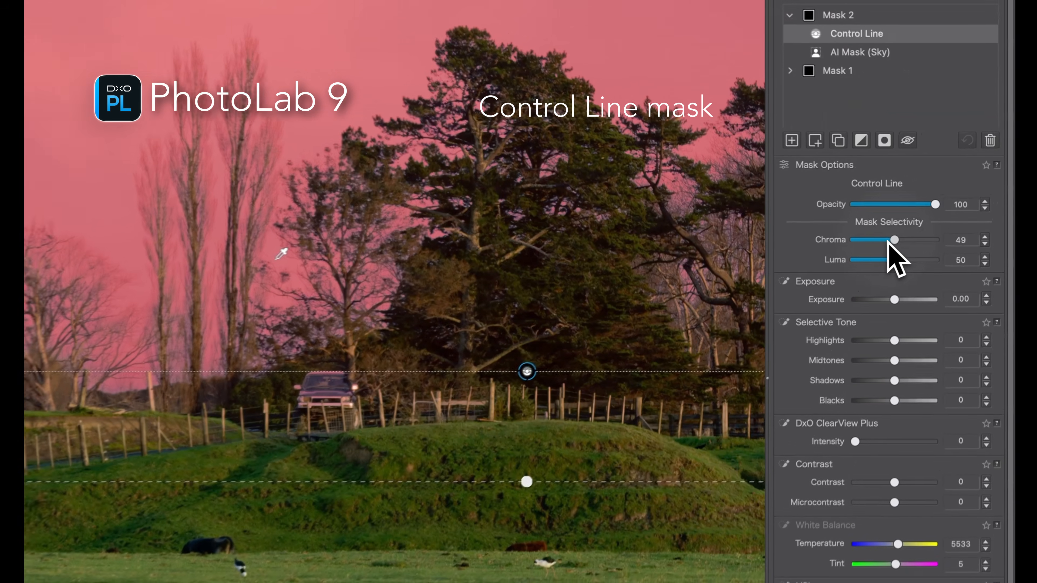
pyautogui.moveTo(940, 202); pyautogui.dragTo(928, 203)
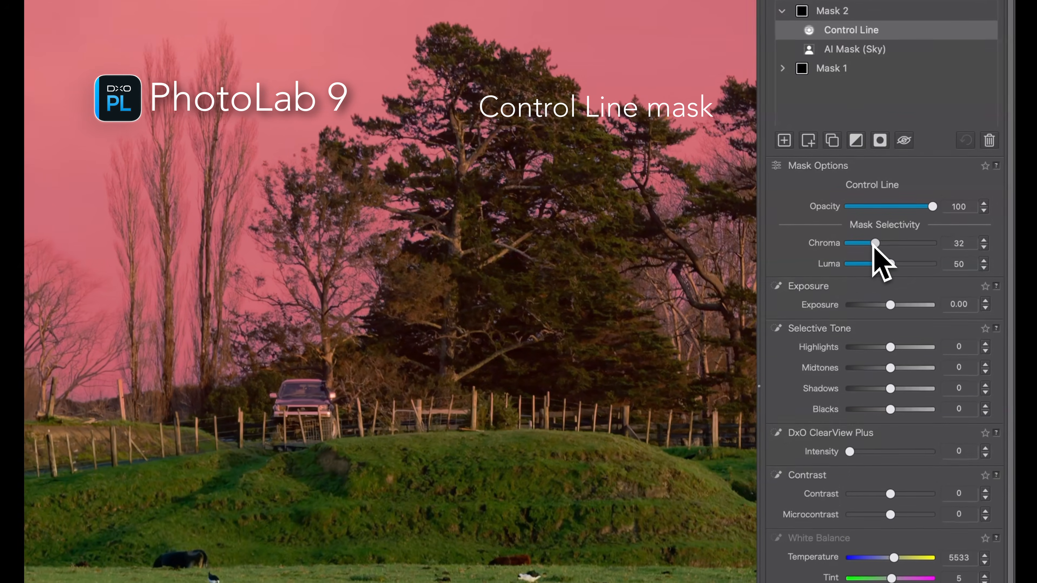
pyautogui.moveTo(873, 247); pyautogui.dragTo(905, 246)
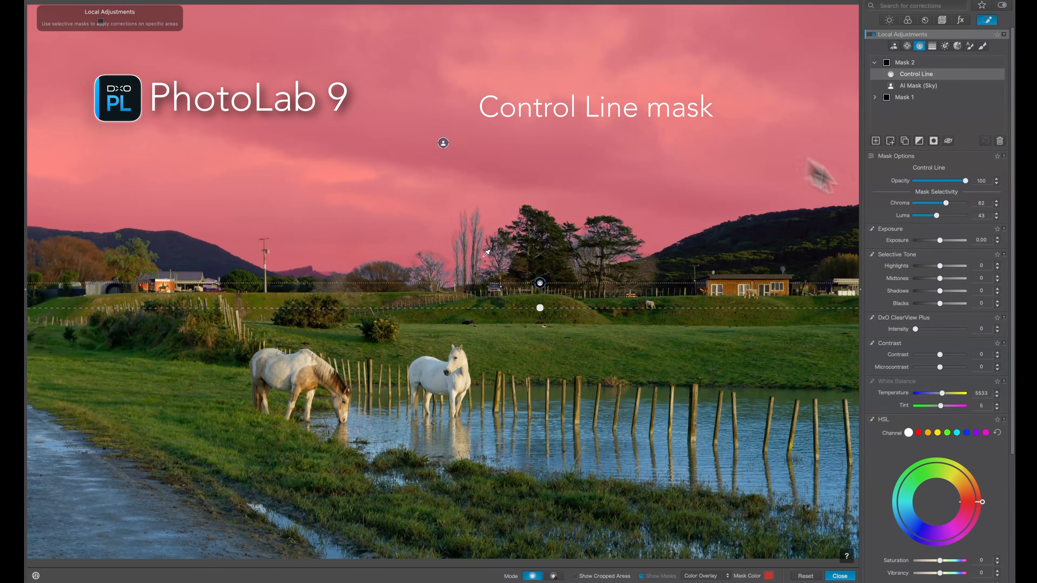
# - Darken and warm the sky mask with Exposure −1.01, Highlights −65 and Temperature 6396
pyautogui.moveTo(943, 245)
pyautogui.mouseDown()
pyautogui.moveTo(930, 273)
pyautogui.moveTo(935, 245)
pyautogui.mouseUp()
pyautogui.moveTo(942, 393); pyautogui.dragTo(950, 395)
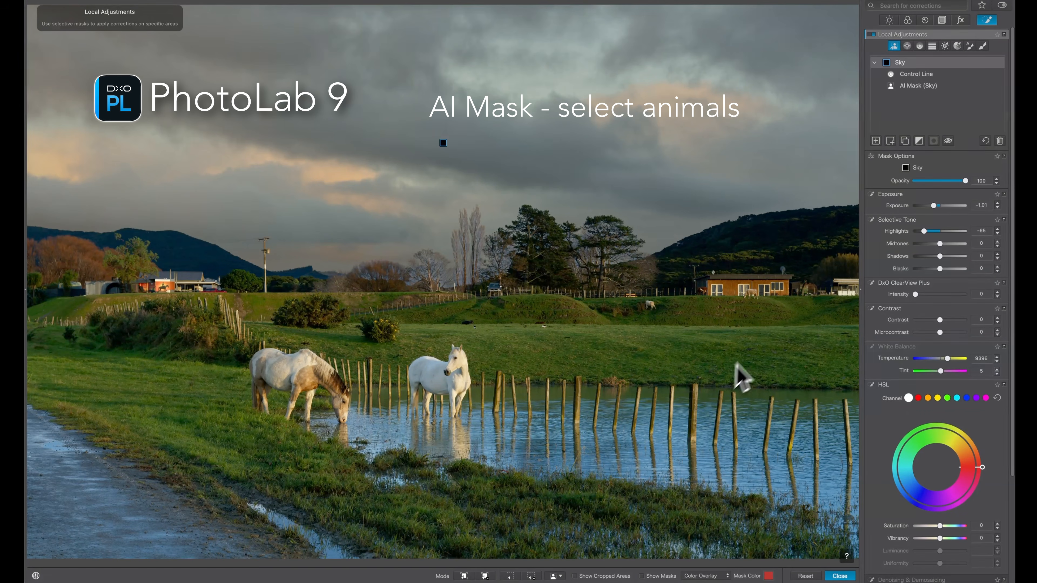
# - Create a separate AI mask that selects the Animals in the photo
pyautogui.moveTo(897, 68)
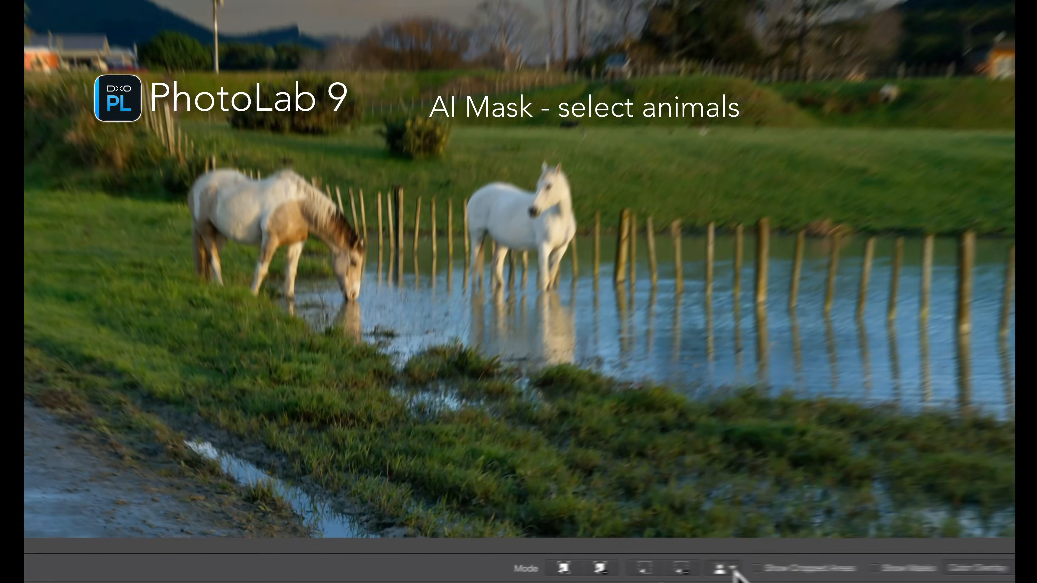
pyautogui.click(559, 576)
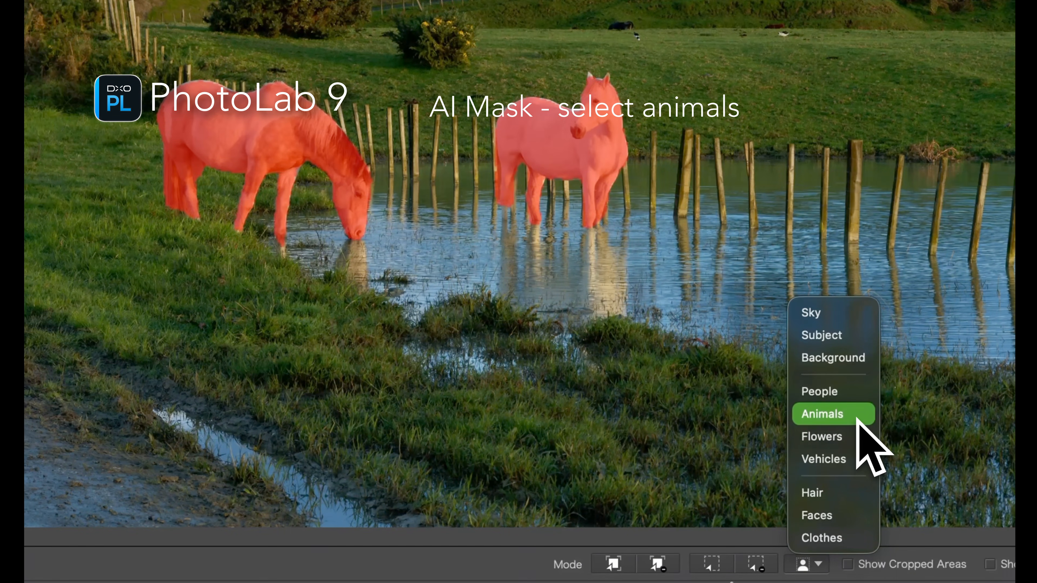
pyautogui.click(856, 417)
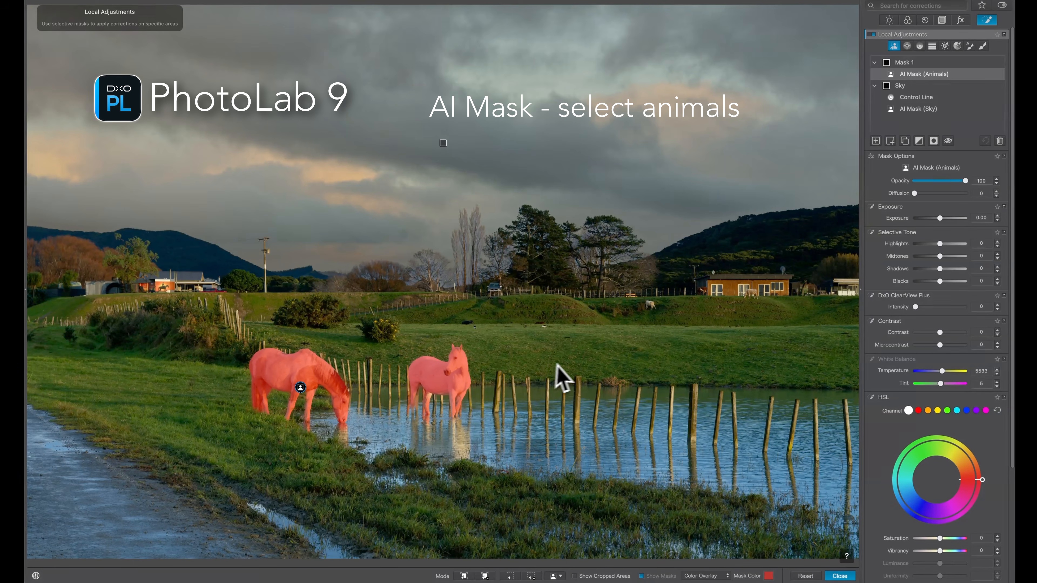
# - Set the animal mask's ClearView Plus Intensity to 81 and lower its Highlights while viewing the white horse up close
pyautogui.click(524, 1)
pyautogui.press('space')
pyautogui.moveTo(444, 458); pyautogui.dragTo(618, 266)
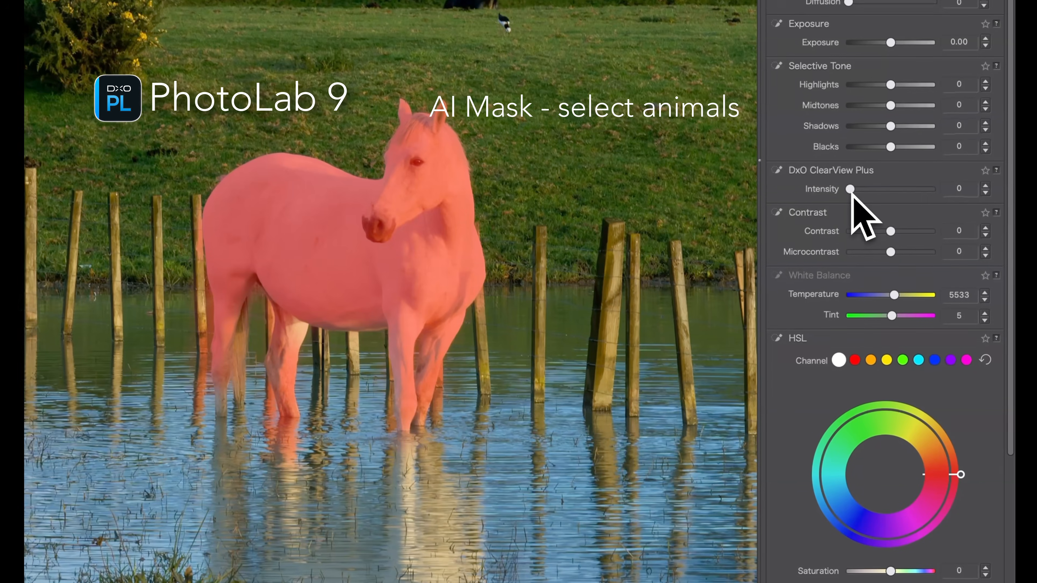
pyautogui.moveTo(915, 307); pyautogui.dragTo(930, 309)
pyautogui.moveTo(872, 192); pyautogui.dragTo(916, 188)
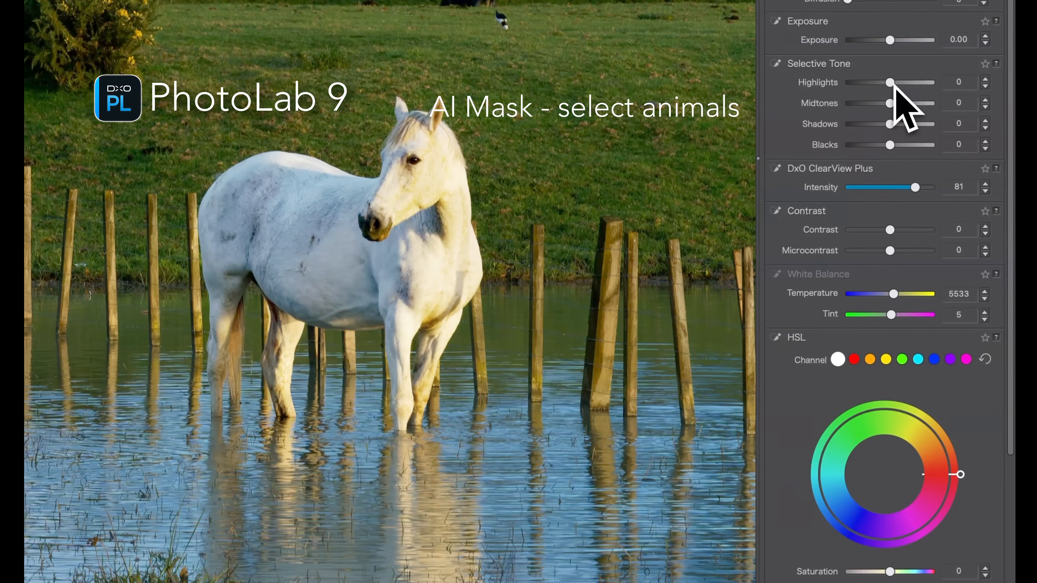
pyautogui.moveTo(892, 84); pyautogui.dragTo(876, 84)
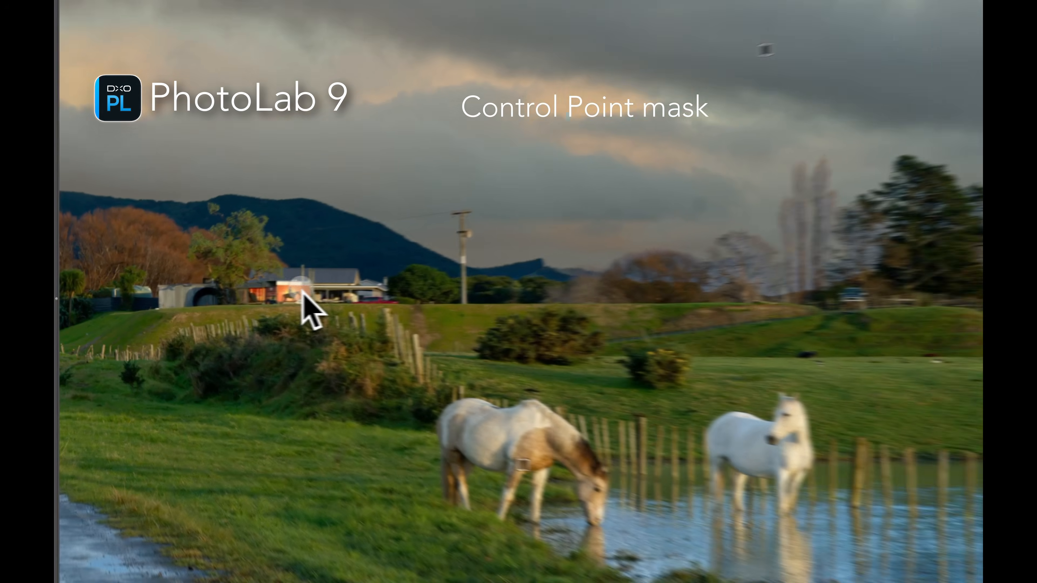
# - Try a Control Point mask on the red farmhouse, resize its area of influence, and delete the mask
pyautogui.click(190, 298)
pyautogui.moveTo(386, 453); pyautogui.dragTo(392, 478)
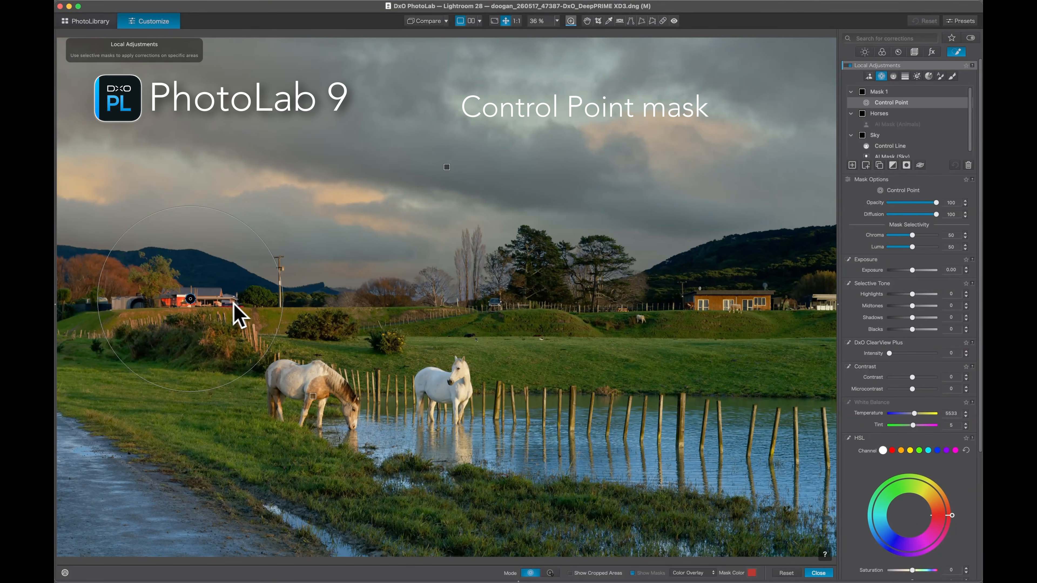
pyautogui.moveTo(196, 205)
pyautogui.mouseDown()
pyautogui.moveTo(191, 223)
pyautogui.moveTo(196, 213)
pyautogui.mouseUp()
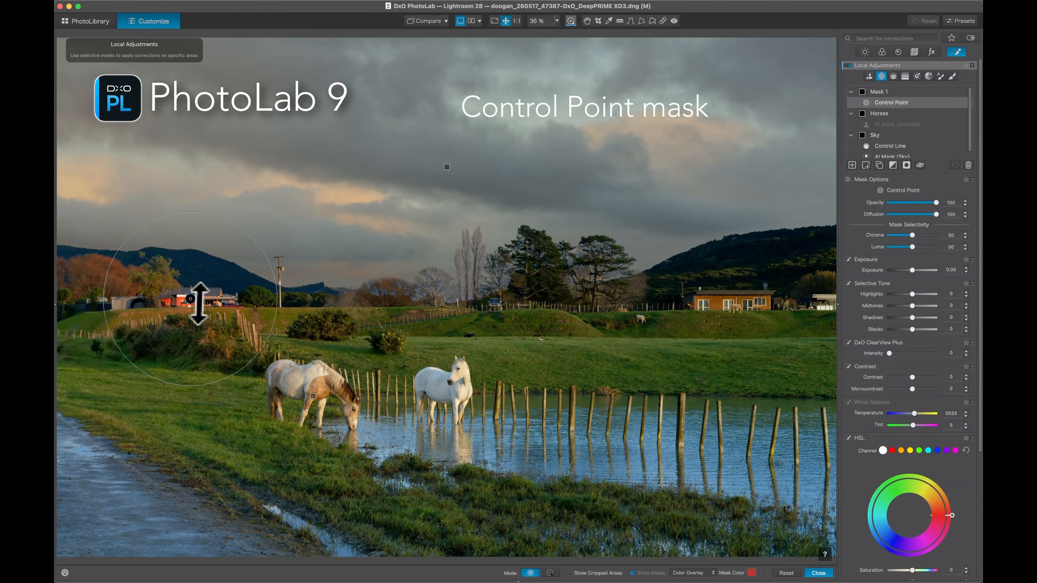
pyautogui.press('Delete')
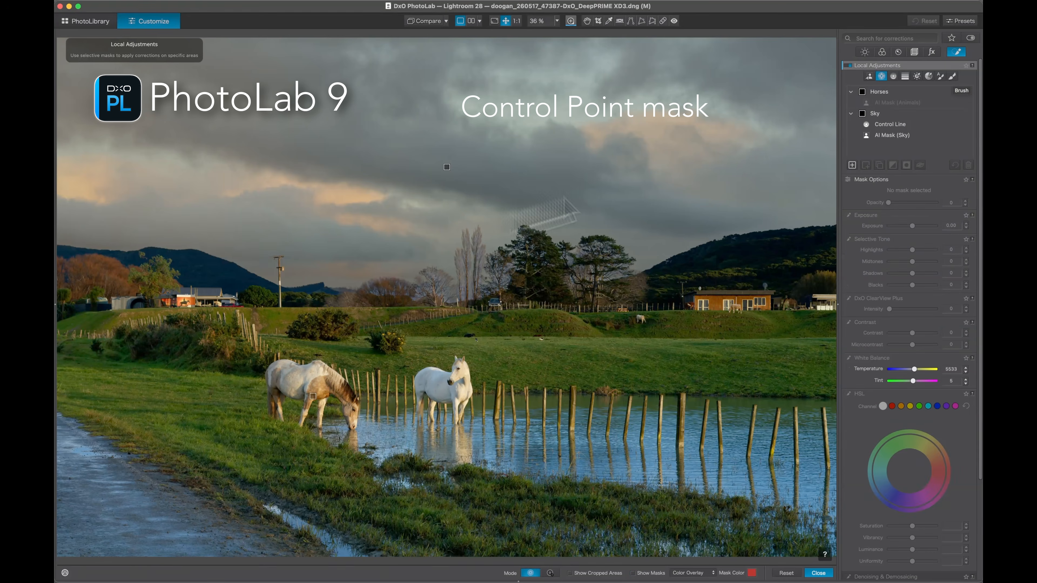
# - Paint a Brush mask over the farm buildings on both sides of the photo, lower its Exposure and set Highlights to −65
pyautogui.click(952, 76)
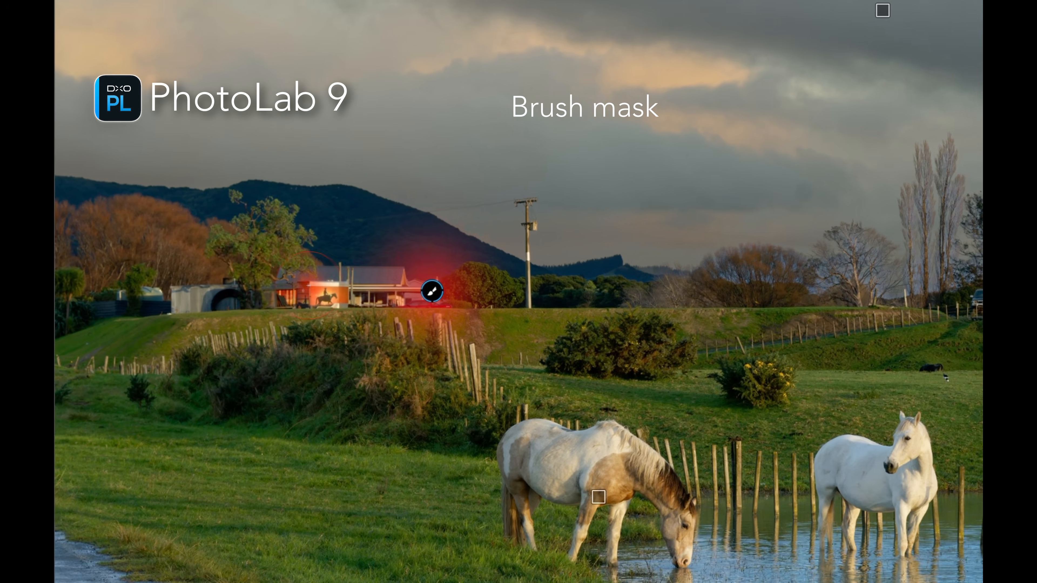
pyautogui.moveTo(313, 284)
pyautogui.mouseDown()
pyautogui.moveTo(253, 291)
pyautogui.moveTo(370, 279)
pyautogui.moveTo(208, 292)
pyautogui.moveTo(292, 303)
pyautogui.moveTo(241, 294)
pyautogui.mouseUp()
pyautogui.moveTo(172, 282); pyautogui.dragTo(102, 282)
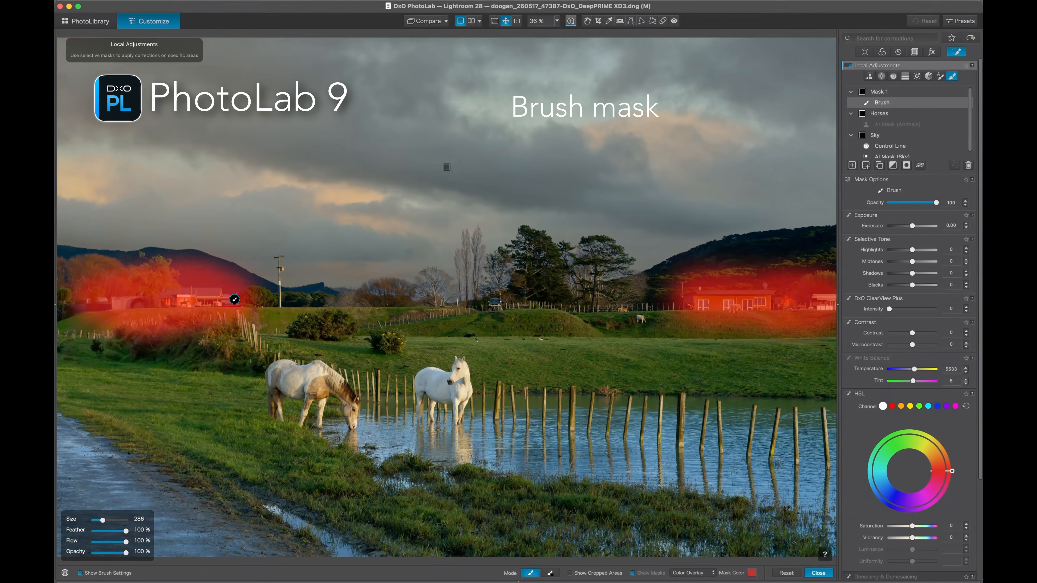
pyautogui.moveTo(913, 225); pyautogui.dragTo(900, 252)
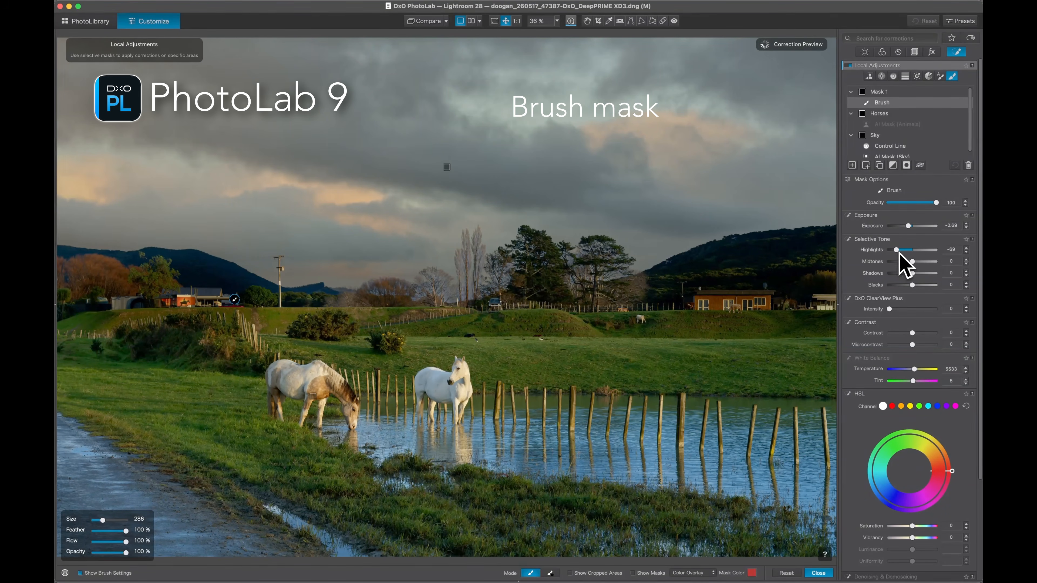
pyautogui.moveTo(910, 228); pyautogui.dragTo(909, 228)
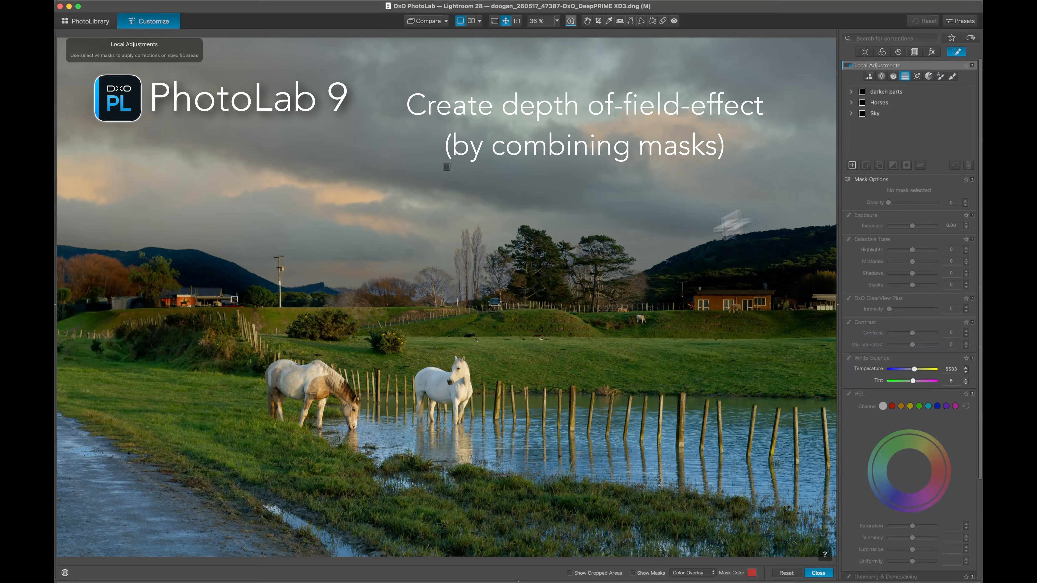
# - Draw a Graduated Filter from above the distant trees down to the horses and set its Blur Intensity to 30
pyautogui.moveTo(460, 233); pyautogui.dragTo(459, 390)
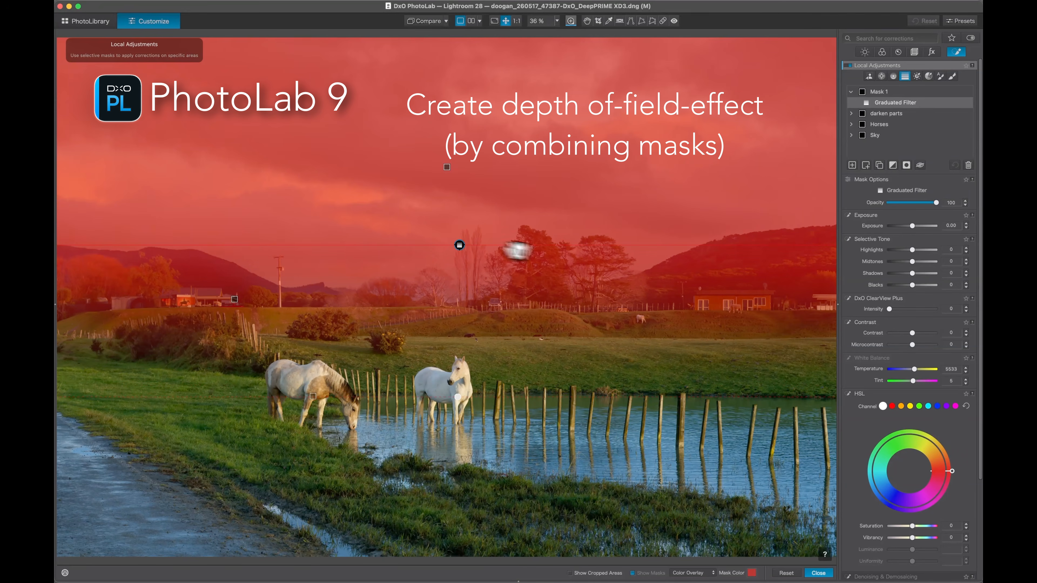
pyautogui.scroll(-5, 920, 356)
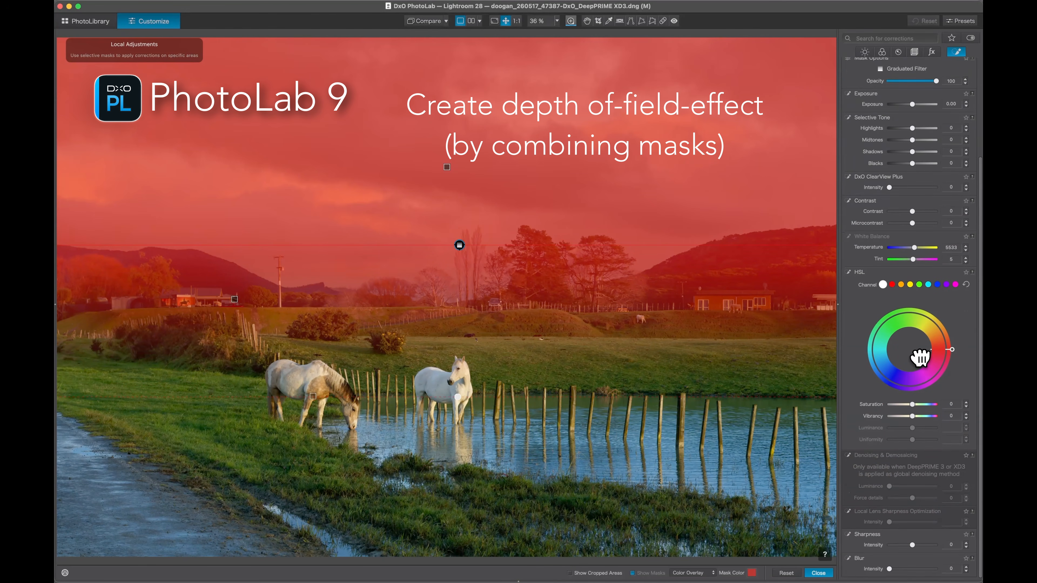
pyautogui.moveTo(891, 571); pyautogui.dragTo(905, 571)
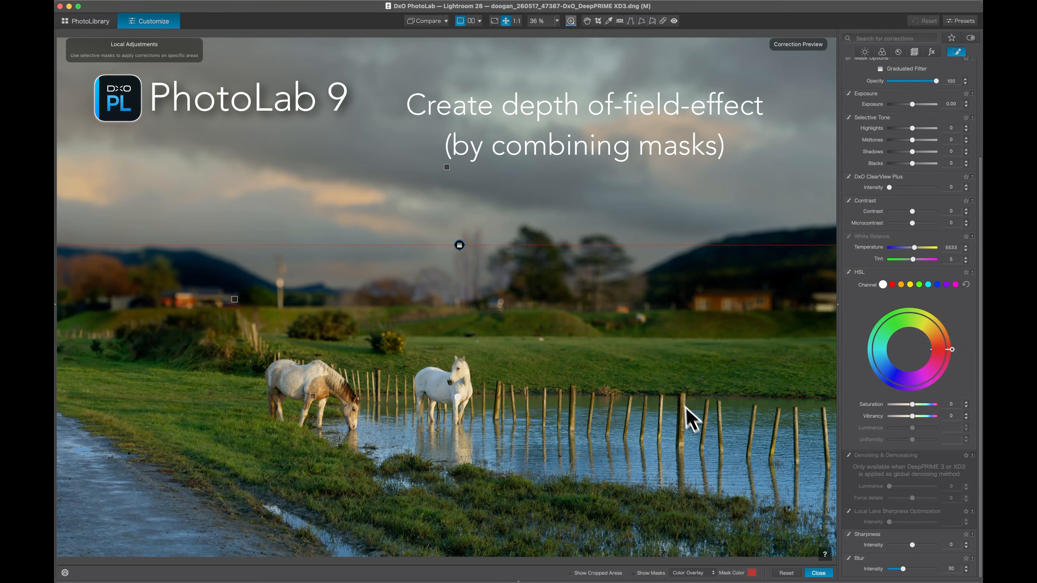
# - Add a second Graduated Filter as a sub mask of Mask 1, rising from the foreground's lower edge and slightly tilted
pyautogui.scroll(5, 880, 135)
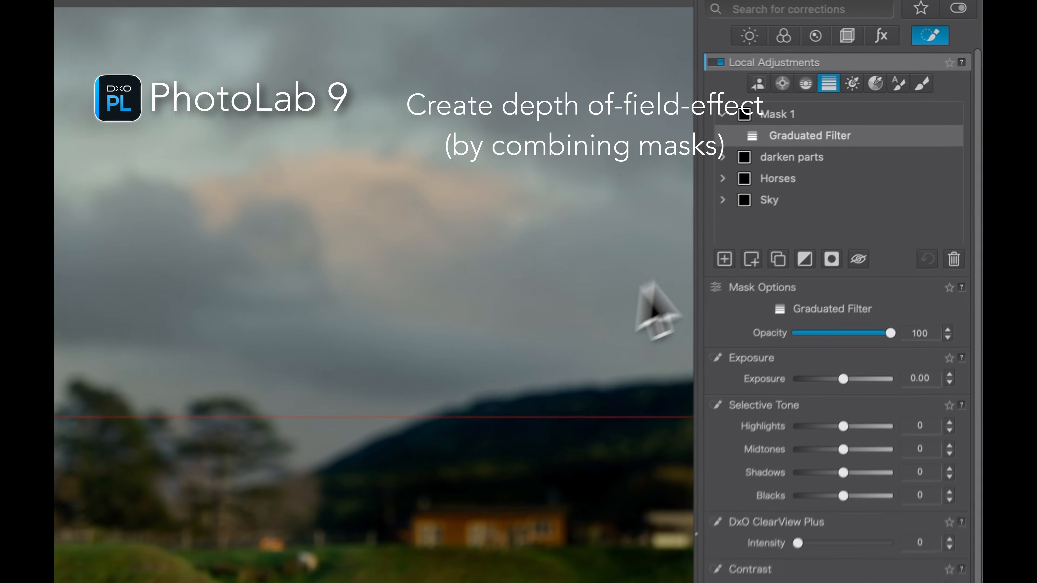
pyautogui.click(736, 273)
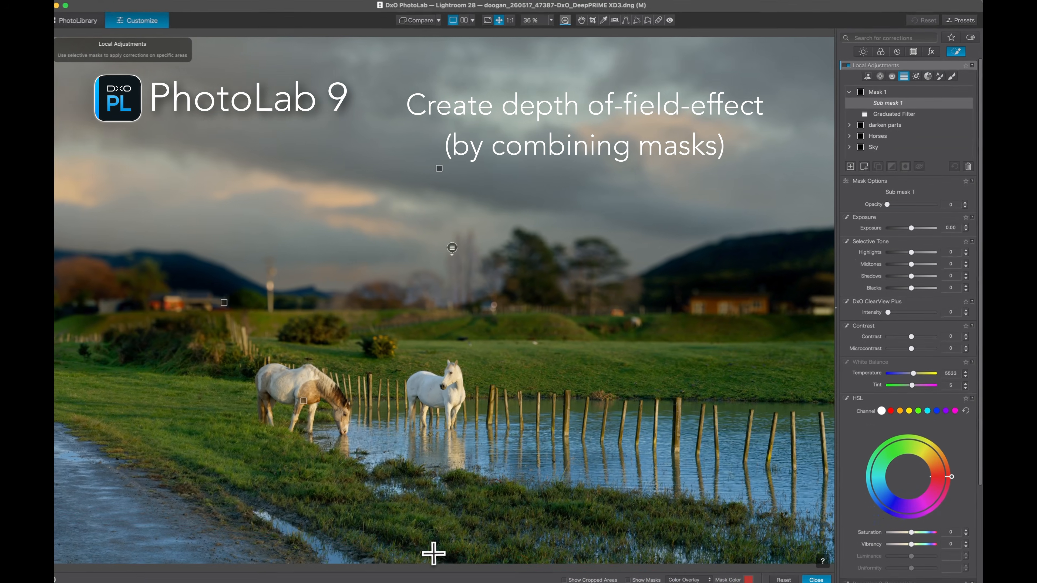
pyautogui.moveTo(433, 554); pyautogui.dragTo(432, 555)
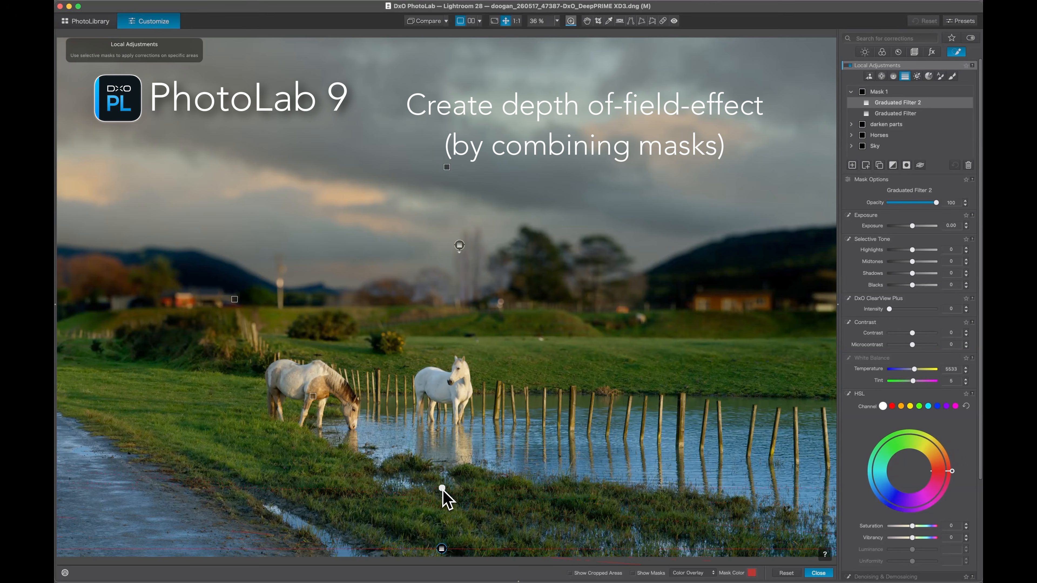
pyautogui.moveTo(442, 548); pyautogui.dragTo(443, 544)
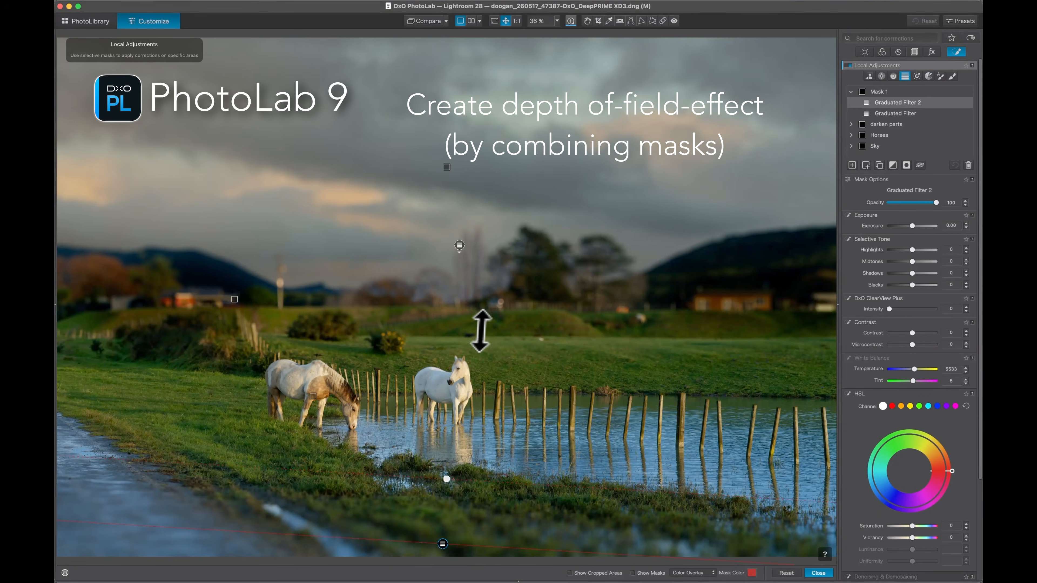
# - Select the first Graduated Filter and lower its start line to the base of the distant hills
pyautogui.click(459, 245)
pyautogui.moveTo(460, 245)
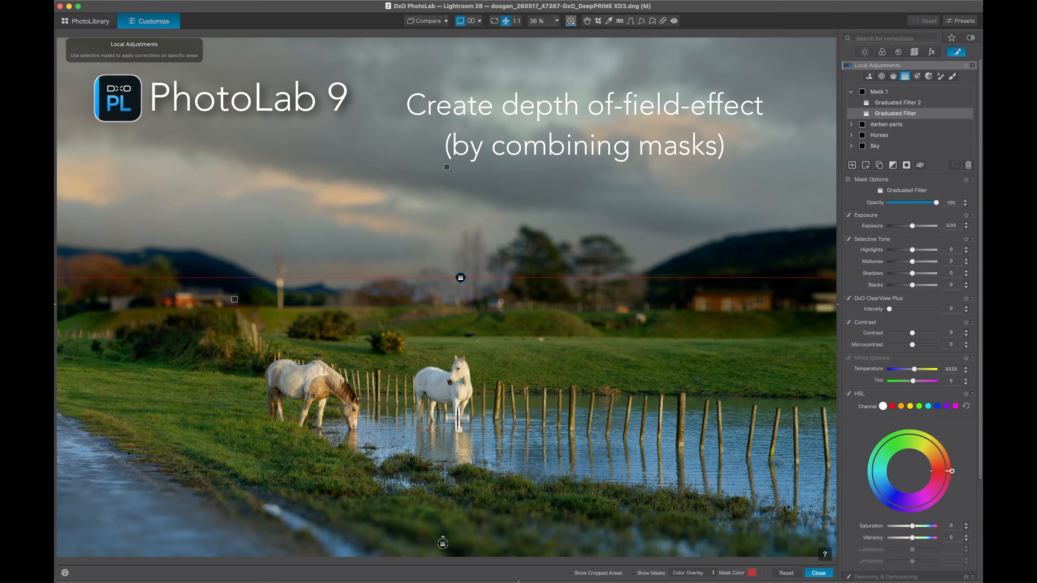
pyautogui.moveTo(460, 278); pyautogui.dragTo(463, 286)
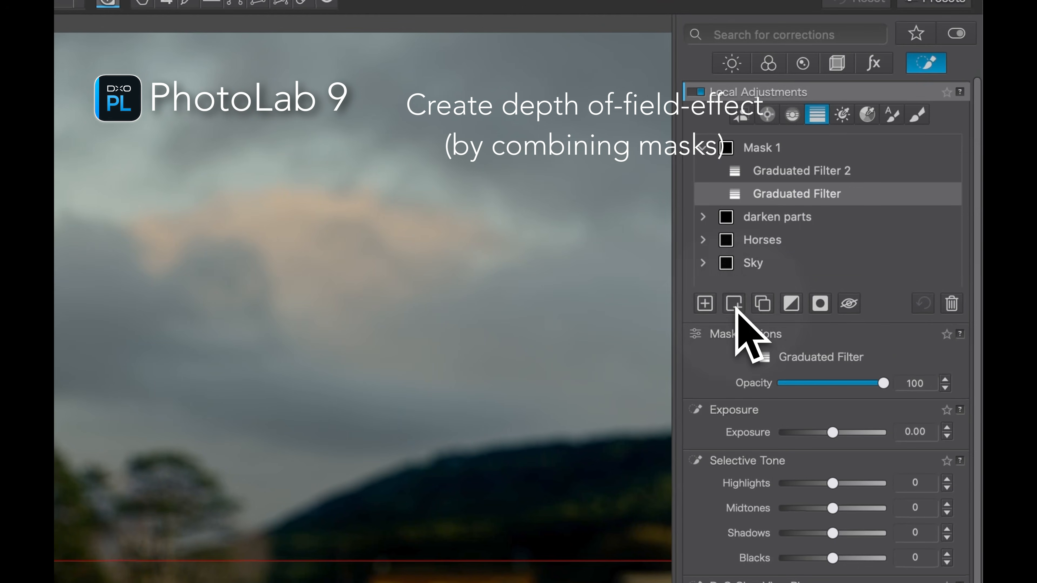
# - Add an AI Animals sub mask of the horses to the blurred Mask 1
pyautogui.click(733, 306)
pyautogui.click(741, 118)
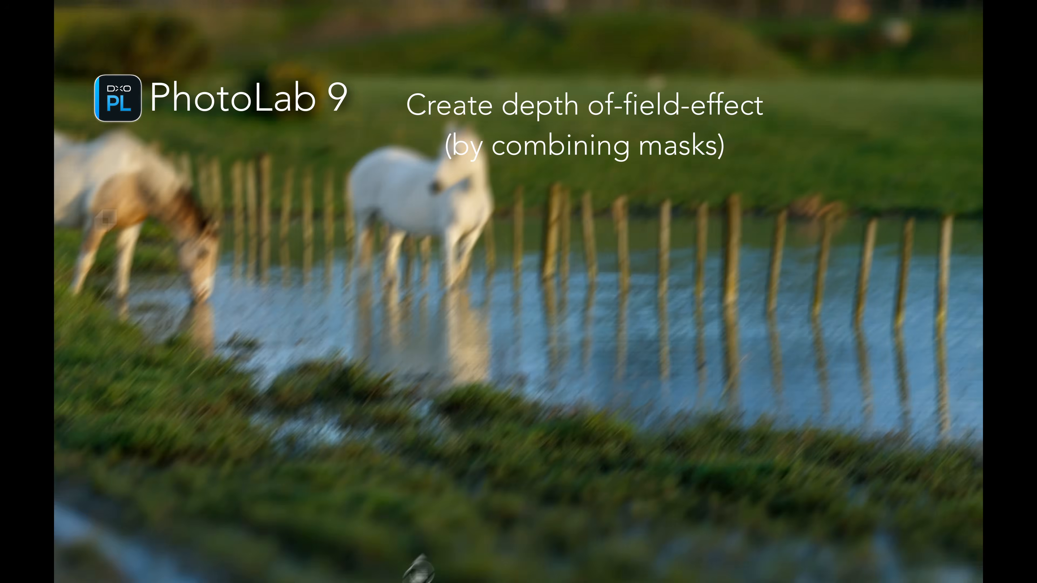
pyautogui.click(781, 559)
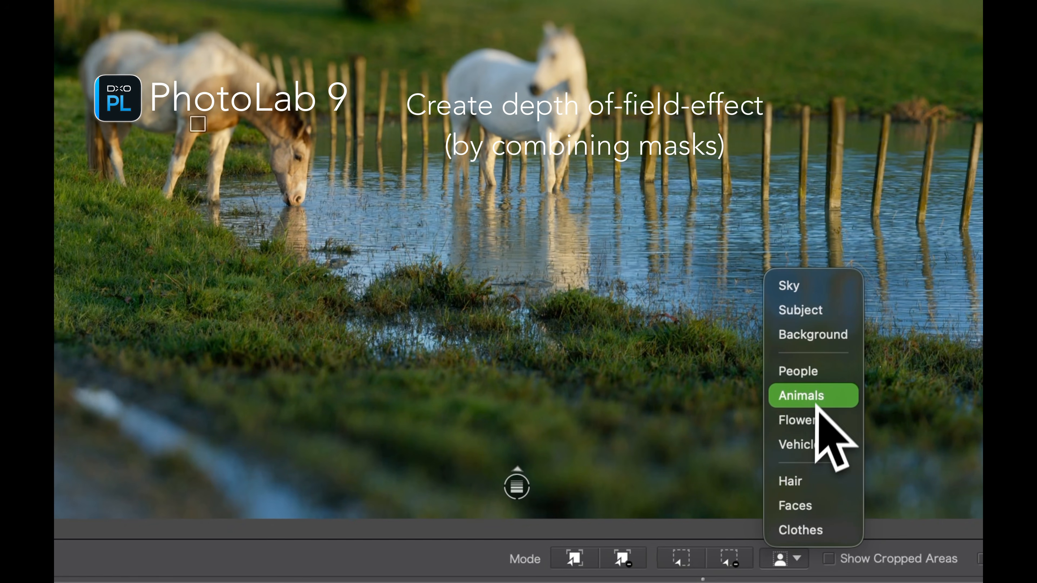
pyautogui.click(816, 404)
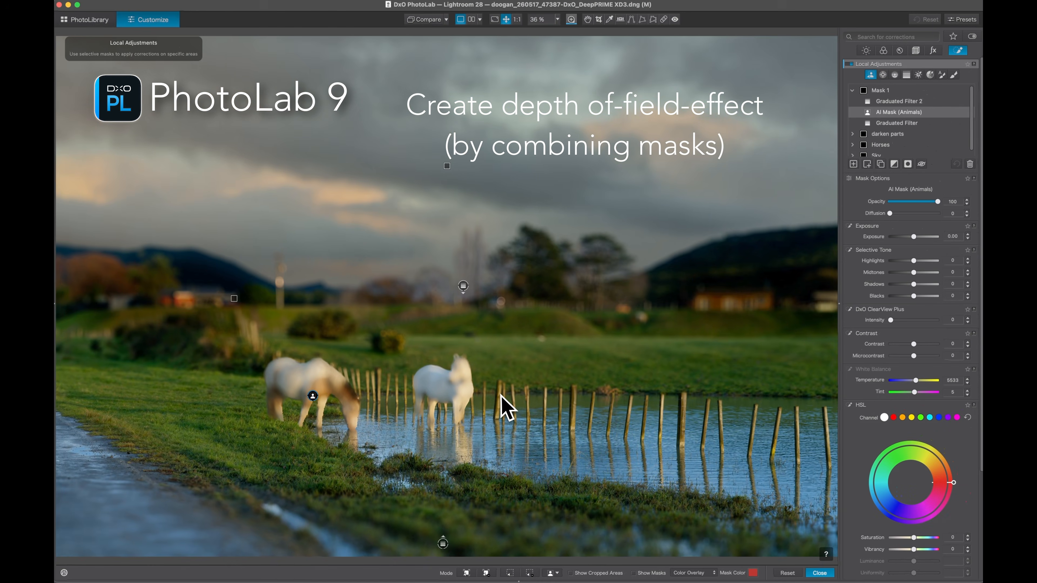
pyautogui.moveTo(909, 153)
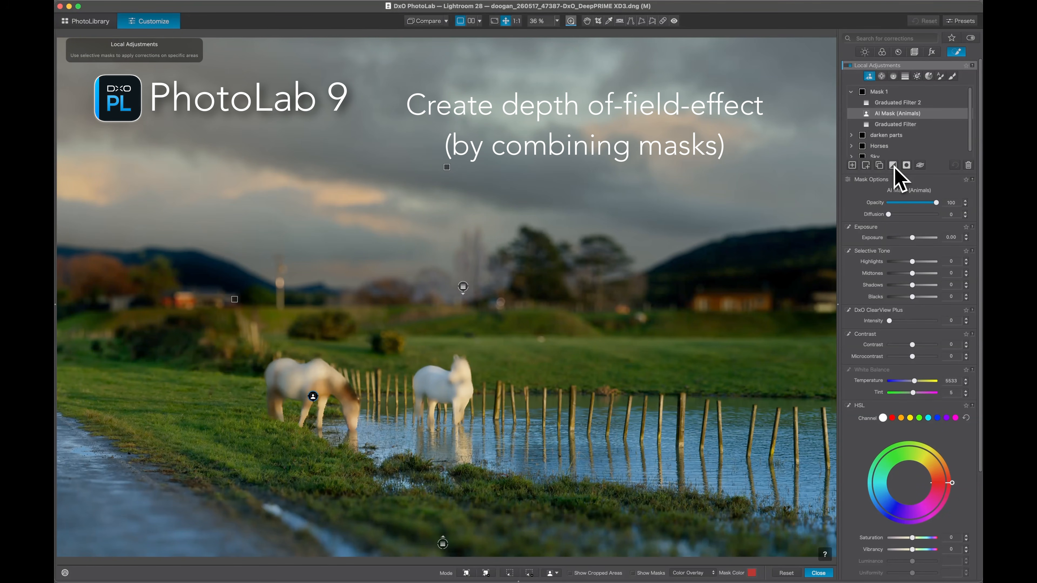
# - Invert the shape of the AI Animals sub mask to exclude both horses from the blur, and check them at 100%
pyautogui.click(907, 166)
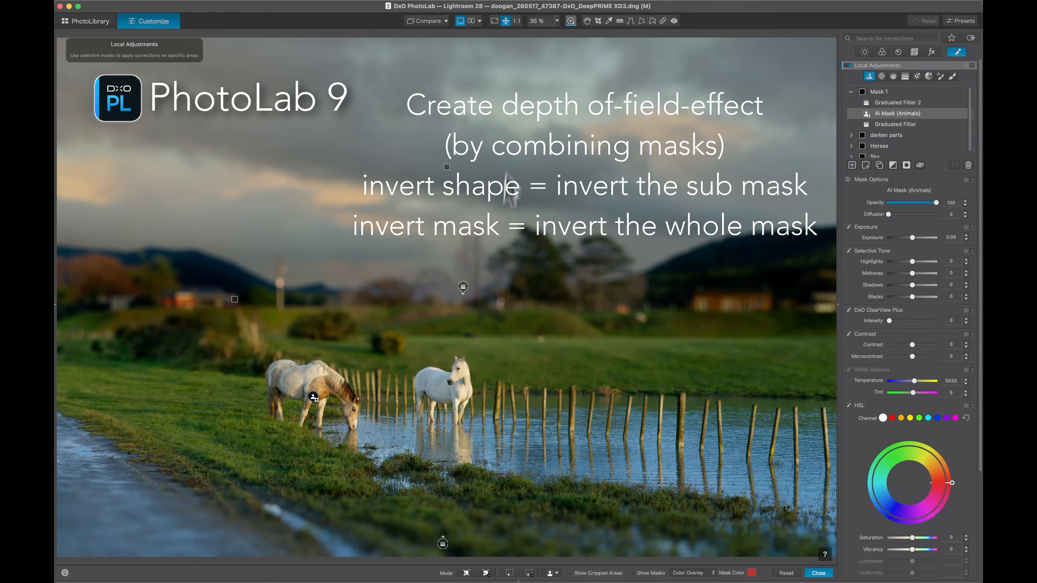
pyautogui.click(517, 21)
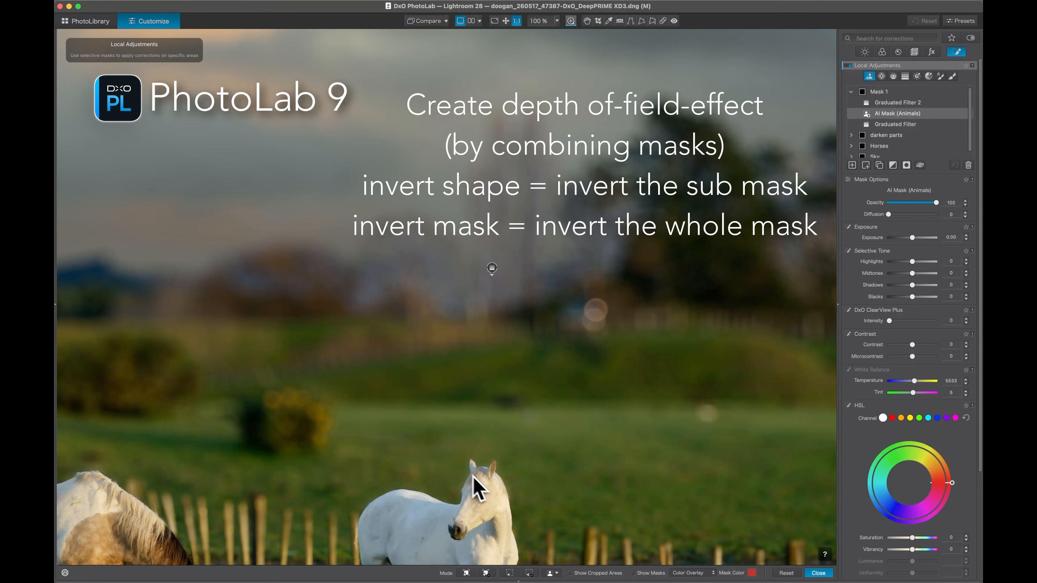
pyautogui.moveTo(475, 494); pyautogui.dragTo(625, 353)
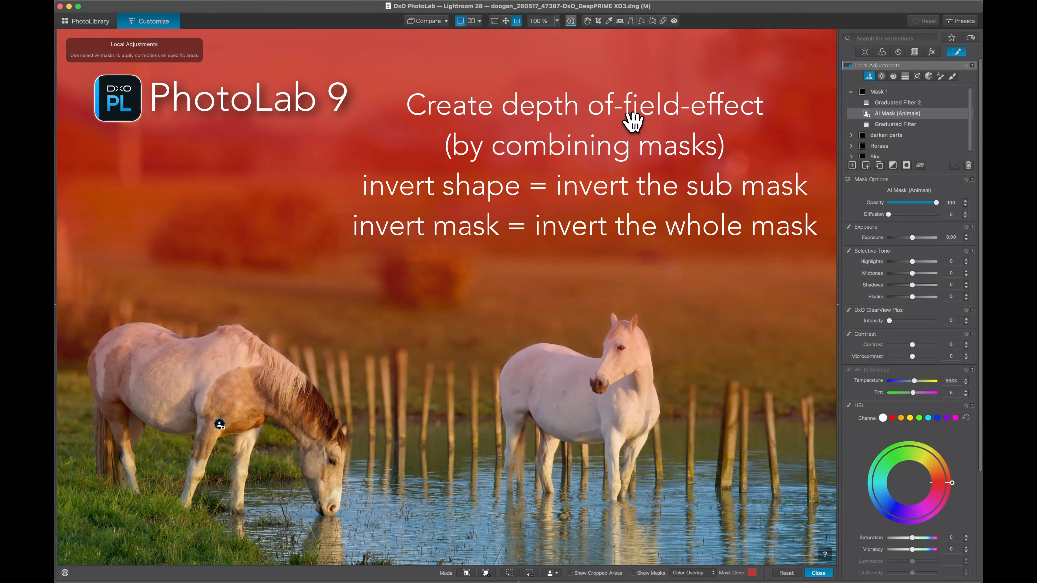
# - Select the first Graduated Filter and raise its end point to the white horse's head
pyautogui.click(633, 122)
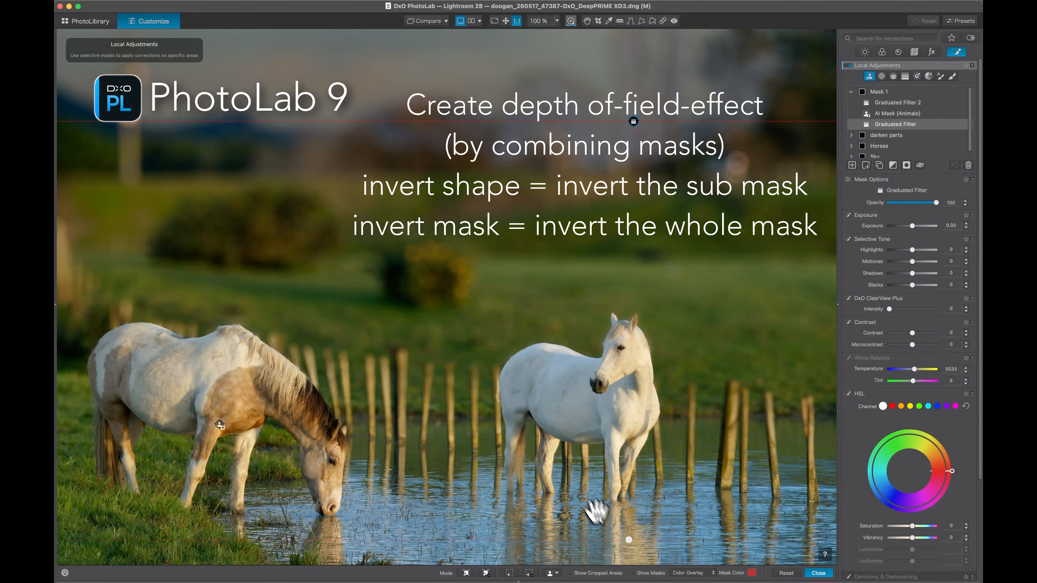
pyautogui.click(629, 540)
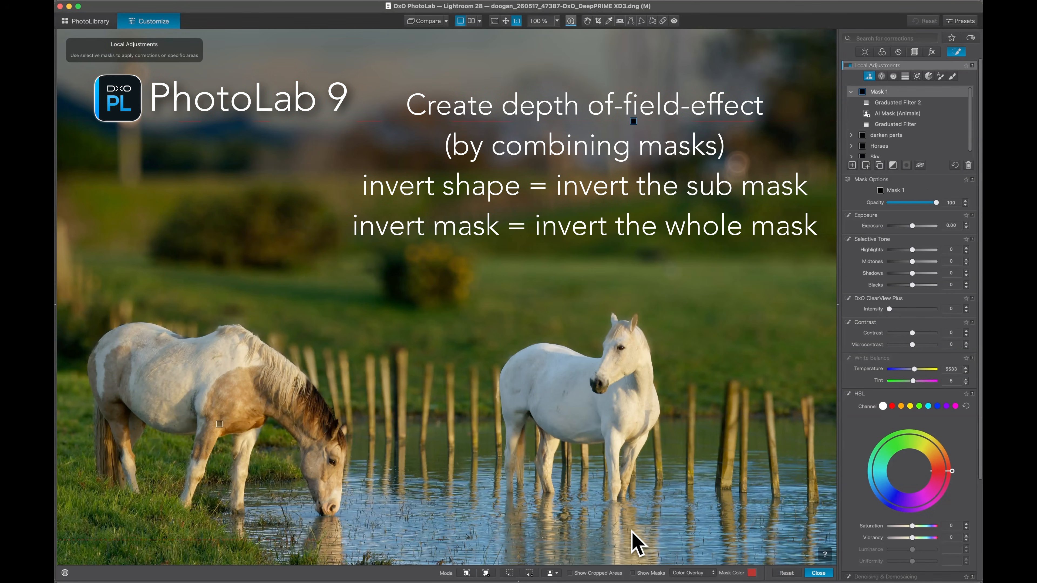
pyautogui.click(633, 120)
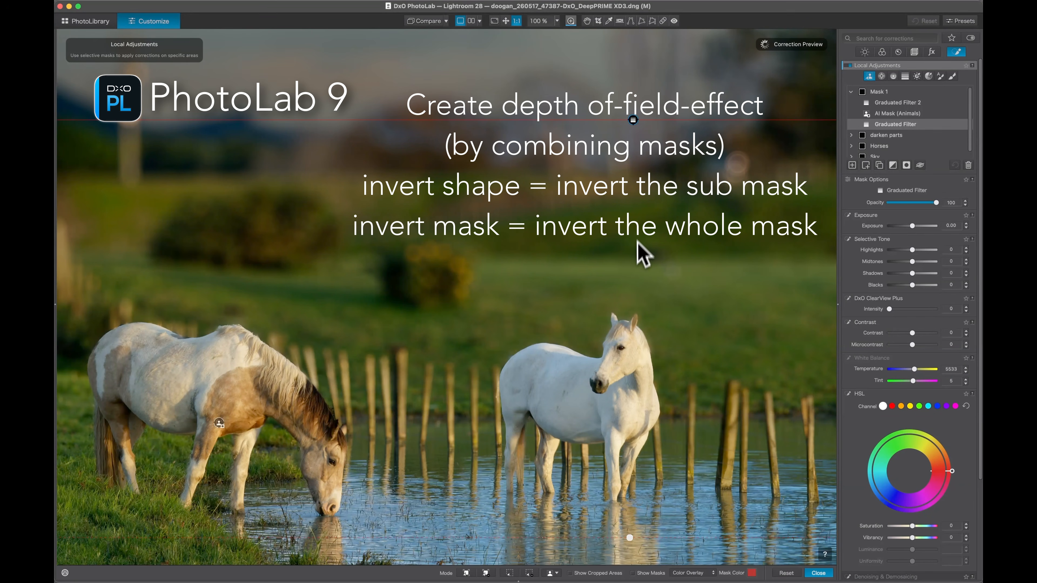
pyautogui.moveTo(630, 527); pyautogui.dragTo(629, 390)
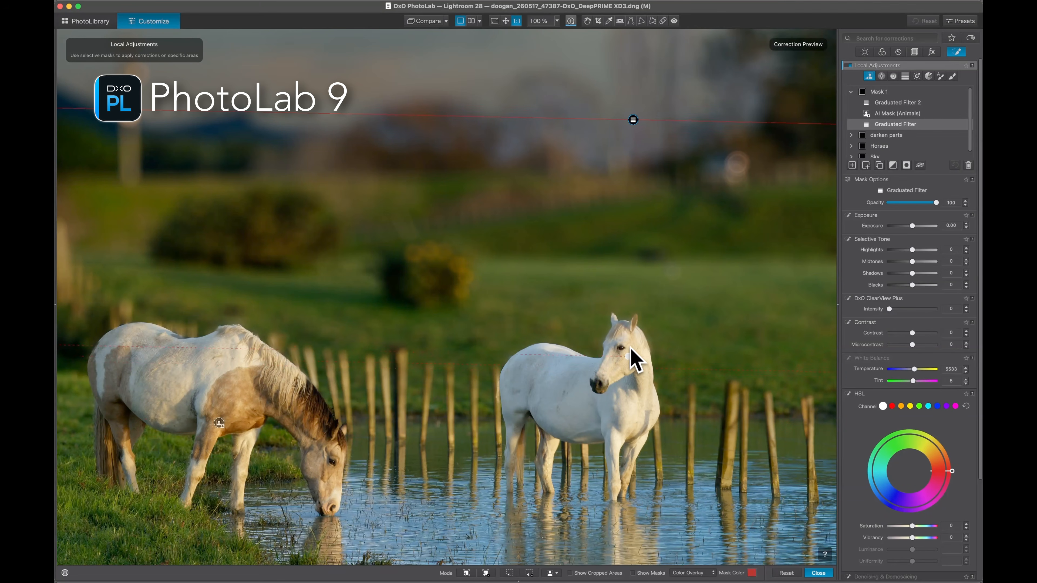
pyautogui.moveTo(631, 335); pyautogui.dragTo(632, 333)
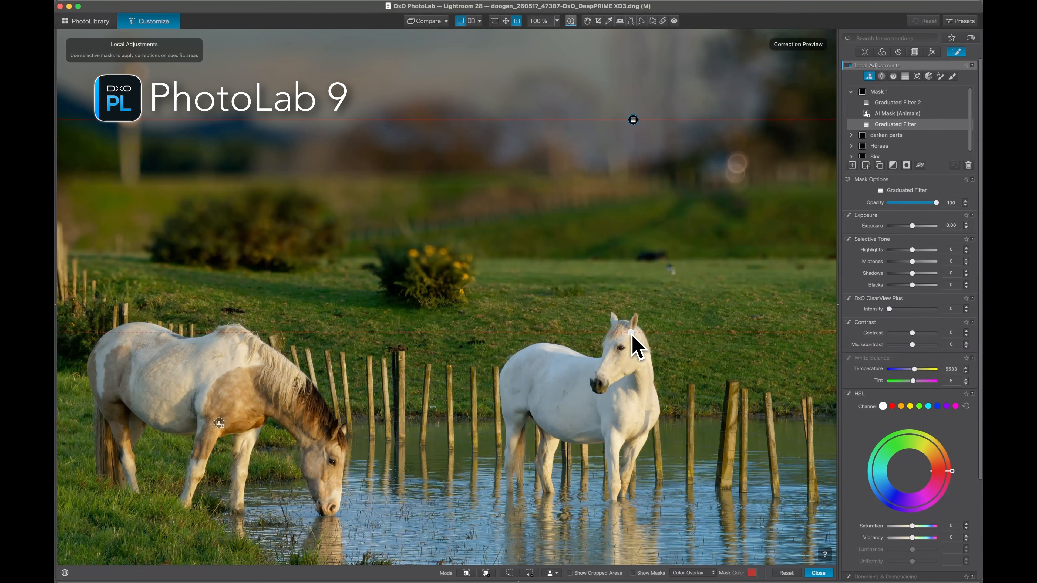
pyautogui.press('super+0')
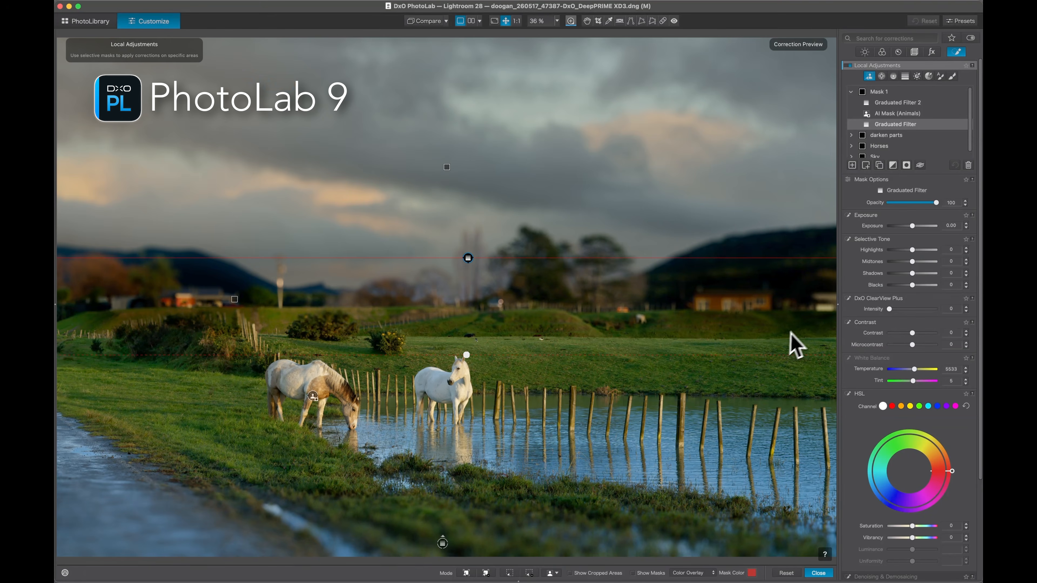
pyautogui.scroll(-5, 898, 323)
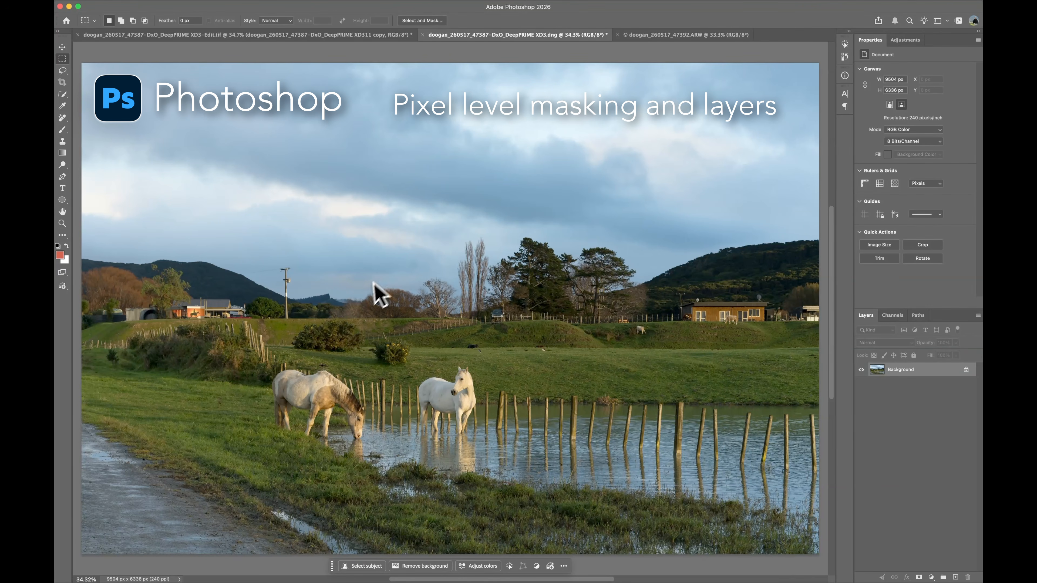
# - In Photoshop, select a rectangular area around the brown-and-white horse in the 47392.ARW photo and copy it
pyautogui.click(676, 35)
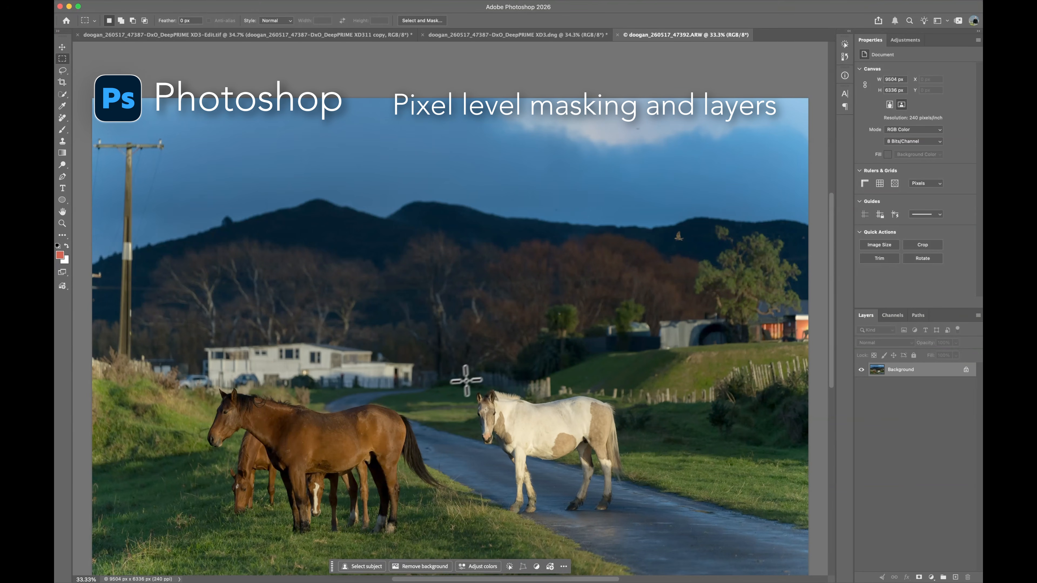
pyautogui.moveTo(451, 368); pyautogui.dragTo(666, 546)
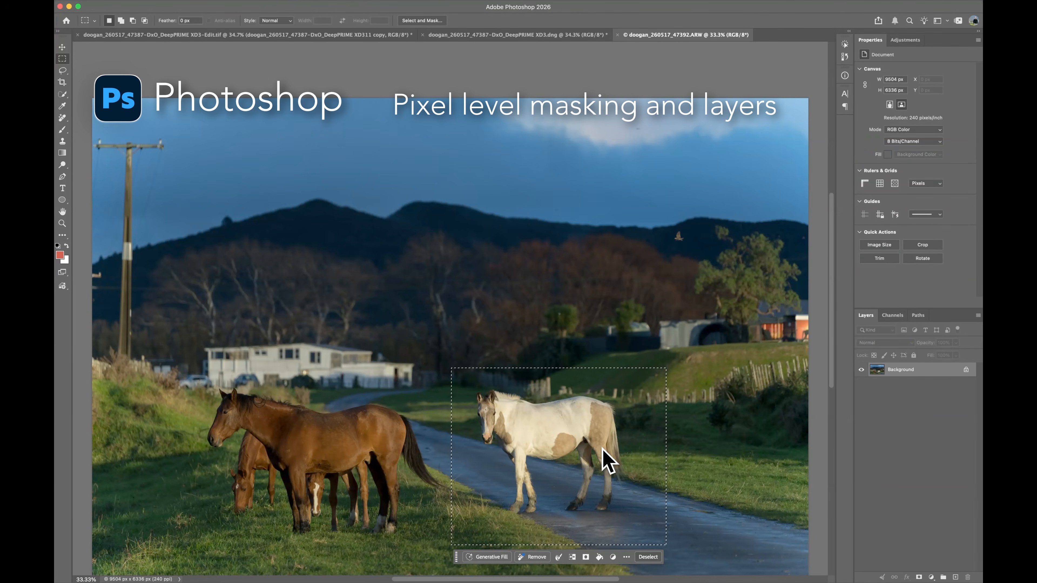
pyautogui.press('super+c')
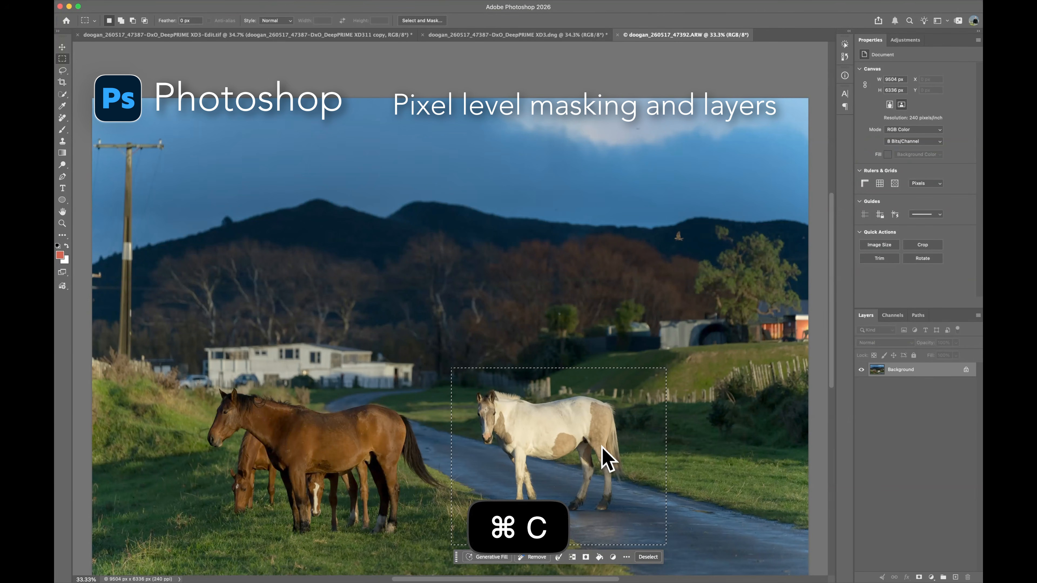
# - Paste the copied horse into the 47387 XD3.dng landscape and place it over the fenced water beside the white horse
pyautogui.click(474, 37)
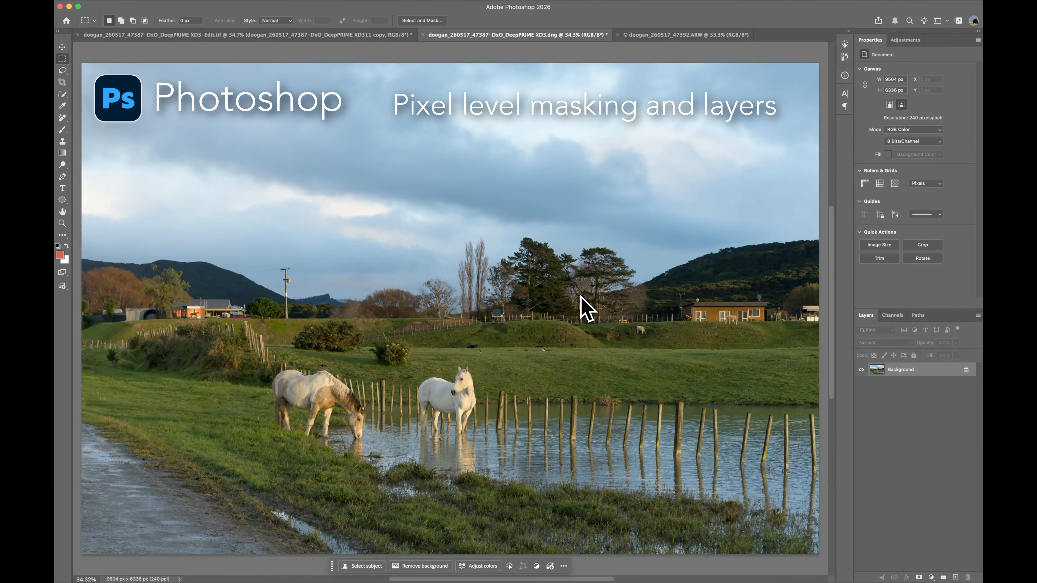
pyautogui.press('super+v')
pyautogui.moveTo(465, 286); pyautogui.dragTo(642, 326)
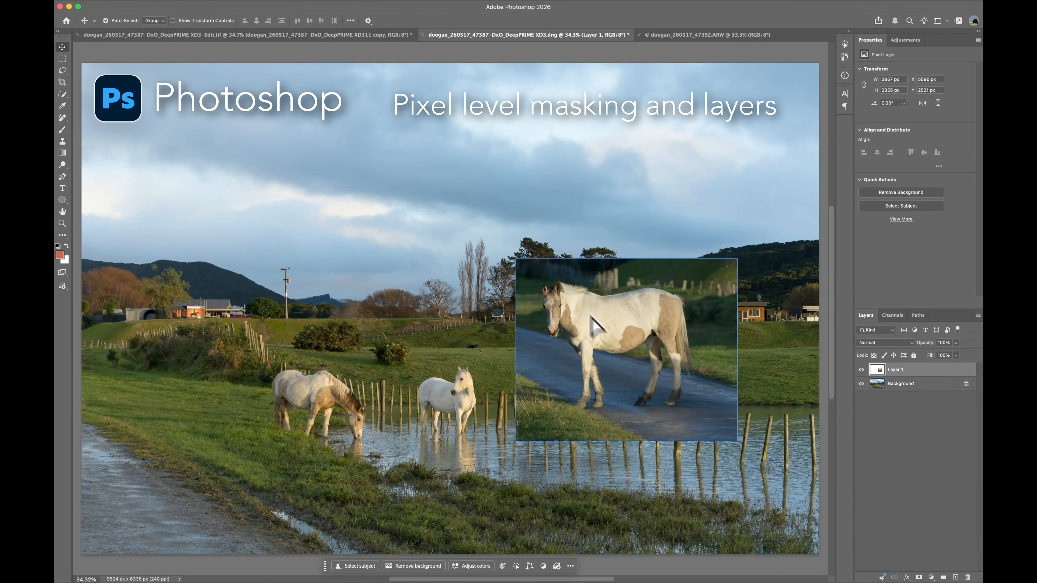
# - Select the pasted horse on Layer 1 with Select Subject and add a layer mask from the selection
pyautogui.click(288, 2)
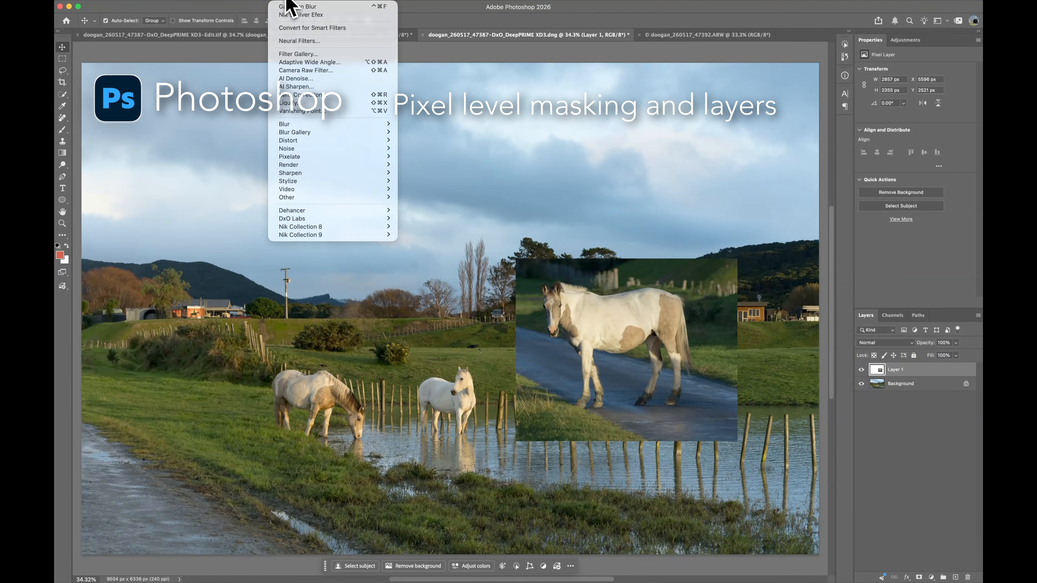
pyautogui.moveTo(258, 1)
pyautogui.click(271, 99)
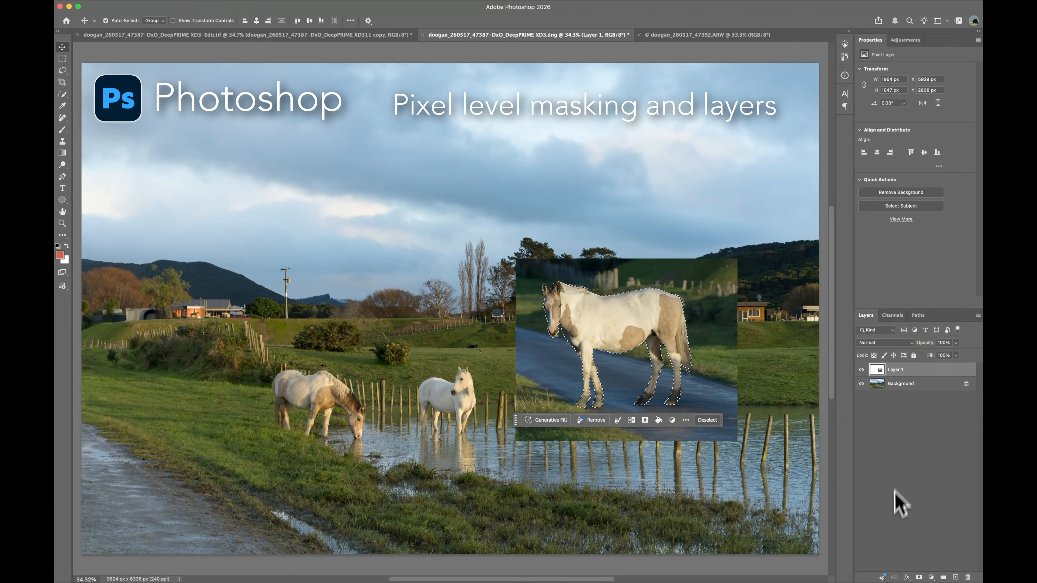
pyautogui.click(919, 577)
# - Move the masked horse into the photo's lower right foreground and scale it to 218.20%
pyautogui.moveTo(619, 331); pyautogui.dragTo(781, 492)
pyautogui.press('super+t')
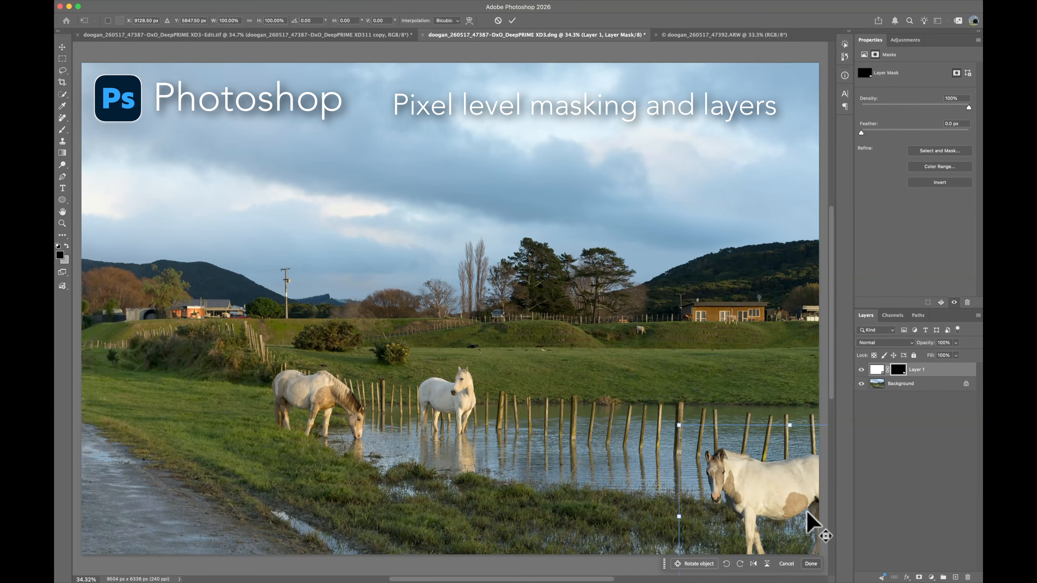
pyautogui.moveTo(679, 426); pyautogui.dragTo(414, 218)
pyautogui.moveTo(599, 352); pyautogui.dragTo(714, 431)
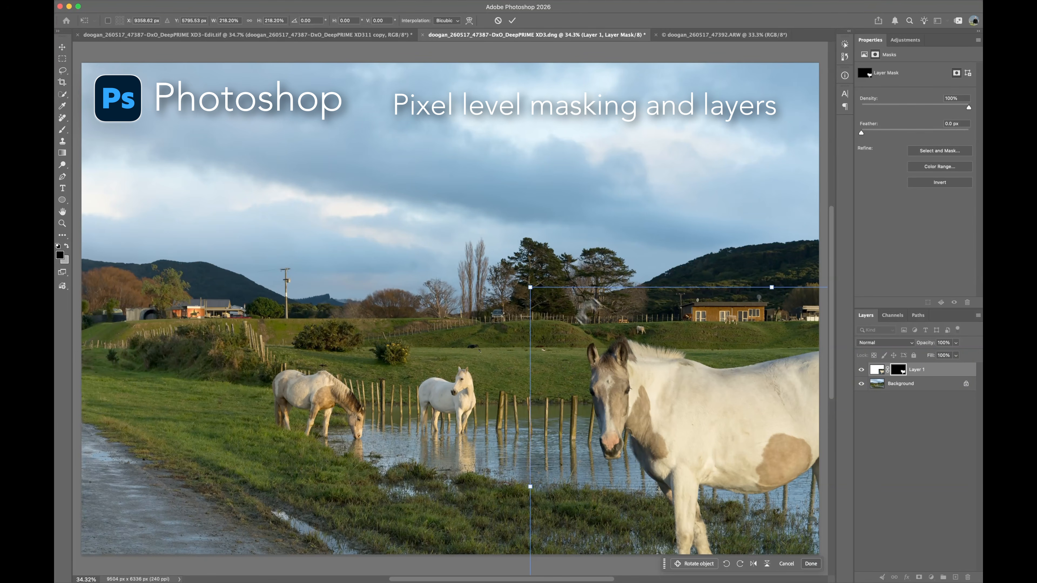
# - Rotate the horse 0.79°, enlarge and reposition it as a close foreground figure, apply the transform, and compare the photo without Layer 1
pyautogui.moveTo(542, 267); pyautogui.dragTo(546, 263)
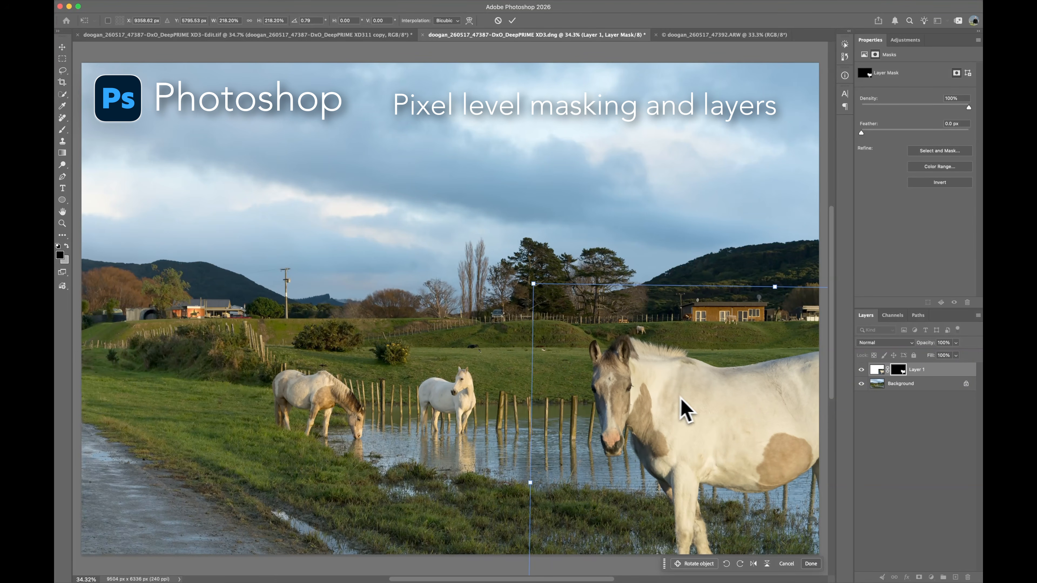
pyautogui.moveTo(532, 282); pyautogui.dragTo(413, 184)
pyautogui.moveTo(663, 382); pyautogui.dragTo(745, 432)
pyautogui.press('Return')
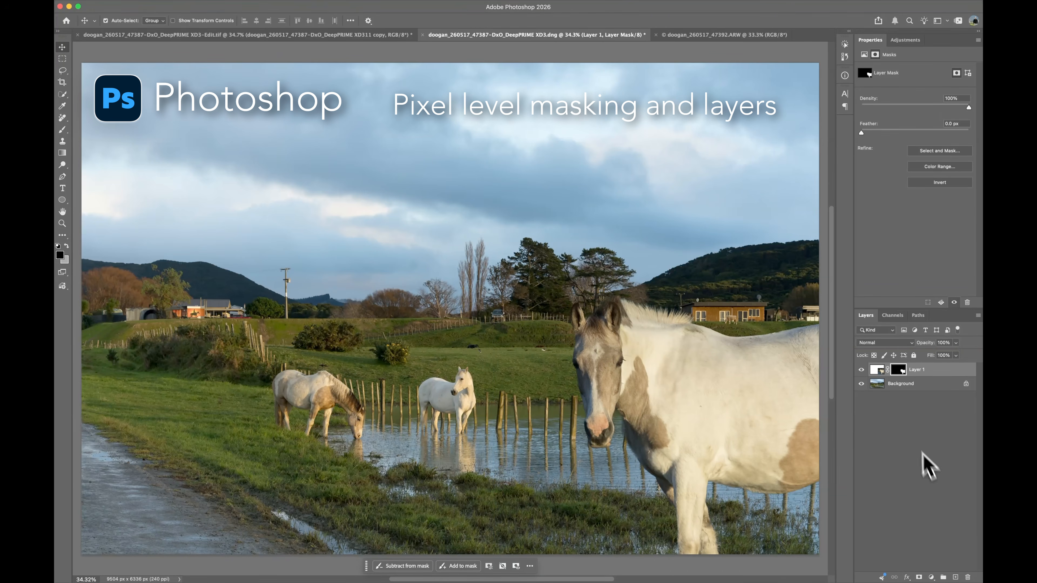
pyautogui.click(861, 370)
pyautogui.click(861, 369)
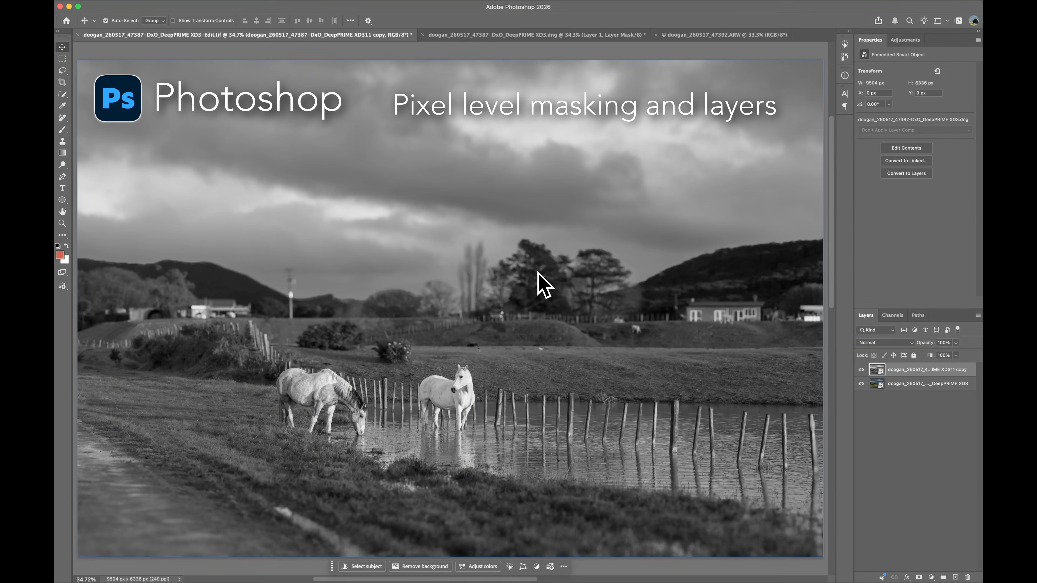
# - In the 47387 Edit.tif document, compare the black-and-white smart object layer with the colour layer beneath it
pyautogui.click(898, 385)
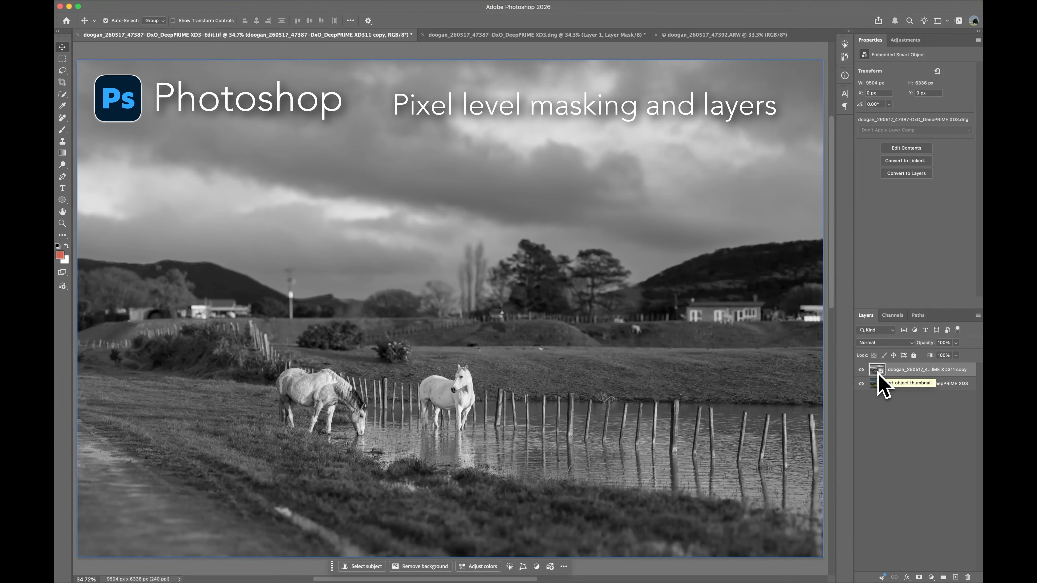
pyautogui.click(861, 369)
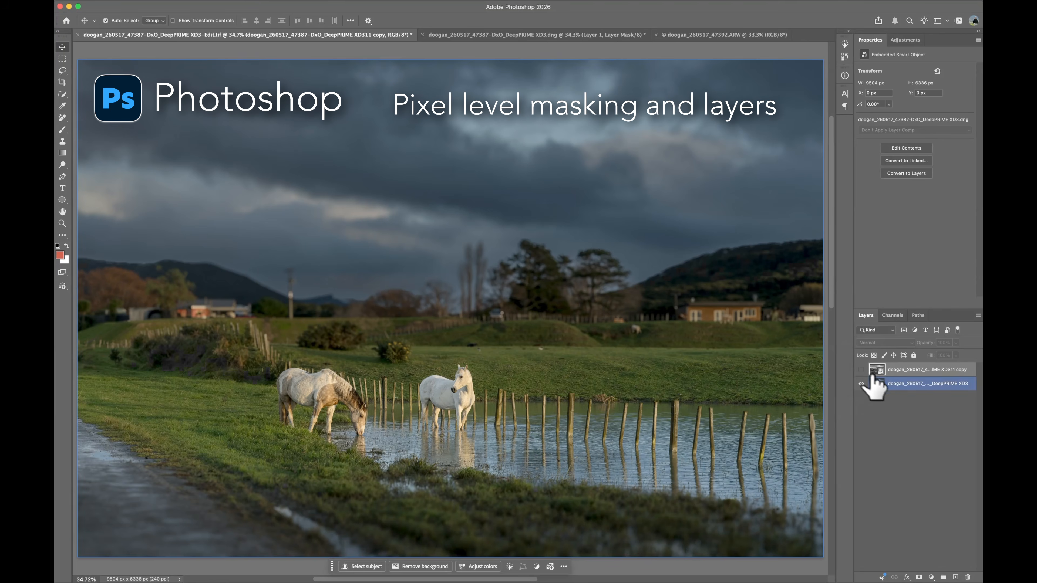
pyautogui.click(880, 384)
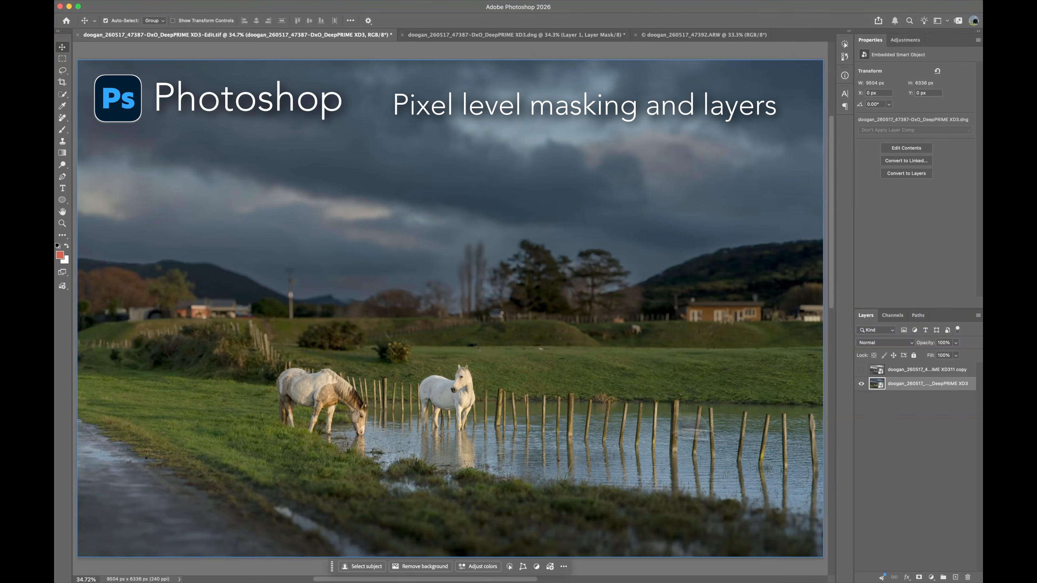
pyautogui.click(862, 369)
# - Set the blend mode of the black-and-white top layer to Soft Light
pyautogui.click(877, 370)
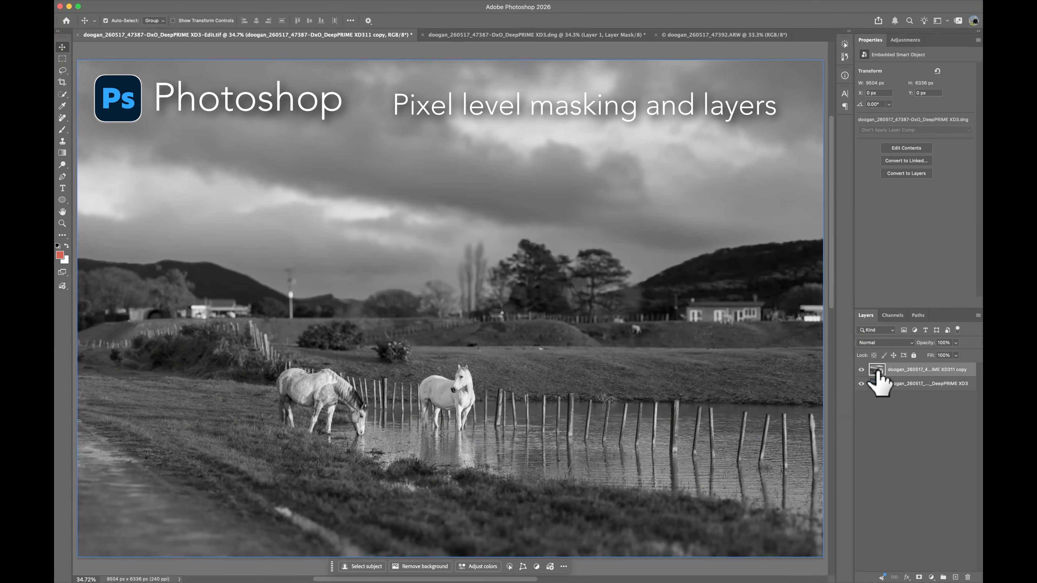
pyautogui.click(909, 345)
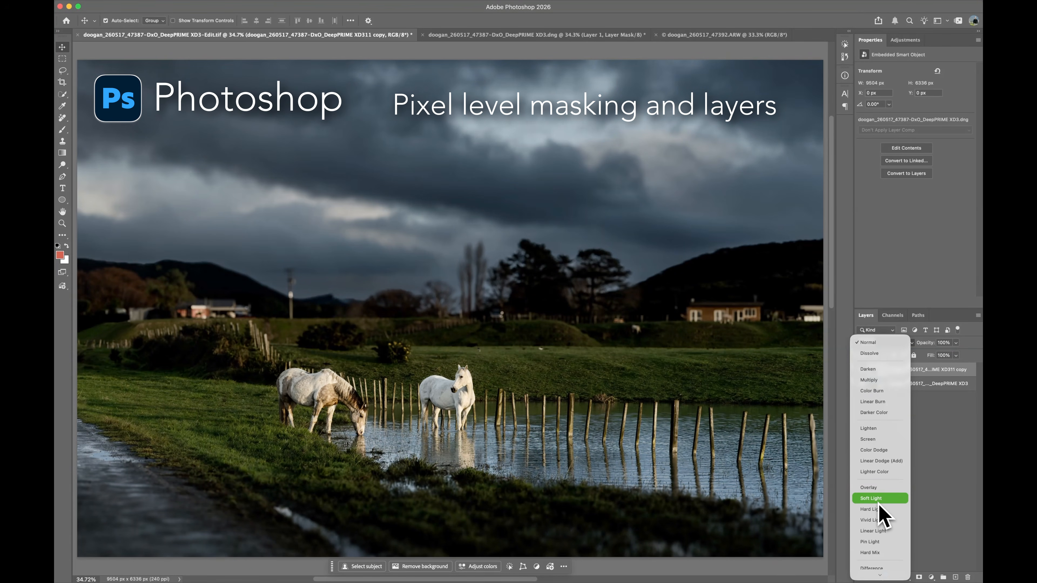
pyautogui.click(877, 499)
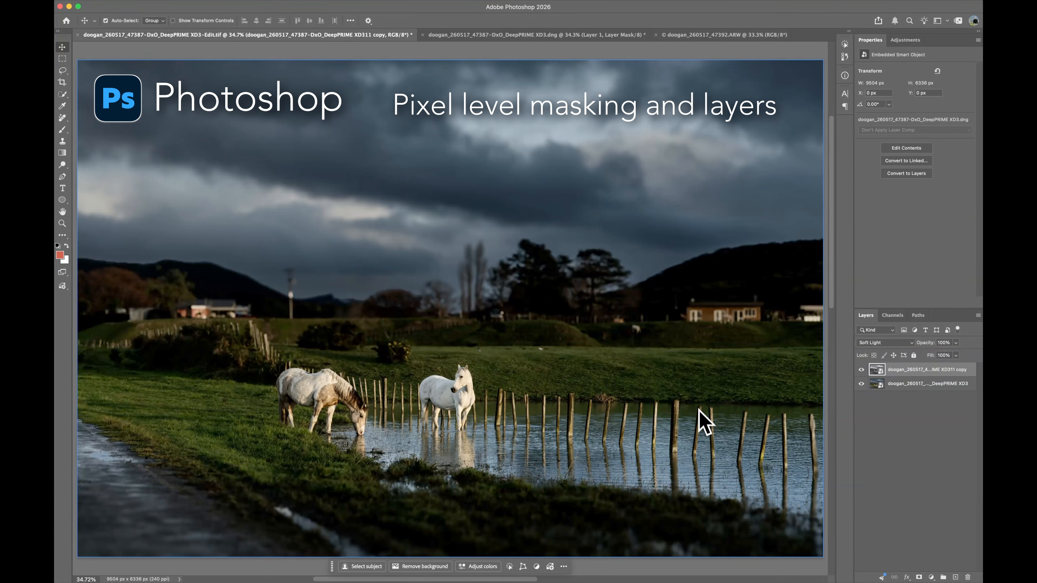
# - In the black-and-white layer's blending options, set the Current Layer shadow limit of Blend If Gray to 51 and apply it
pyautogui.click(955, 386)
pyautogui.doubleClick(964, 369)
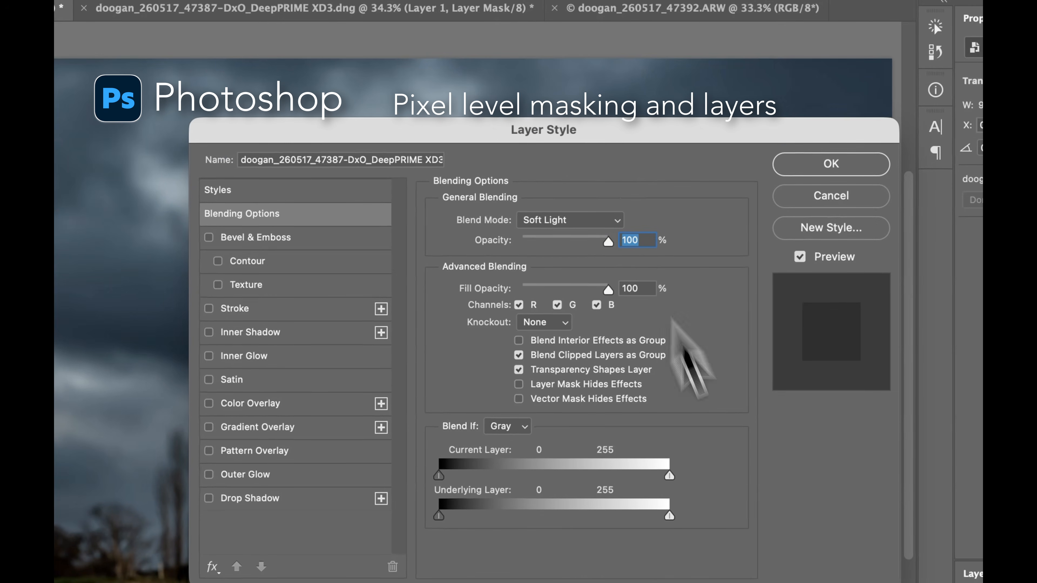
pyautogui.moveTo(439, 476)
pyautogui.mouseDown()
pyautogui.moveTo(510, 482)
pyautogui.moveTo(442, 479)
pyautogui.mouseUp()
pyautogui.press('alt')
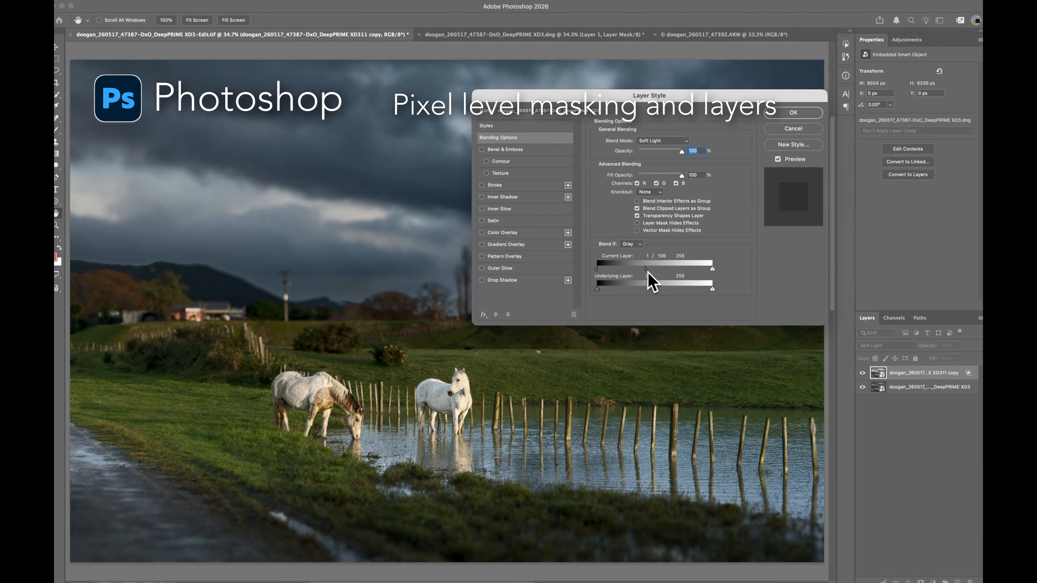
pyautogui.moveTo(601, 269); pyautogui.dragTo(623, 271)
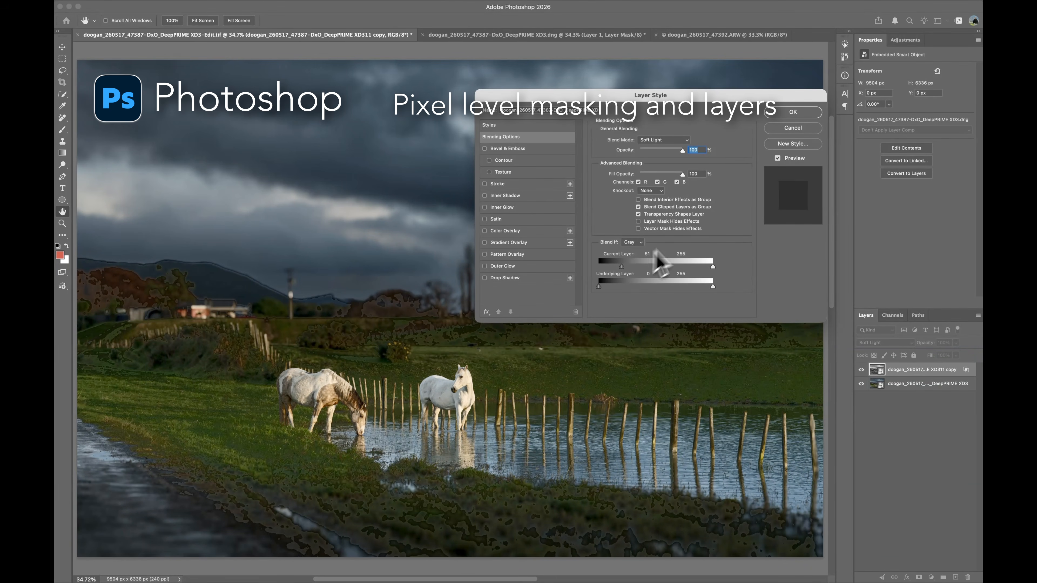
pyautogui.click(794, 115)
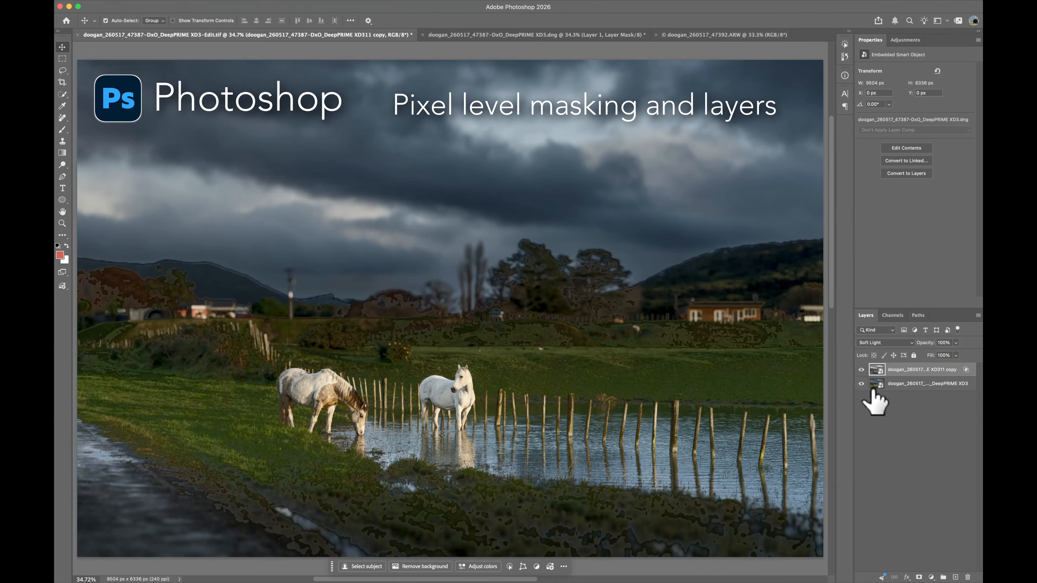
# - With the colour layer temporarily hidden, split the black-and-white layer's Current Layer shadow limit in Blend If Gray to 0 / 75 and apply it
pyautogui.click(861, 384)
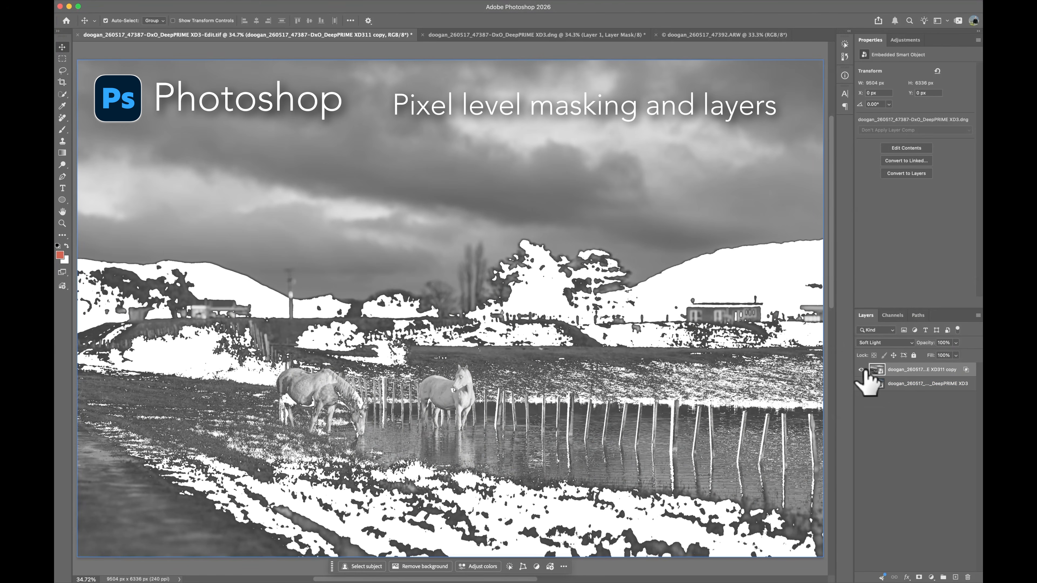
pyautogui.doubleClick(934, 375)
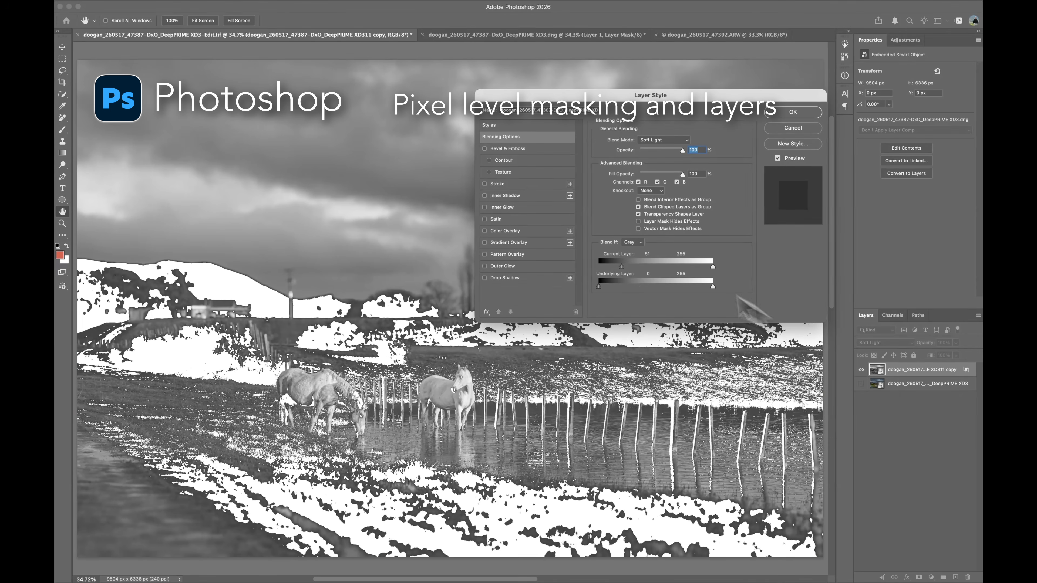
pyautogui.moveTo(624, 271)
pyautogui.mouseDown()
pyautogui.moveTo(614, 270)
pyautogui.moveTo(627, 273)
pyautogui.mouseUp()
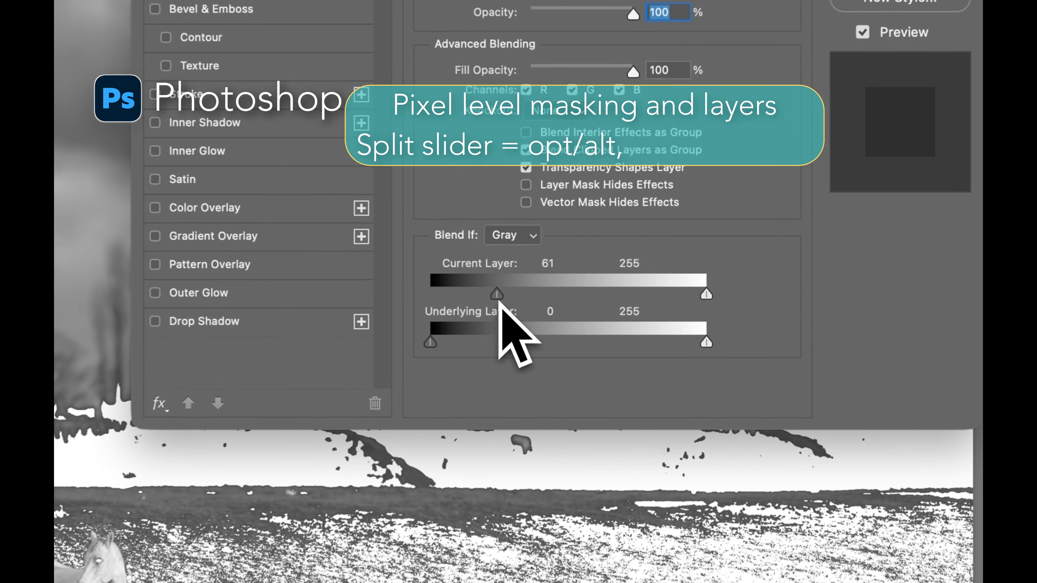
pyautogui.moveTo(498, 301); pyautogui.dragTo(411, 299)
pyautogui.moveTo(491, 298); pyautogui.dragTo(506, 301)
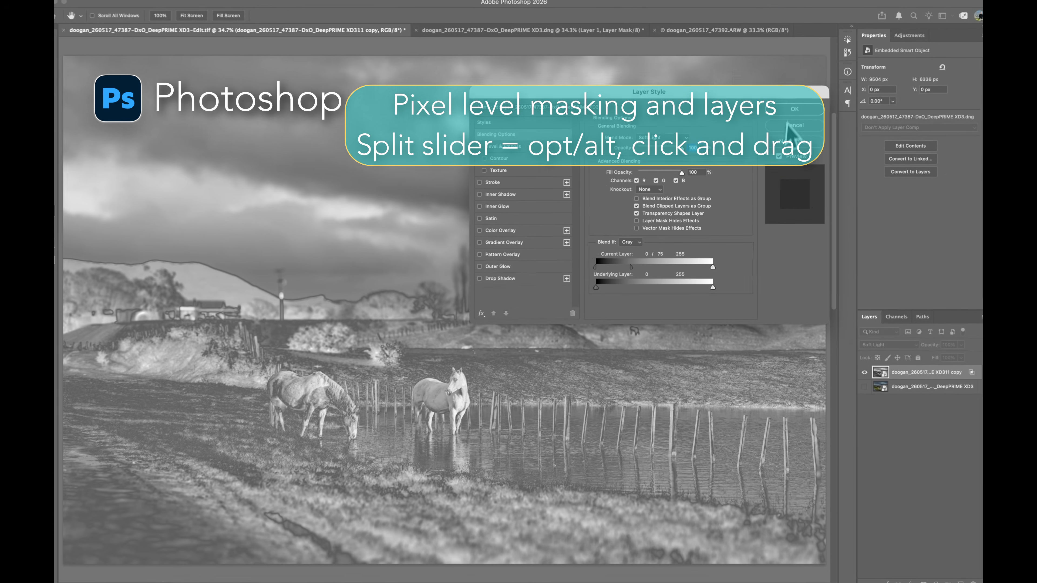
pyautogui.click(793, 121)
pyautogui.click(861, 384)
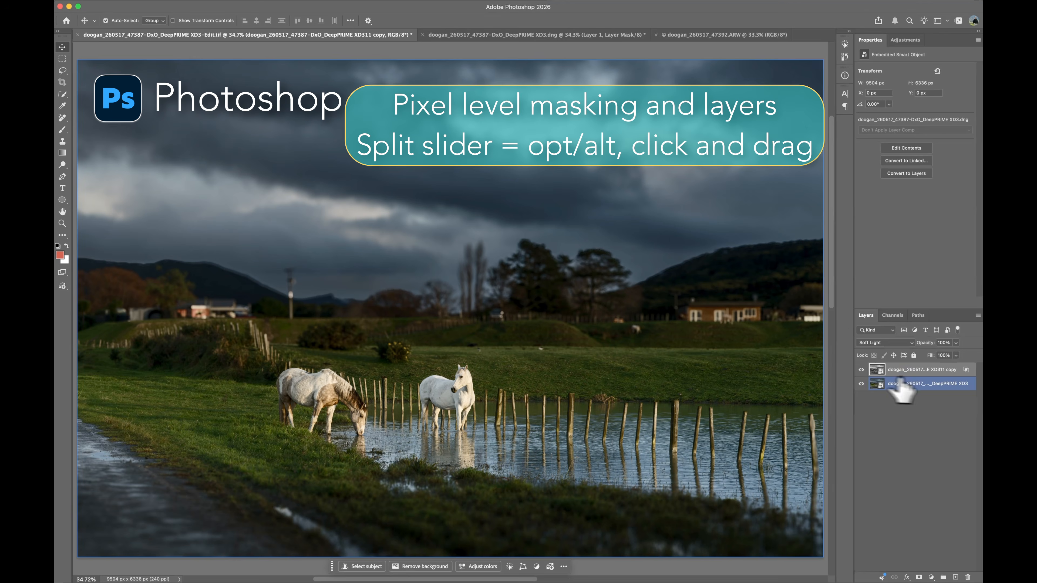
# - Refine the black-and-white layer's Blend If Gray, setting Current Layer shadows to 0 / 92 and splitting highlights to 203 / 255, and apply
pyautogui.doubleClick(943, 370)
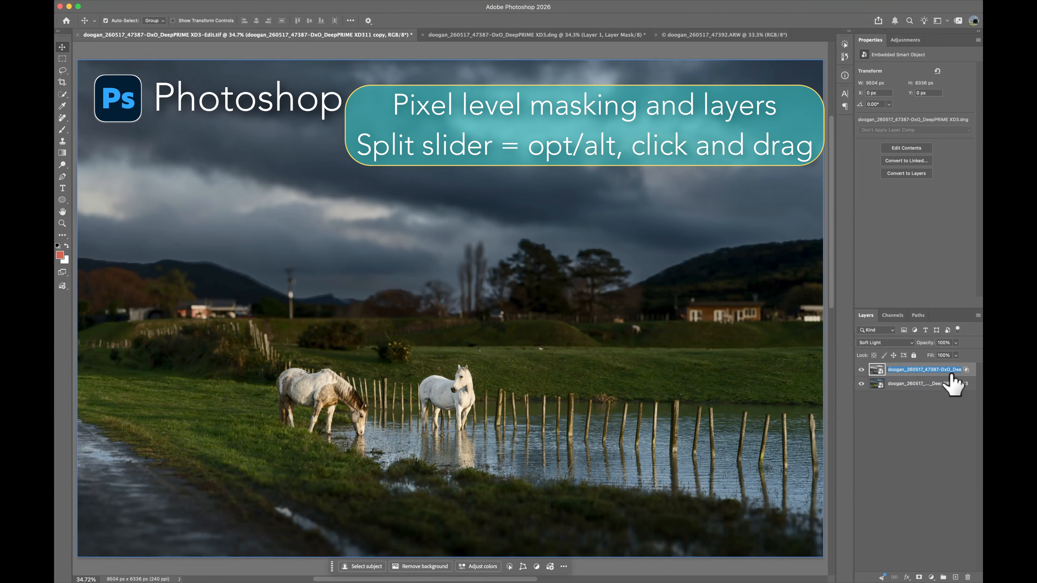
pyautogui.doubleClick(955, 375)
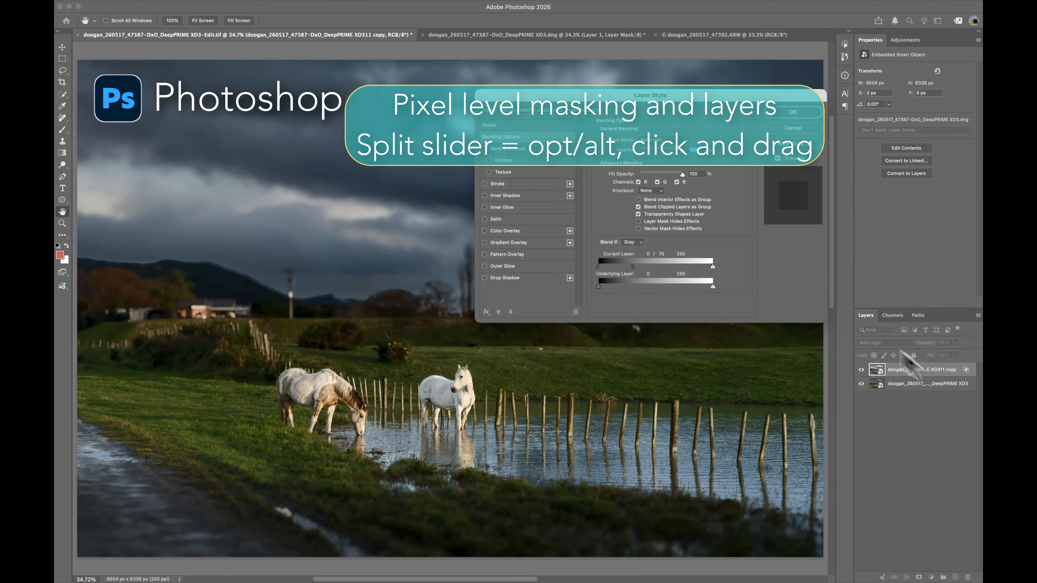
pyautogui.moveTo(634, 267); pyautogui.dragTo(649, 272)
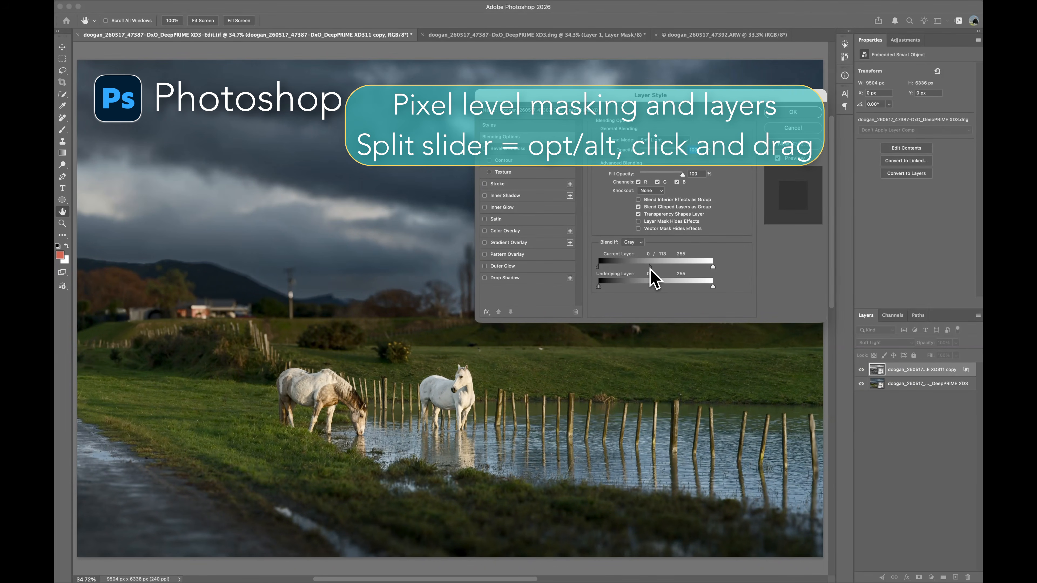
pyautogui.moveTo(640, 269); pyautogui.dragTo(641, 270)
pyautogui.moveTo(710, 269)
pyautogui.mouseDown()
pyautogui.moveTo(690, 272)
pyautogui.moveTo(714, 269)
pyautogui.mouseUp()
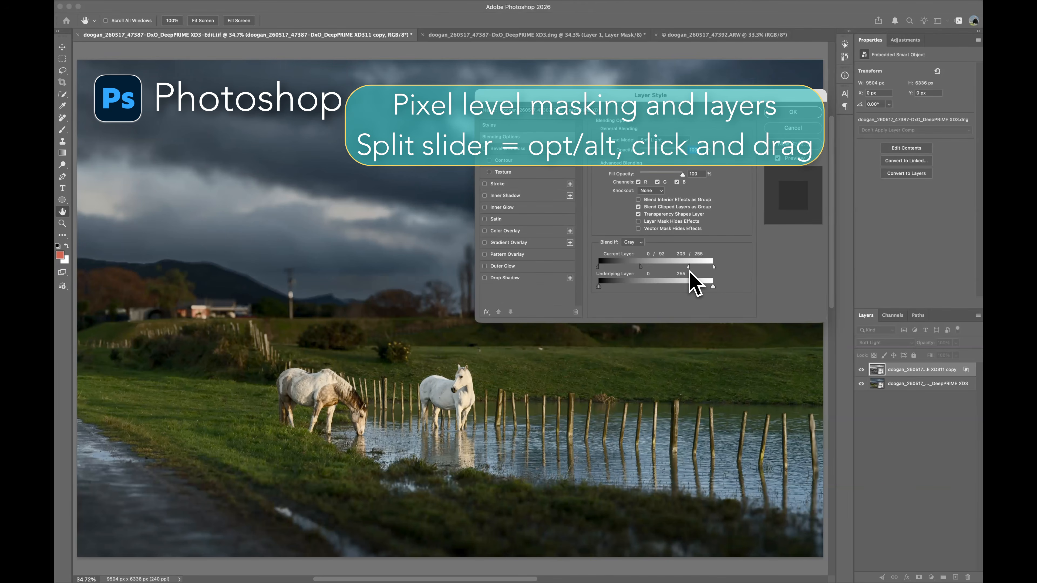
pyautogui.moveTo(689, 269)
pyautogui.mouseDown()
pyautogui.moveTo(699, 271)
pyautogui.moveTo(690, 270)
pyautogui.mouseUp()
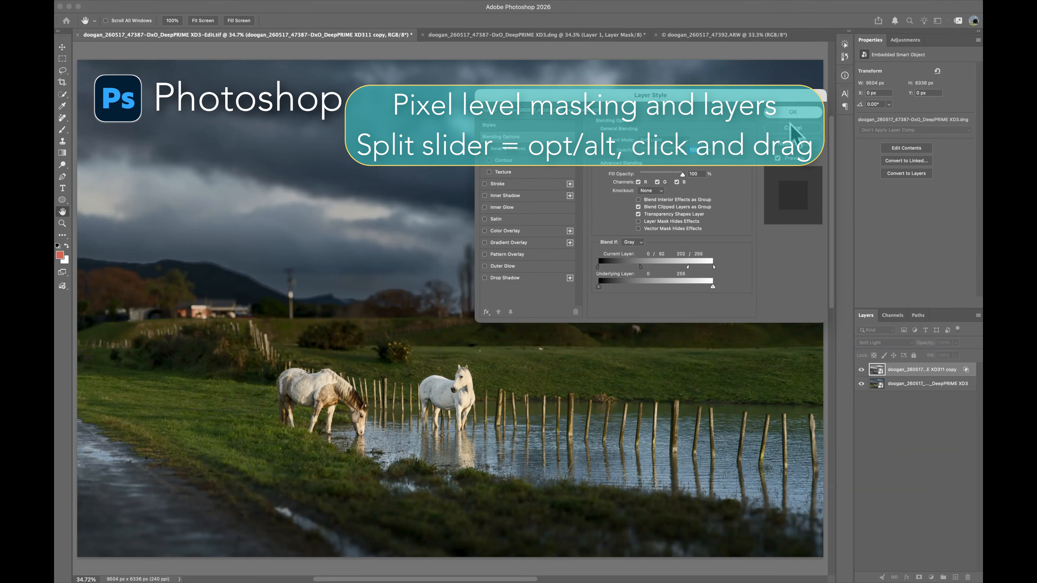
pyautogui.click(793, 111)
# - Compare the horse landscape with and without the black-and-white Soft Light layer
pyautogui.click(862, 370)
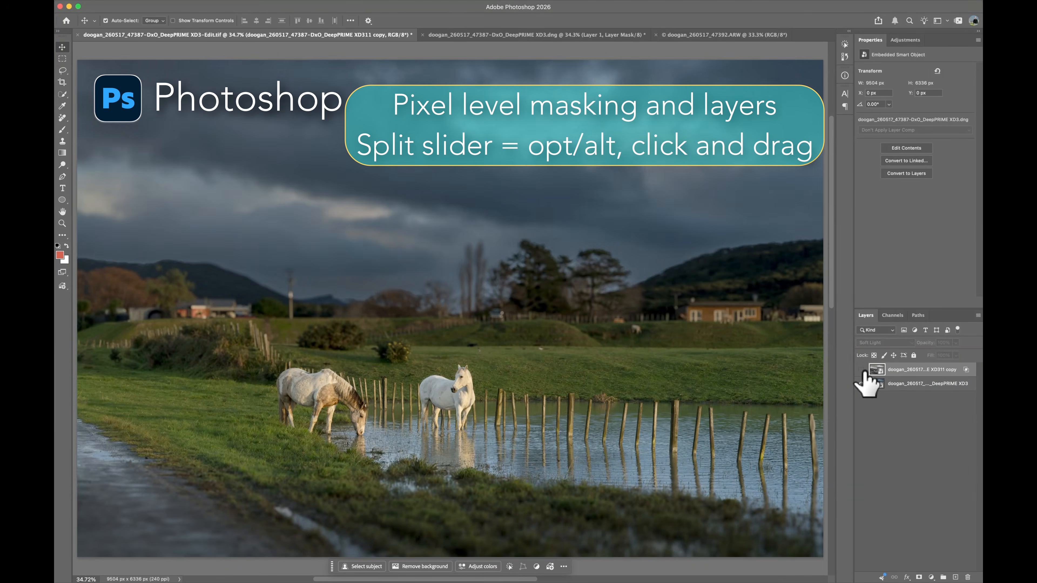
pyautogui.click(861, 370)
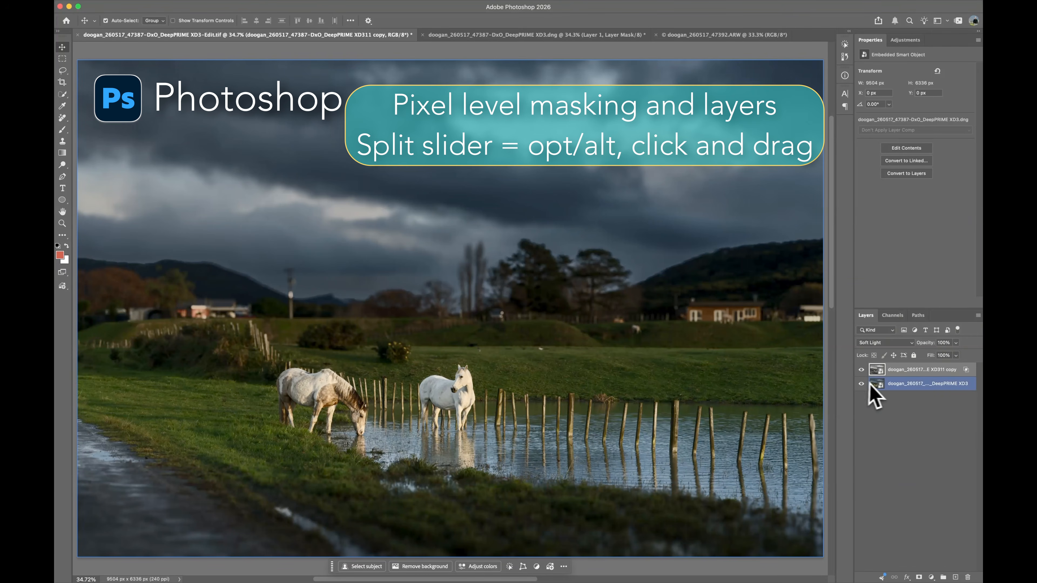
pyautogui.click(886, 384)
pyautogui.click(906, 432)
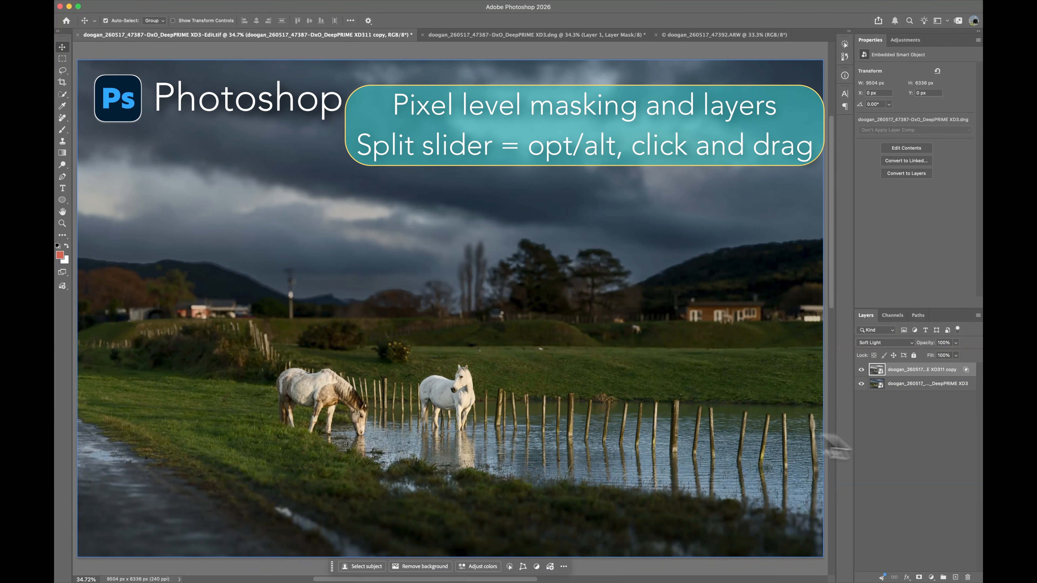